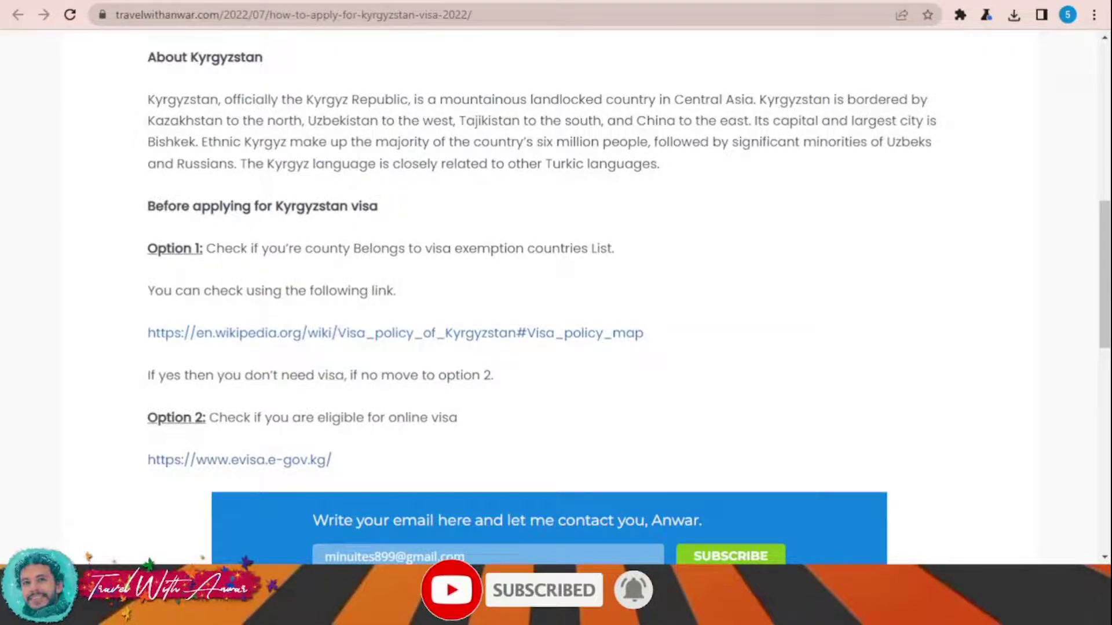
- Follow the blog post's link to the official evisa.e-gov.kg e-Visa site
left_click(239, 460)
- Find the Services section on the portal and choose 'Apply for a visa'
scroll(799, 262, "down", 6)
scroll(799, 261, "down", 7)
scroll(799, 262, "up", 14)
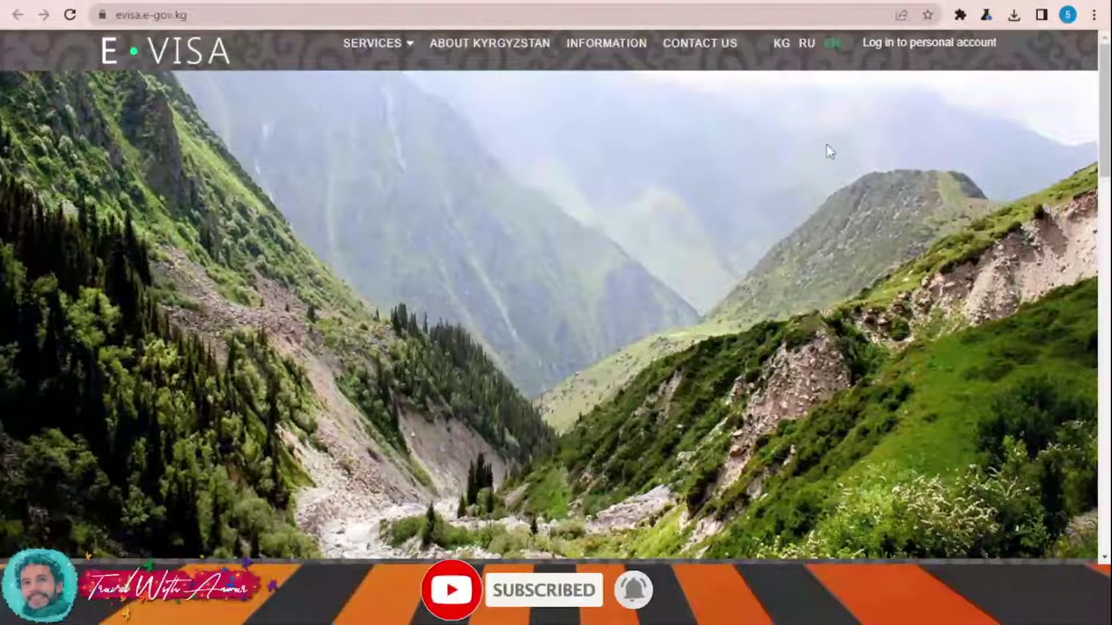
scroll(829, 134, "down", 15)
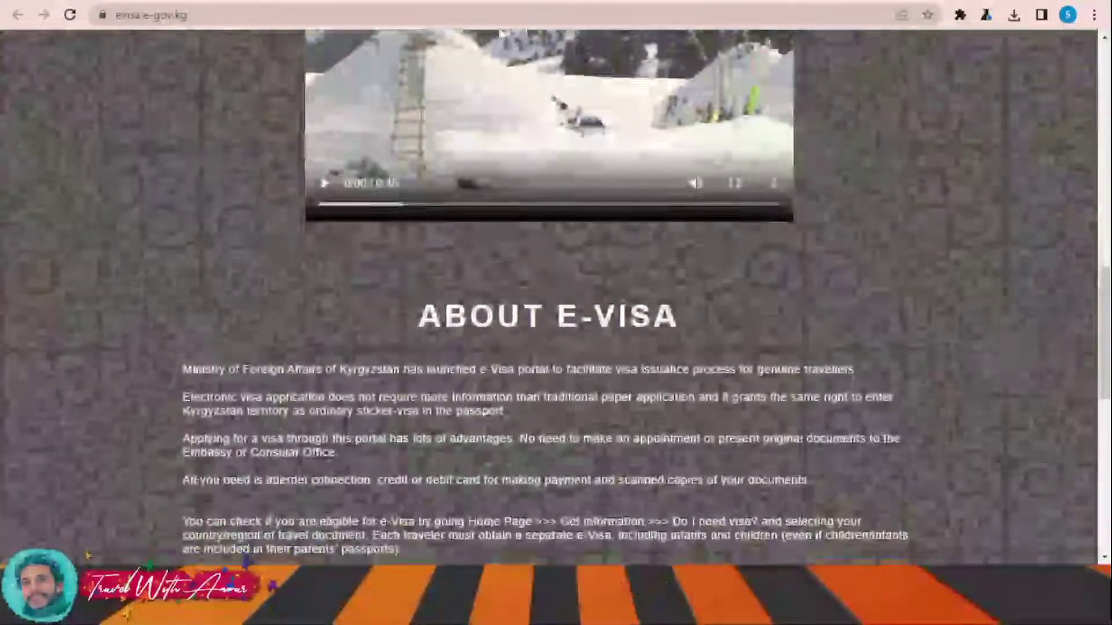
scroll(441, 92, "up", 6)
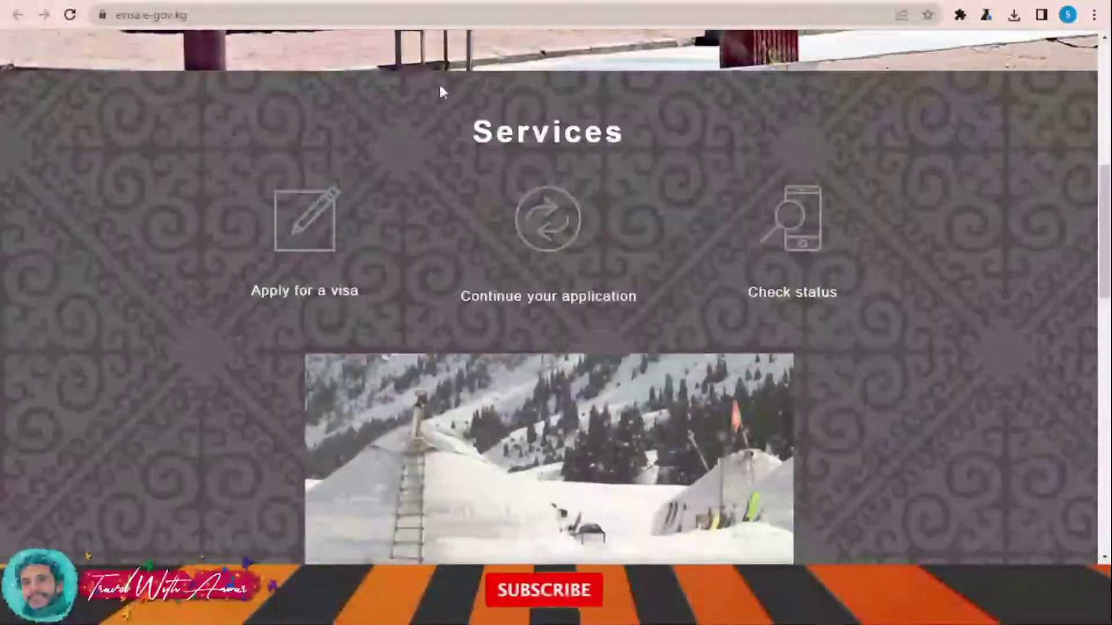
left_click(303, 298)
- Choose India as passport country, Ordinary passport type and Tourist (TS) purpose
scroll(565, 260, "down", 1)
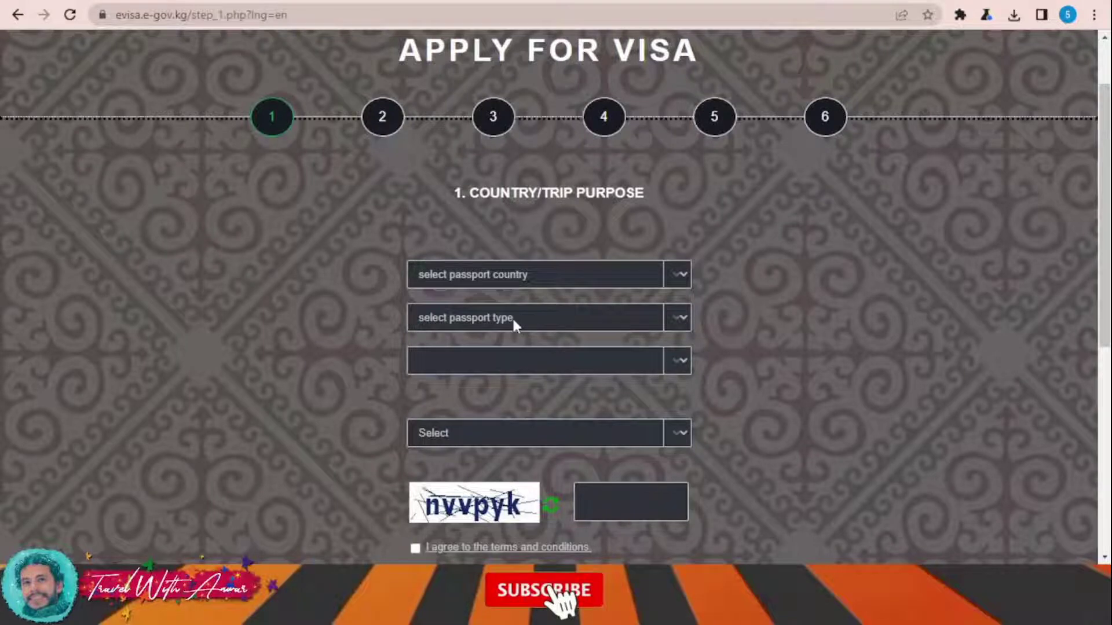
key("e")
key("i")
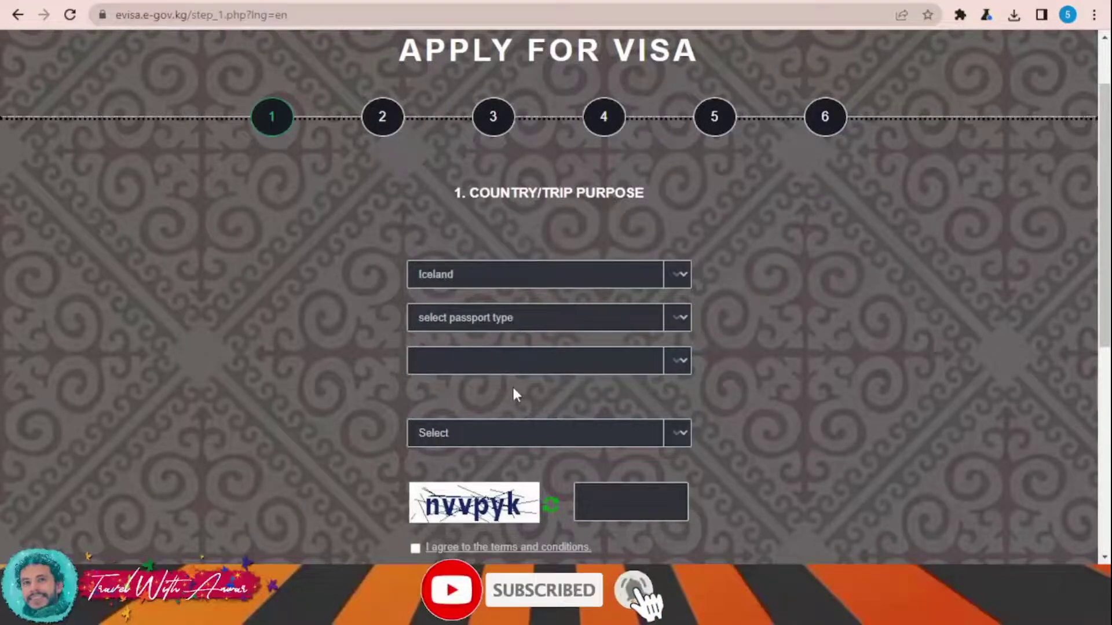
key("i")
key("i")
key("Up")
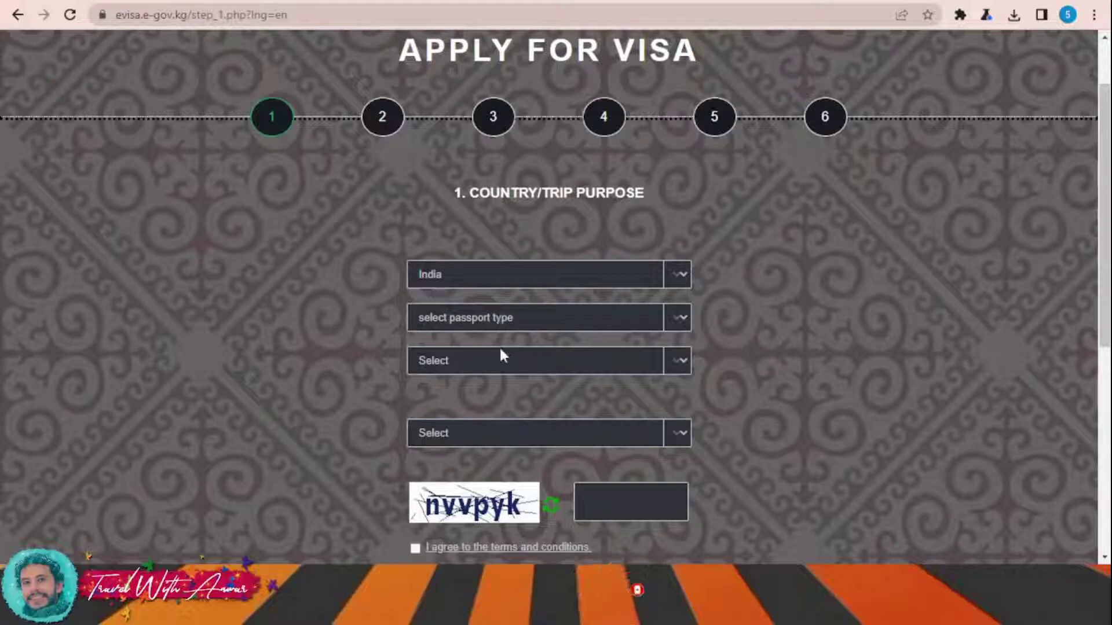
key("Tab")
key("o")
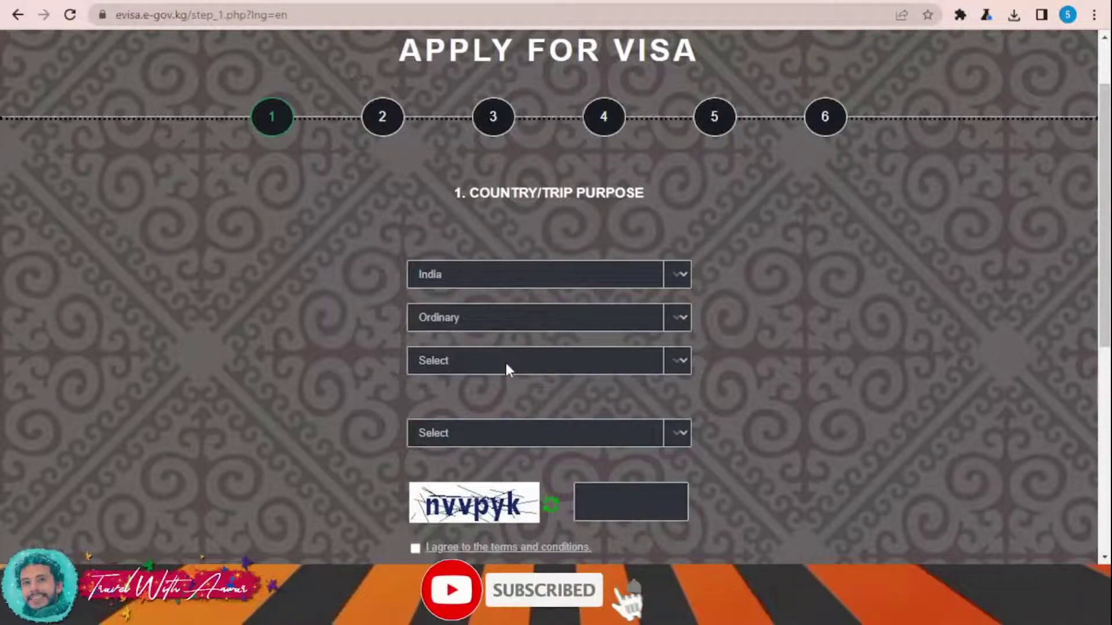
key("Tab")
key("t")
- Select SINGLE ENTRY and the one-month visa option
left_click(533, 433)
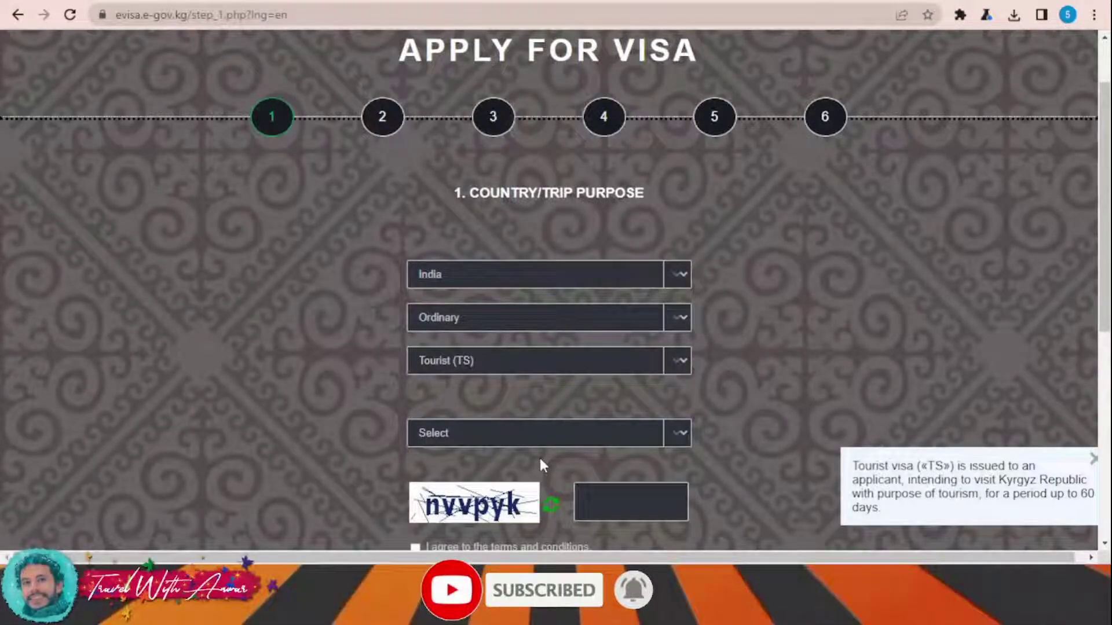
left_click(545, 464)
scroll(723, 365, "down", 3)
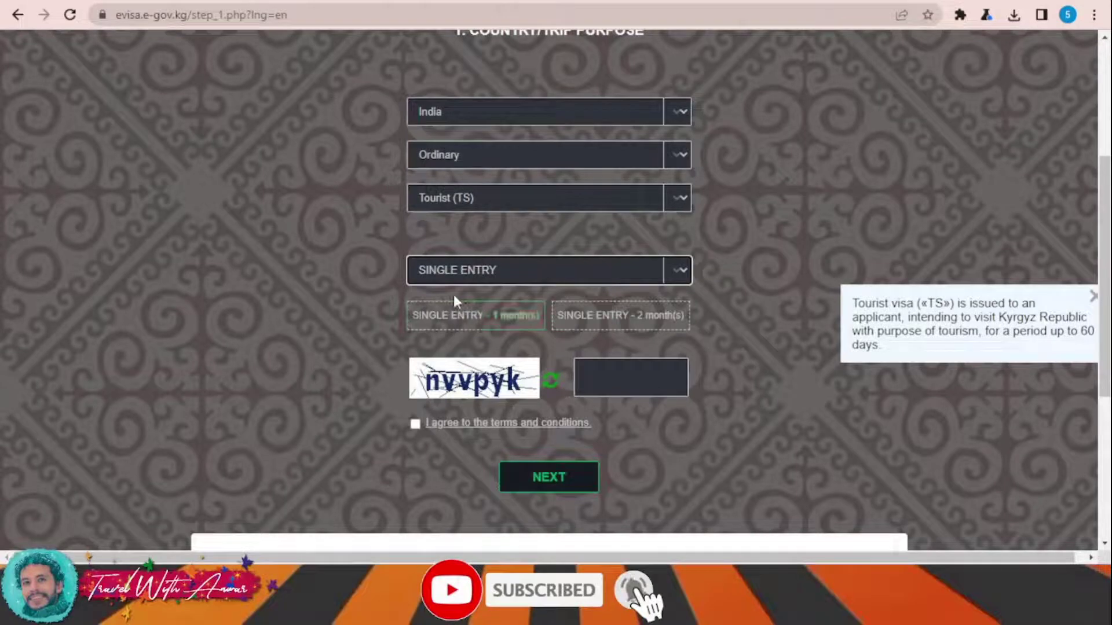
left_click(470, 318)
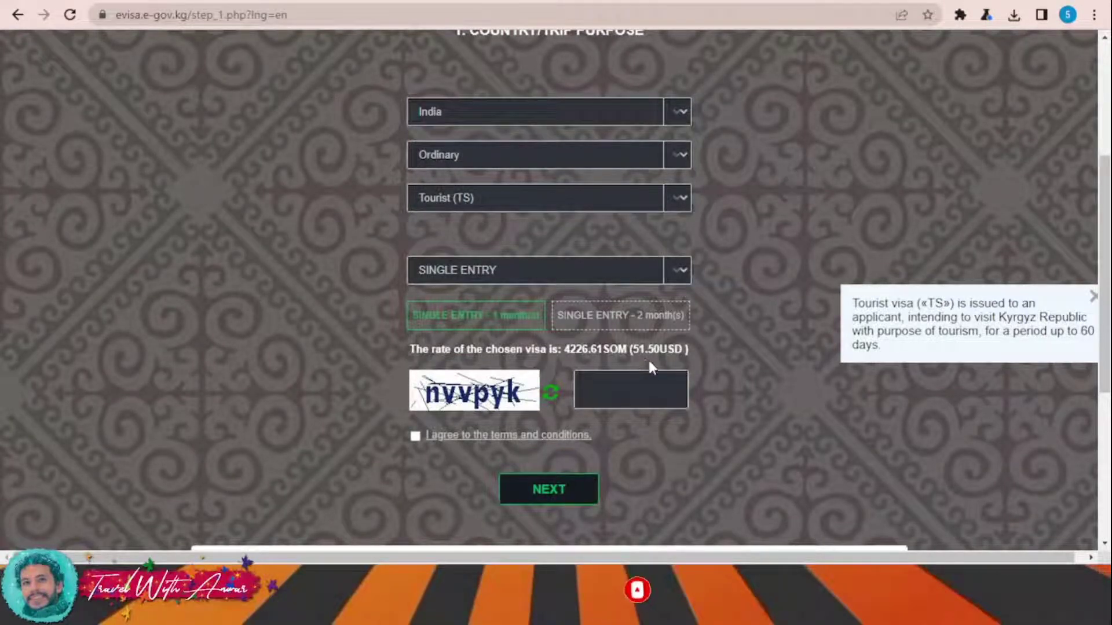
- Enter the captcha, accept the terms and continue to step 2
left_click(622, 390)
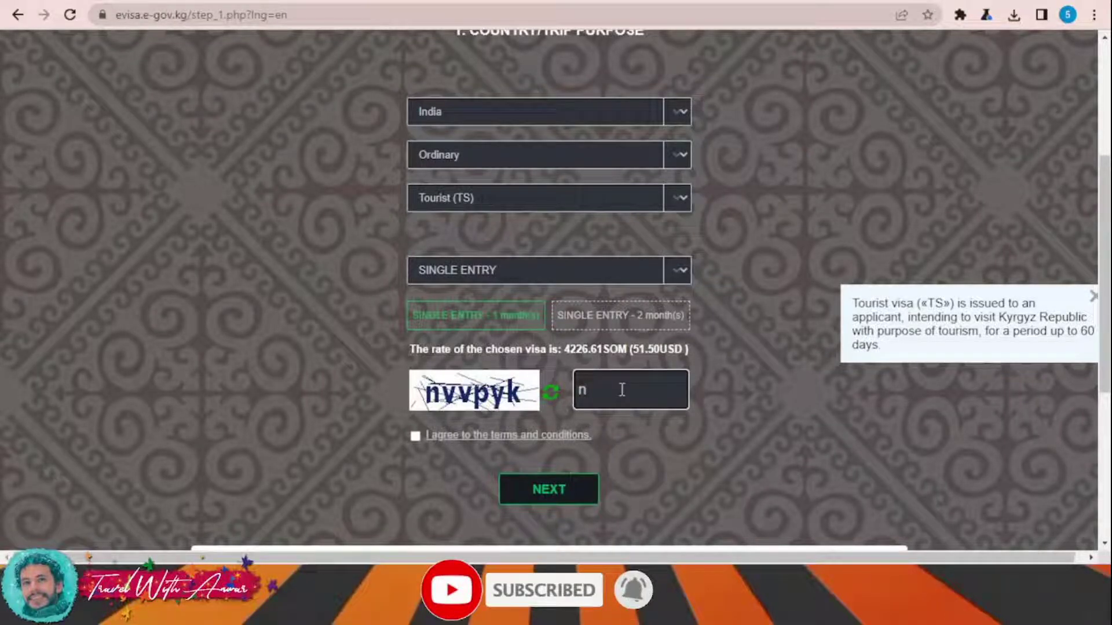
type("nvvpyk")
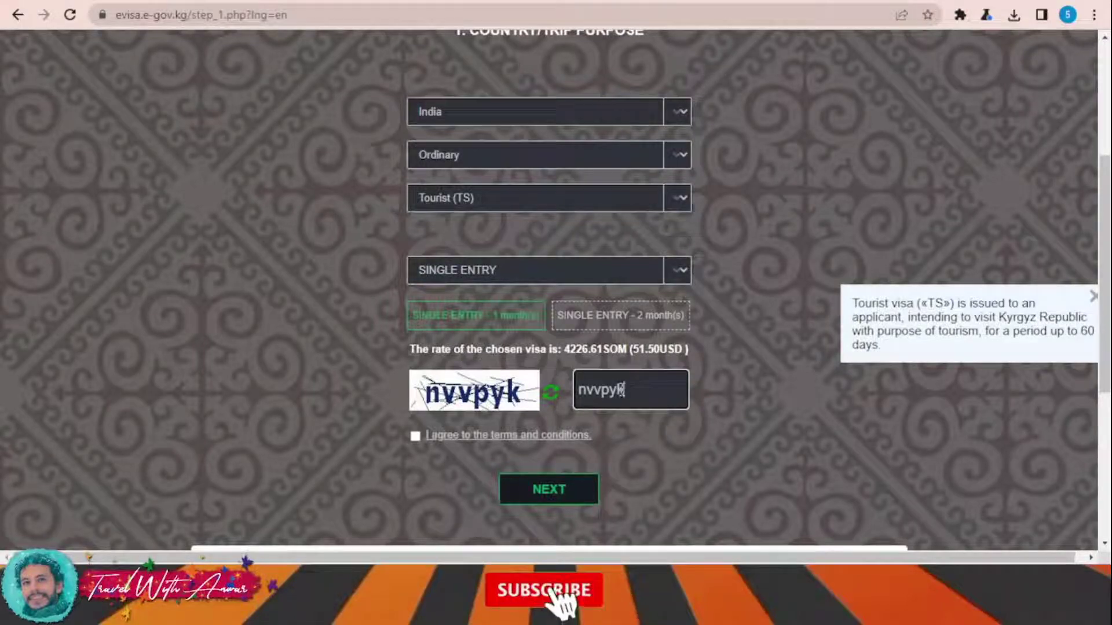
left_click(415, 436)
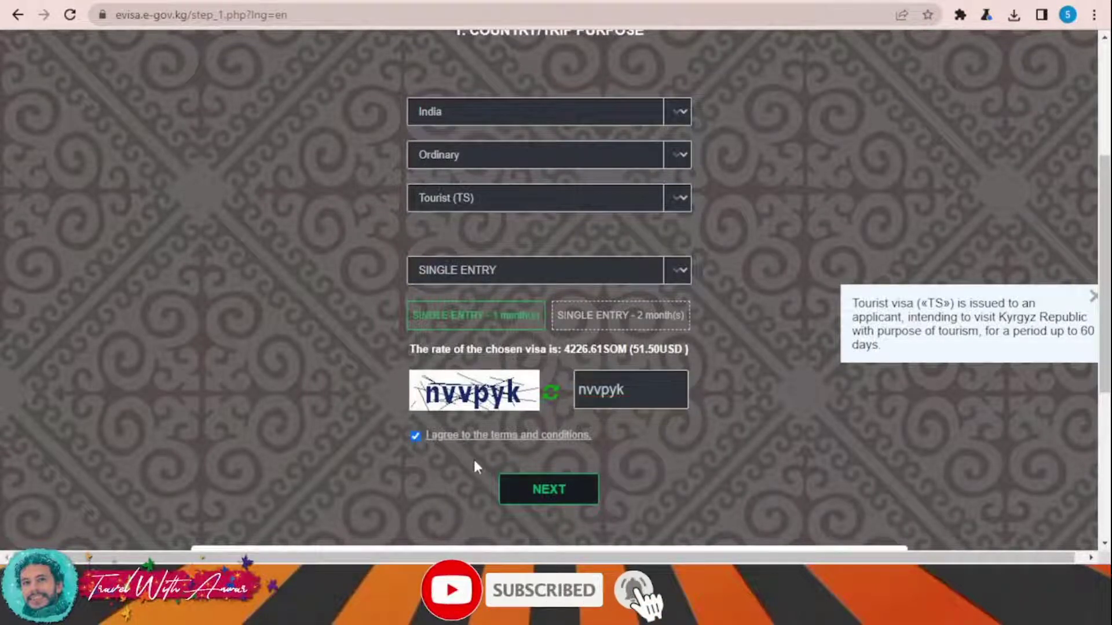
left_click(579, 488)
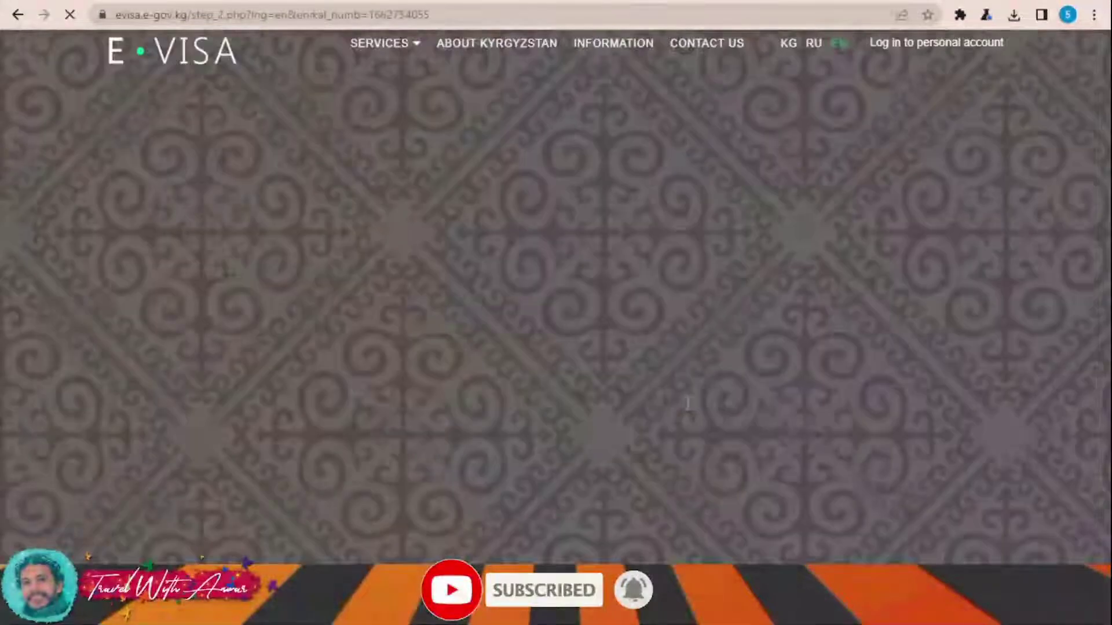
- Enter placeholder 'aa' as the surname, name and middle name
scroll(636, 226, "down", 3)
left_click(525, 254)
type("aa")
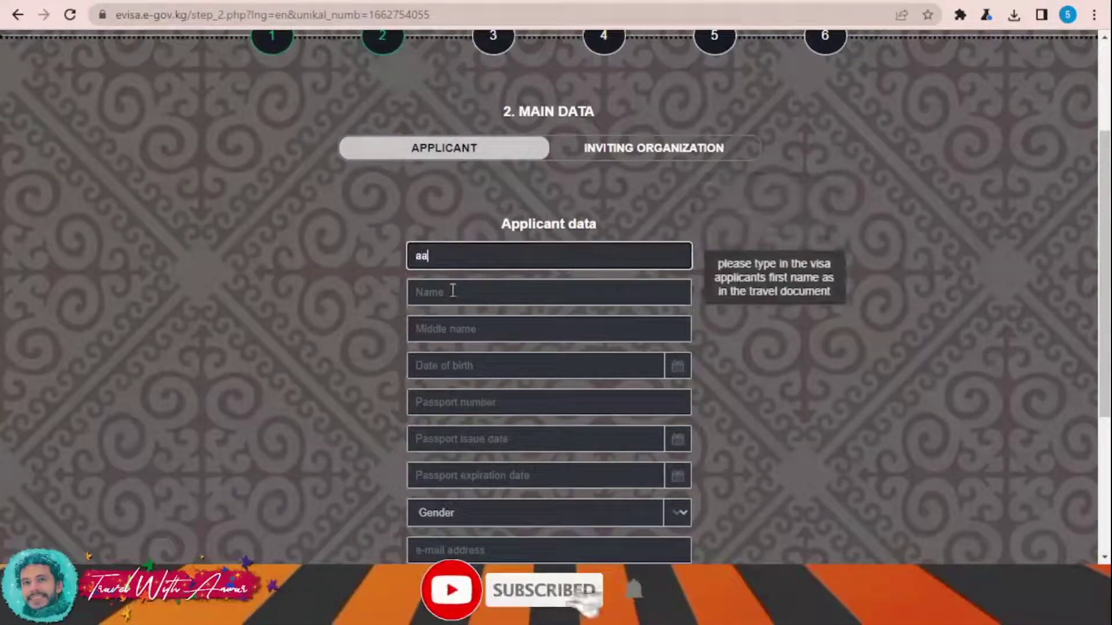
left_click(452, 287)
type("aa")
left_click(469, 331)
type("aa")
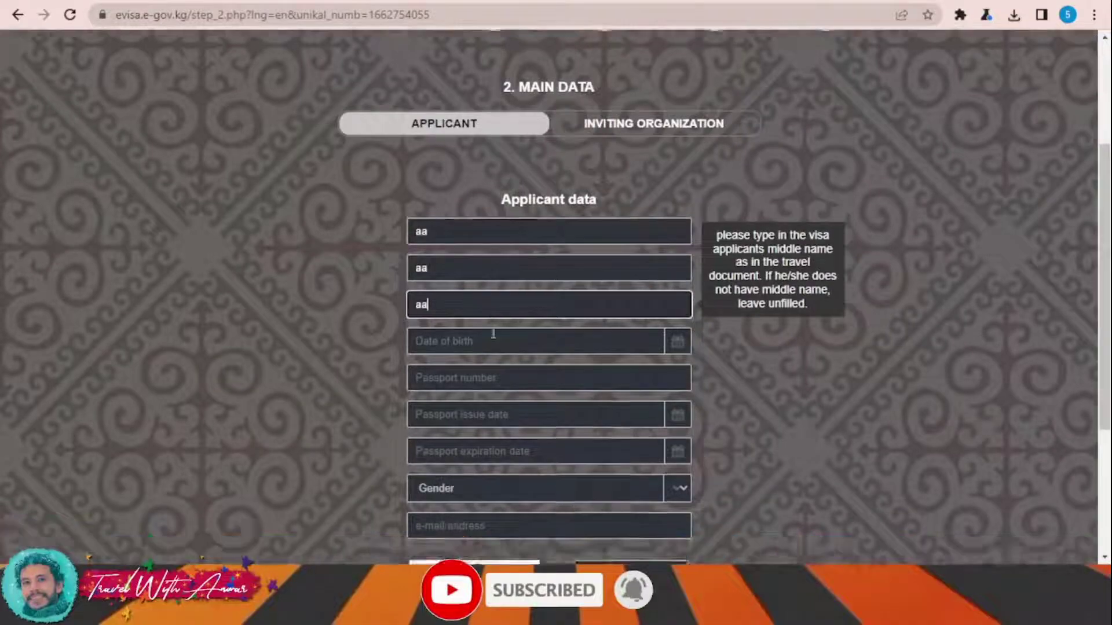
- Set the date of birth to 01/09/1964 using the calendar picker
scroll(491, 328, "down", 3)
left_click(685, 212)
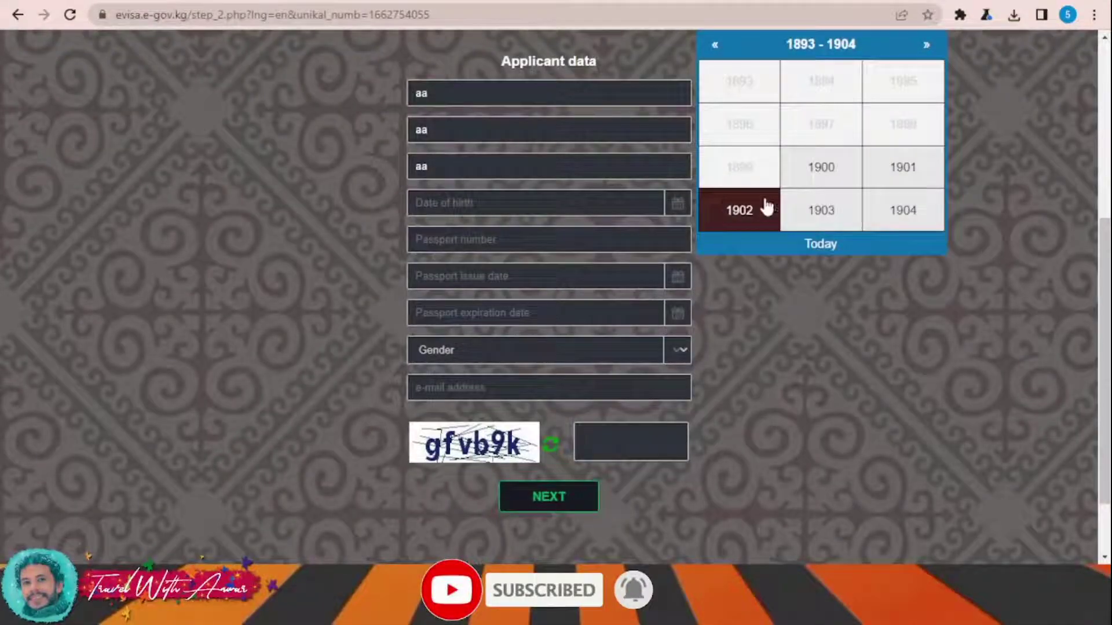
left_click(929, 45)
left_click(930, 45)
left_click(930, 44)
left_click(929, 44)
left_click(929, 45)
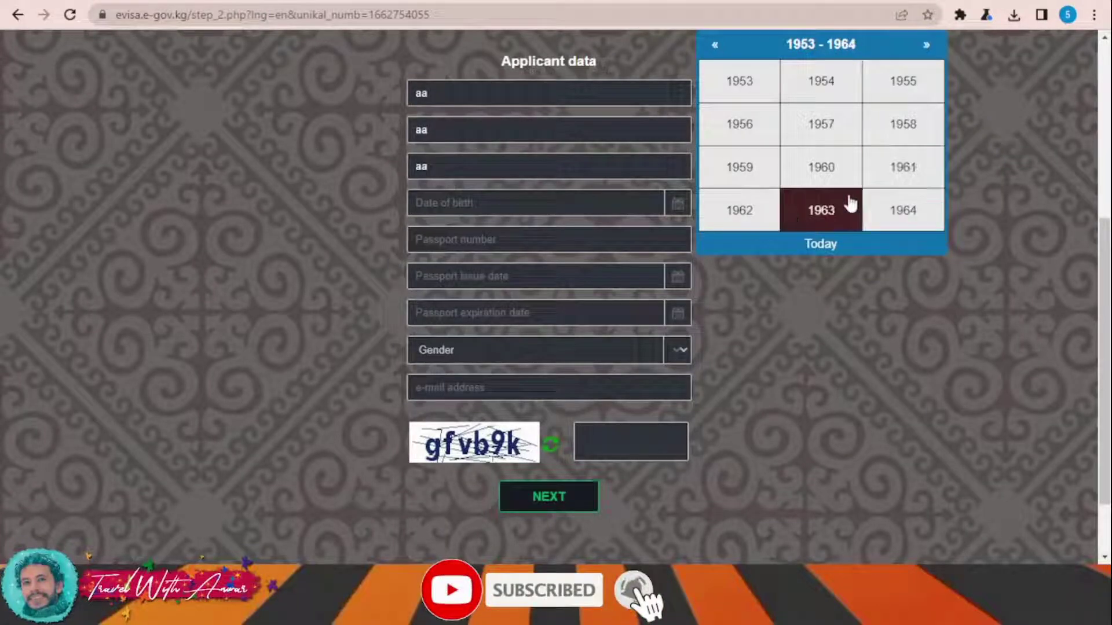
left_click(923, 223)
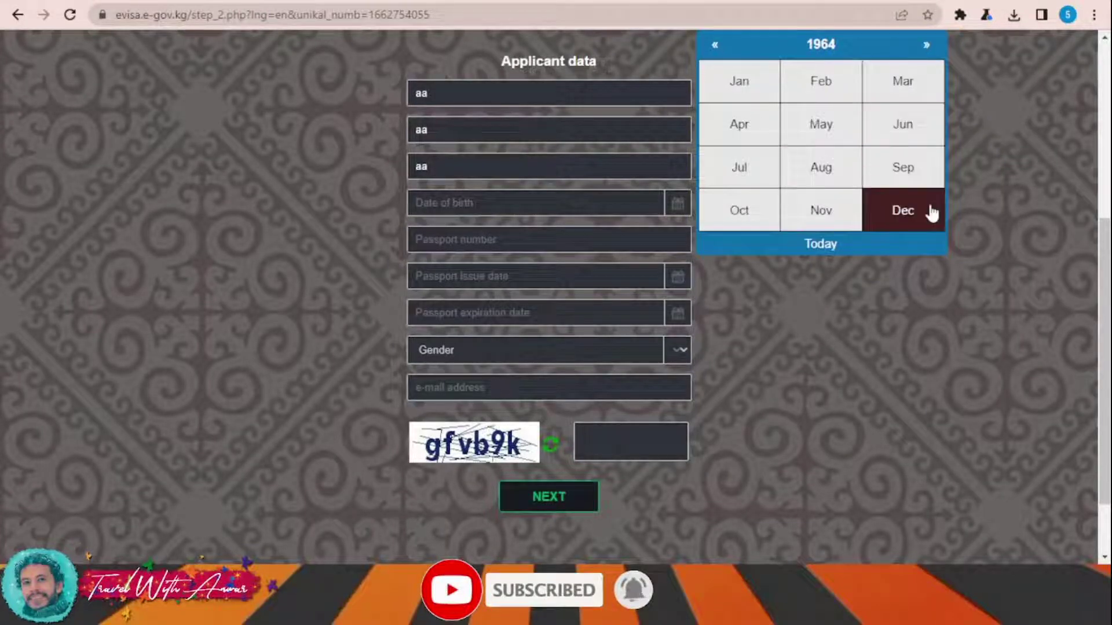
left_click(907, 168)
left_click(751, 98)
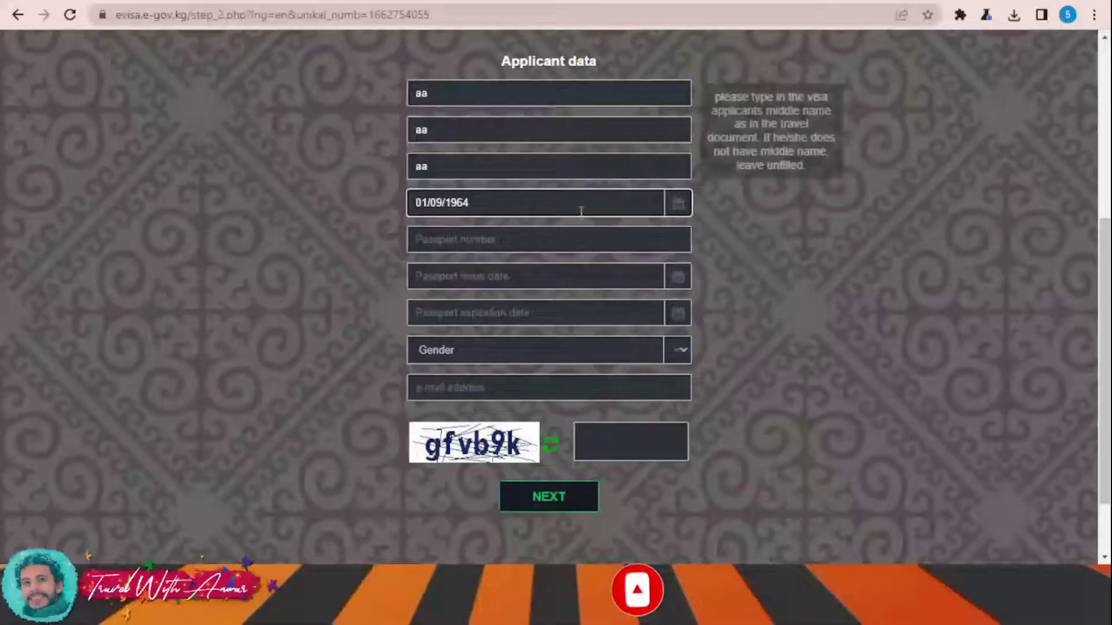
left_click(642, 243)
- Enter passport number 123456 and set the issue date to 01/01/2022
type("123456")
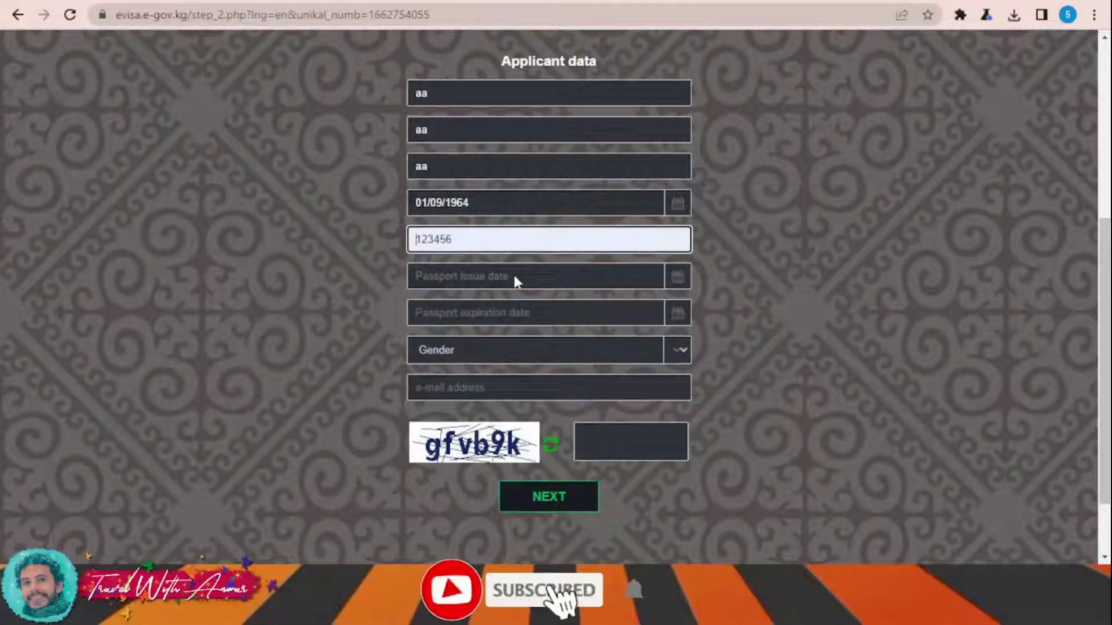
left_click(489, 273)
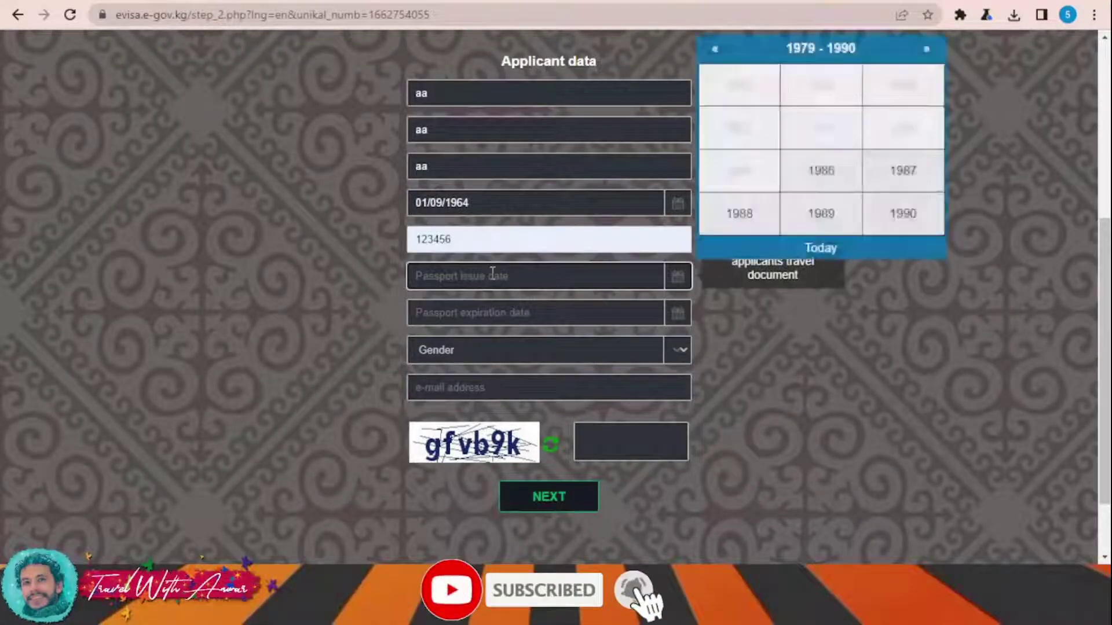
left_click(929, 50)
left_click(928, 50)
left_click(928, 50)
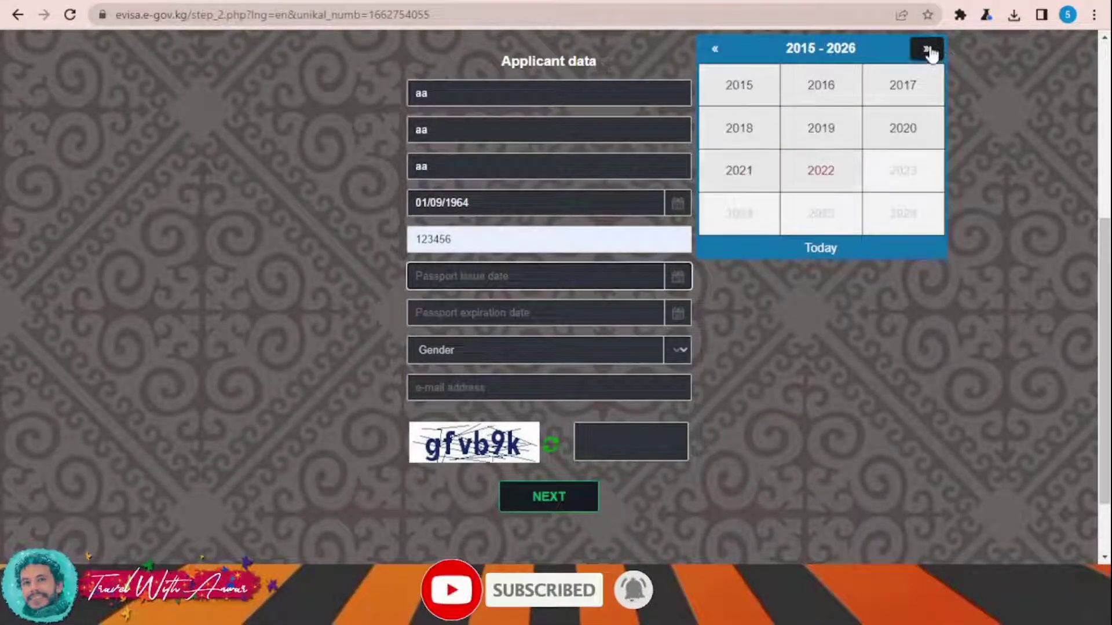
left_click(821, 170)
left_click(753, 87)
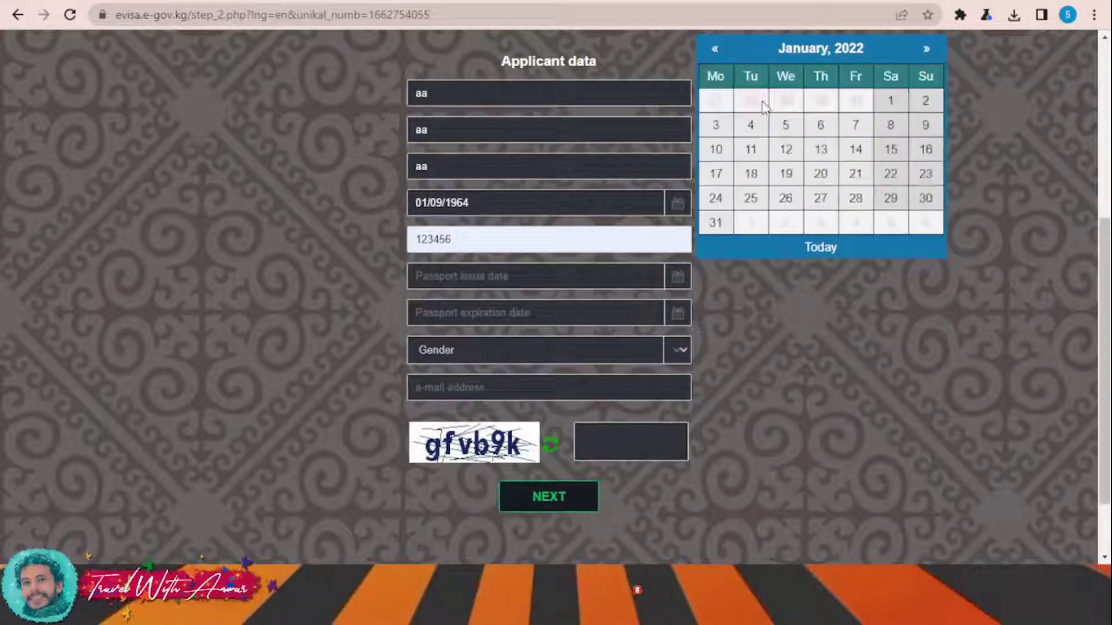
left_click(890, 100)
- Set passport expiry to 01/01/2026 and gender to Male
left_click(679, 313)
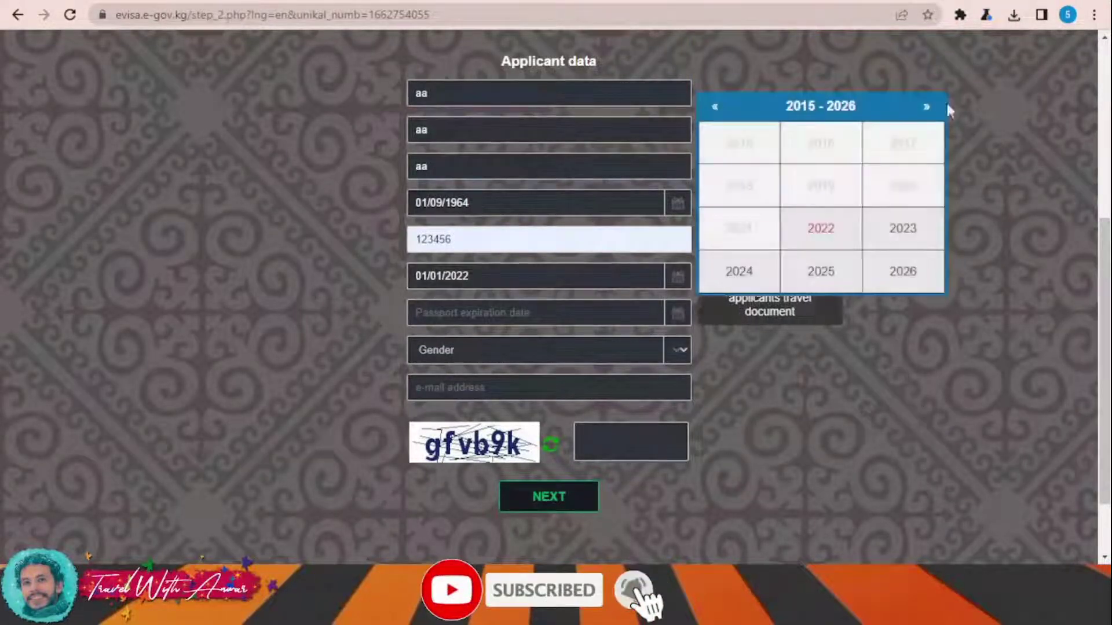
left_click(917, 270)
left_click(759, 146)
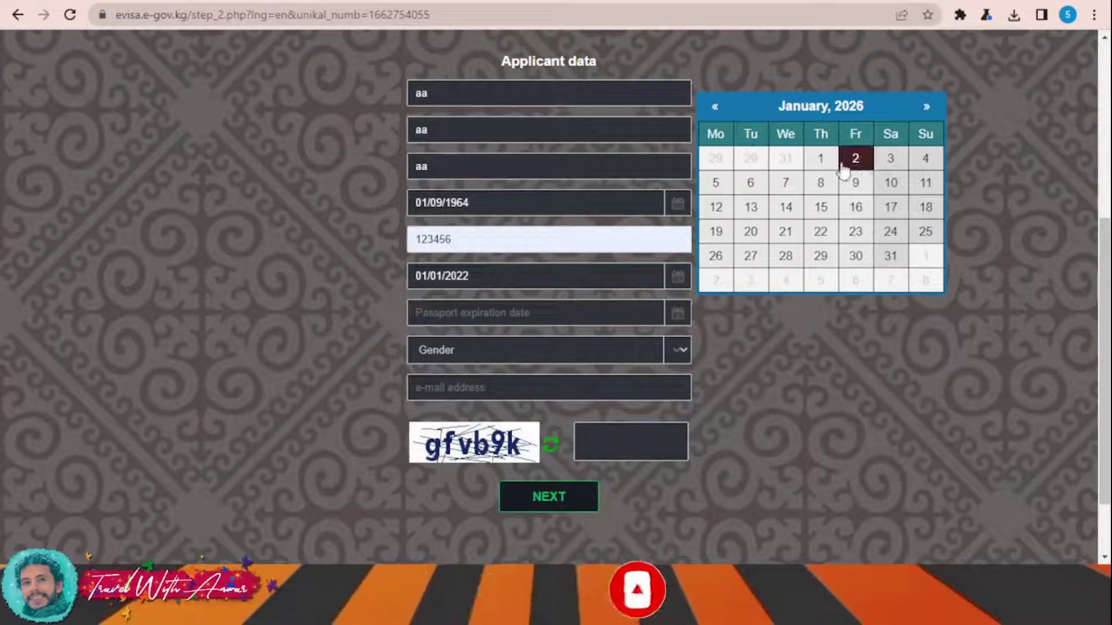
left_click(820, 160)
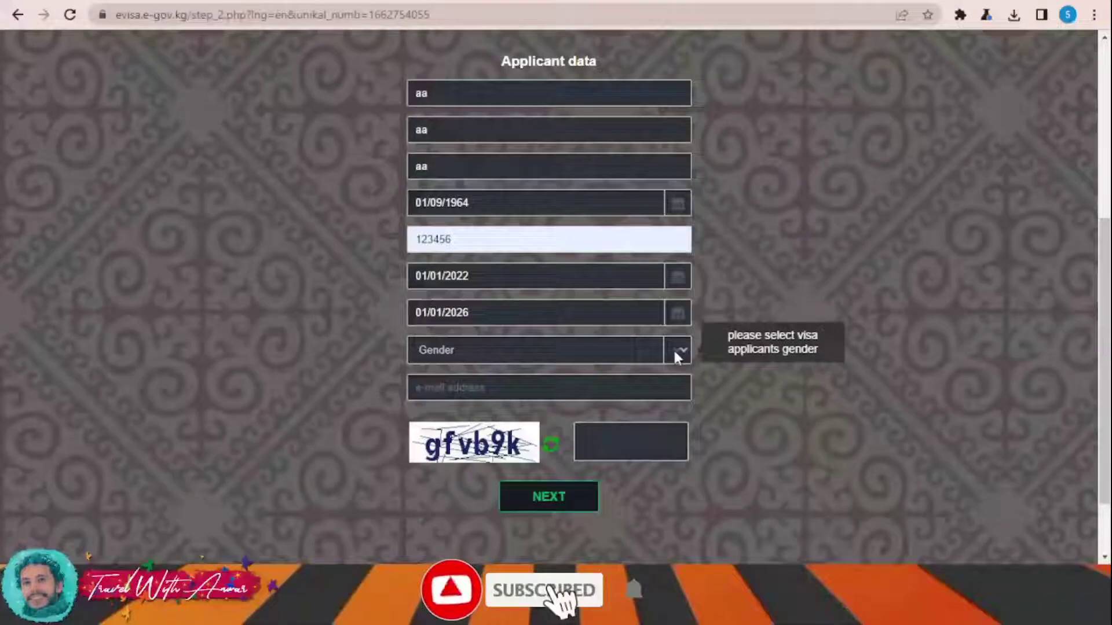
key("Down")
- Fill in the applicant's e-mail and the CAPTCHA, then submit the applicant data
left_click(567, 384)
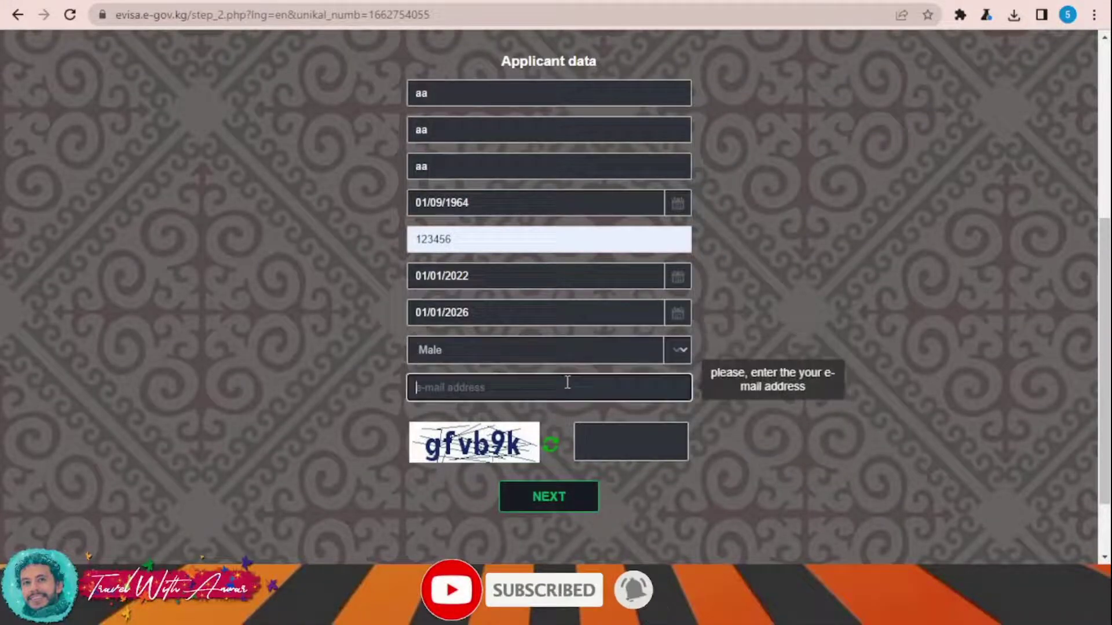
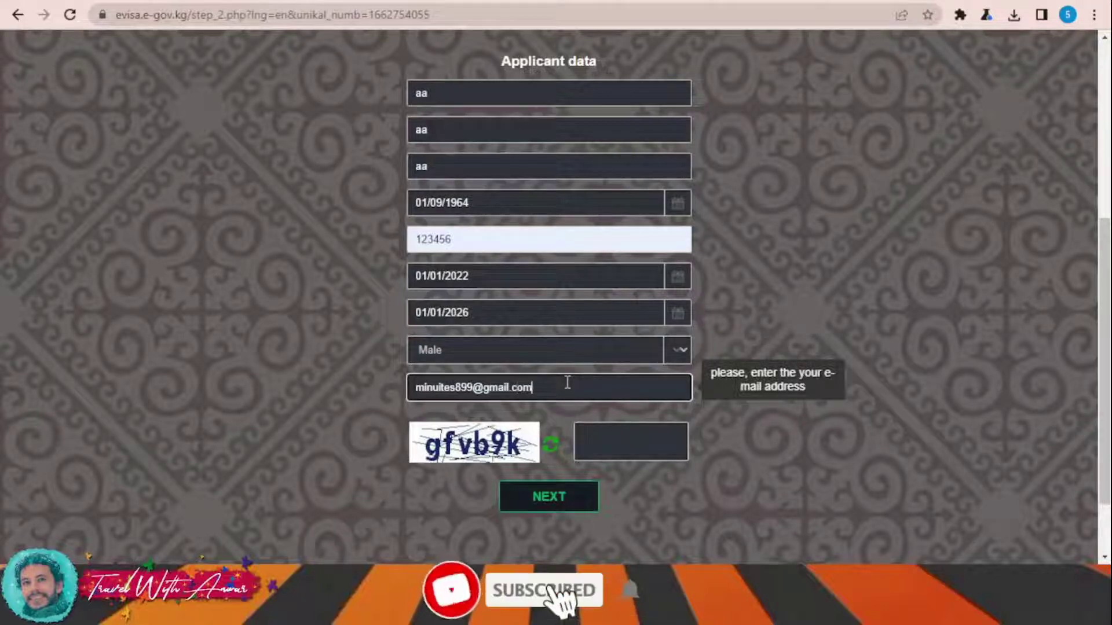
left_click(627, 439)
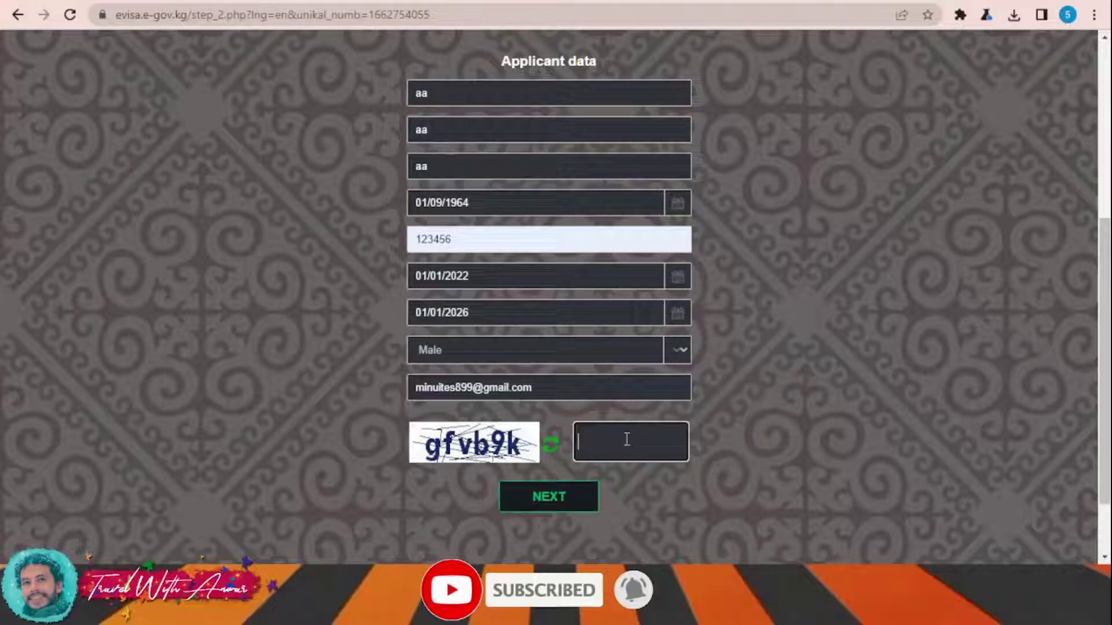
type("gfvb")
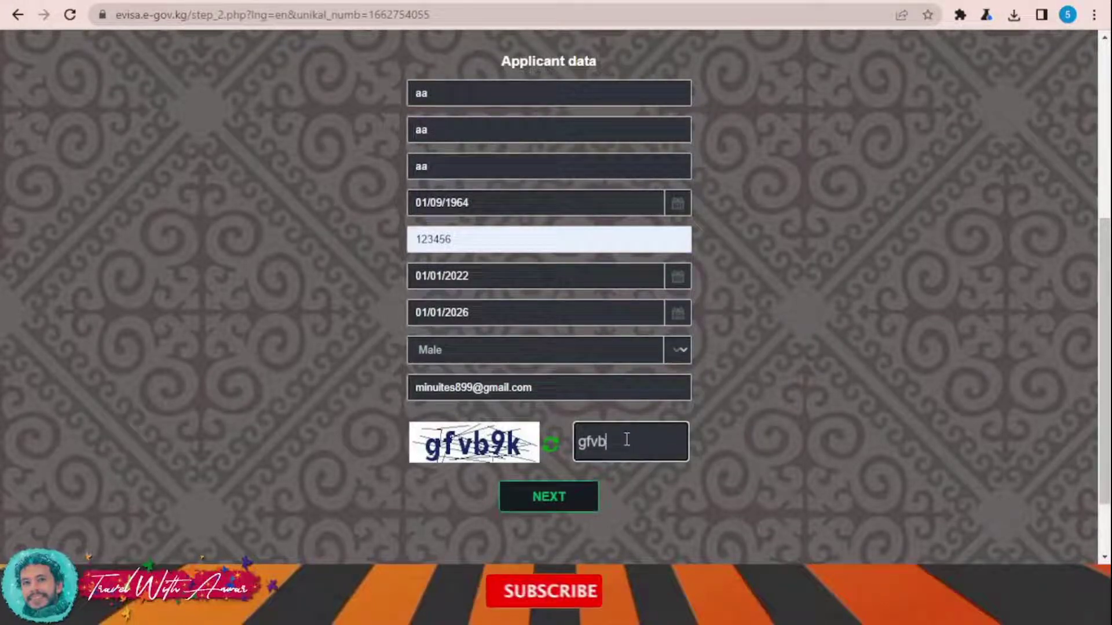
type("9k")
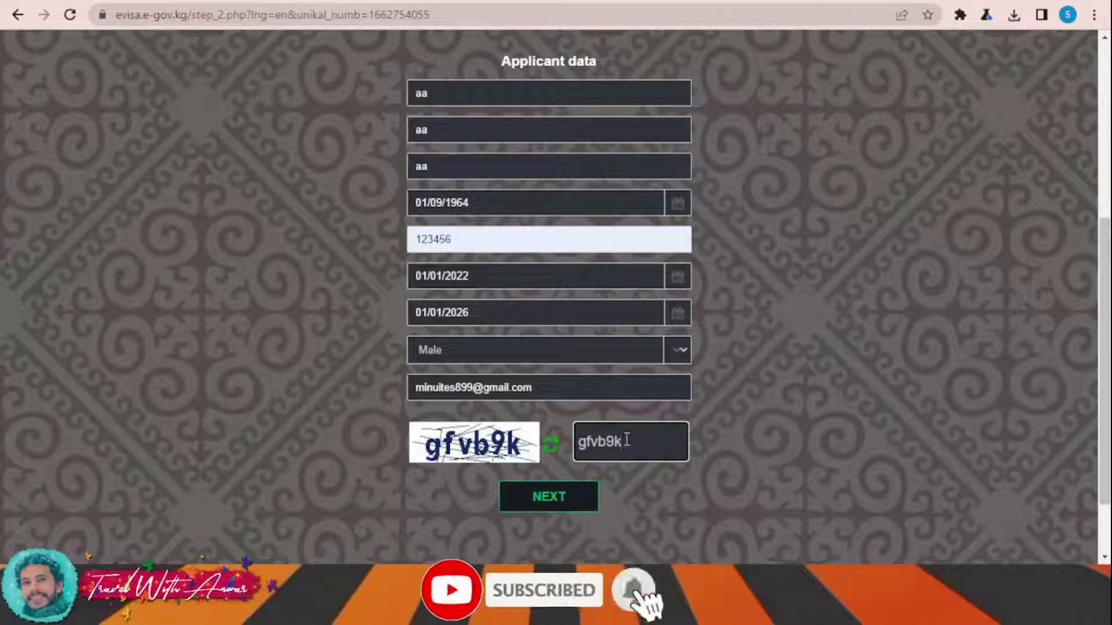
left_click(568, 496)
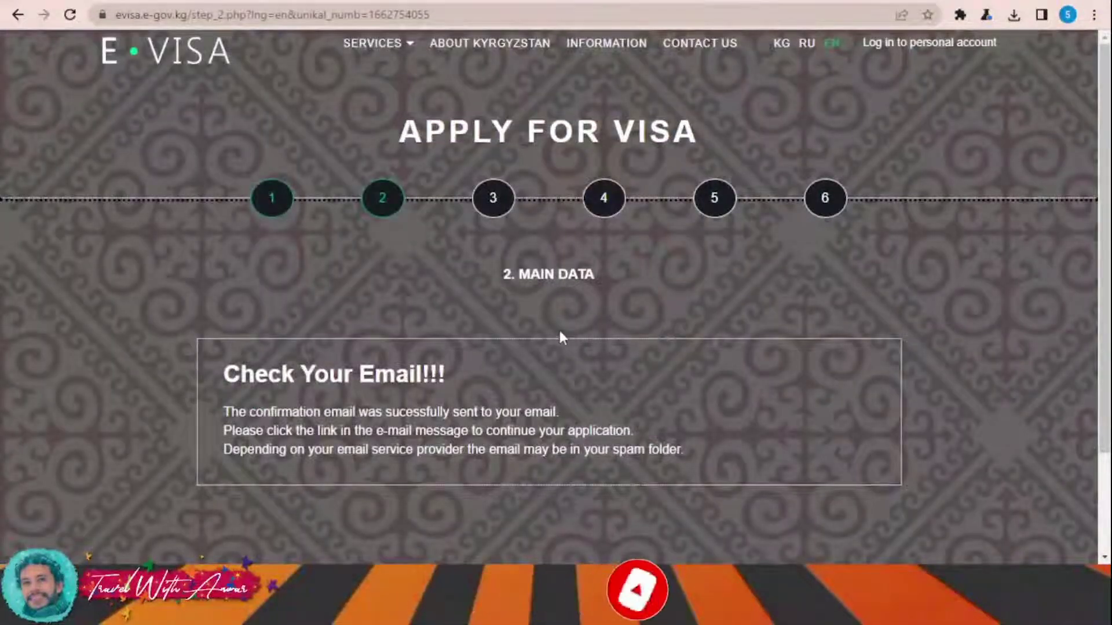
- Read the Check Your Email notice and switch to the Gmail tab
scroll(620, 308, "down", 2)
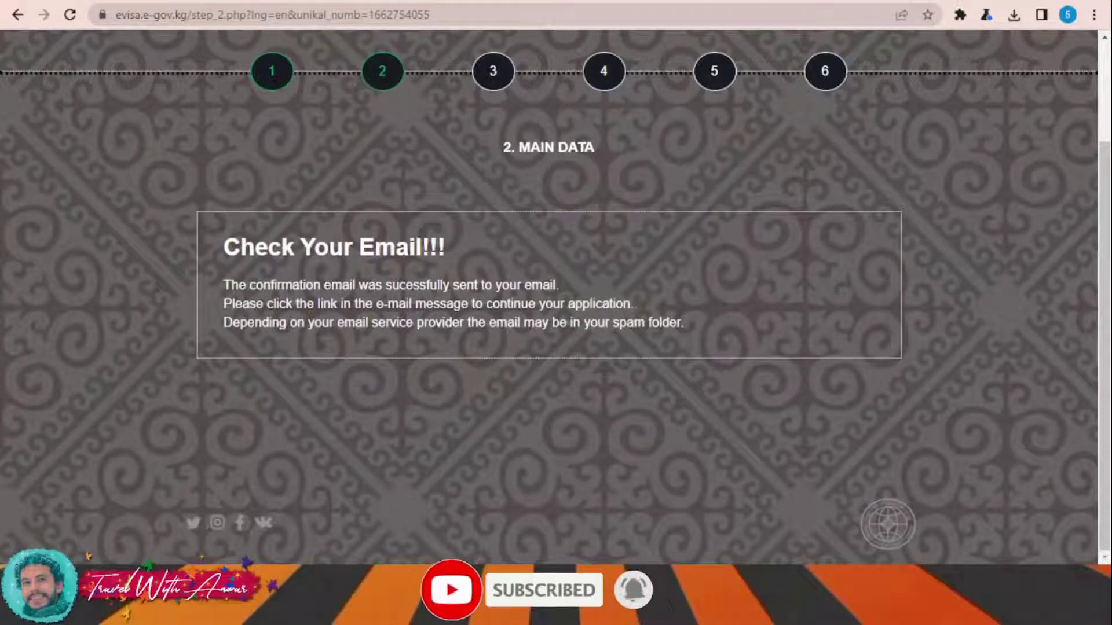
key("ctrl+Tab")
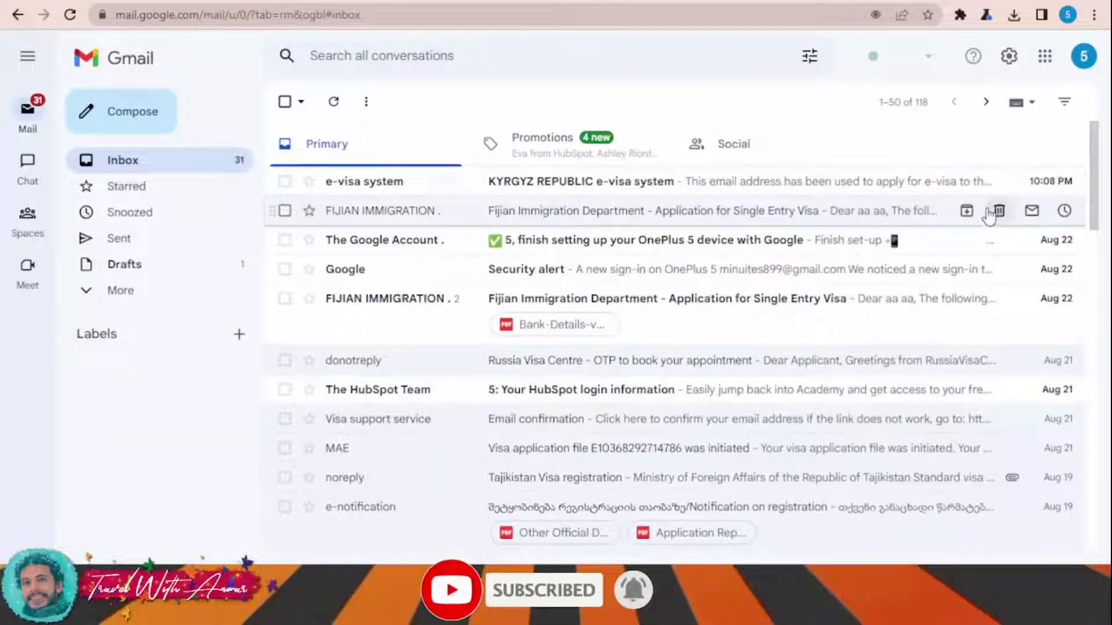
- Open the KYRGYZ REPUBLIC e-visa system email and follow its 'Click here' link
left_click(720, 200)
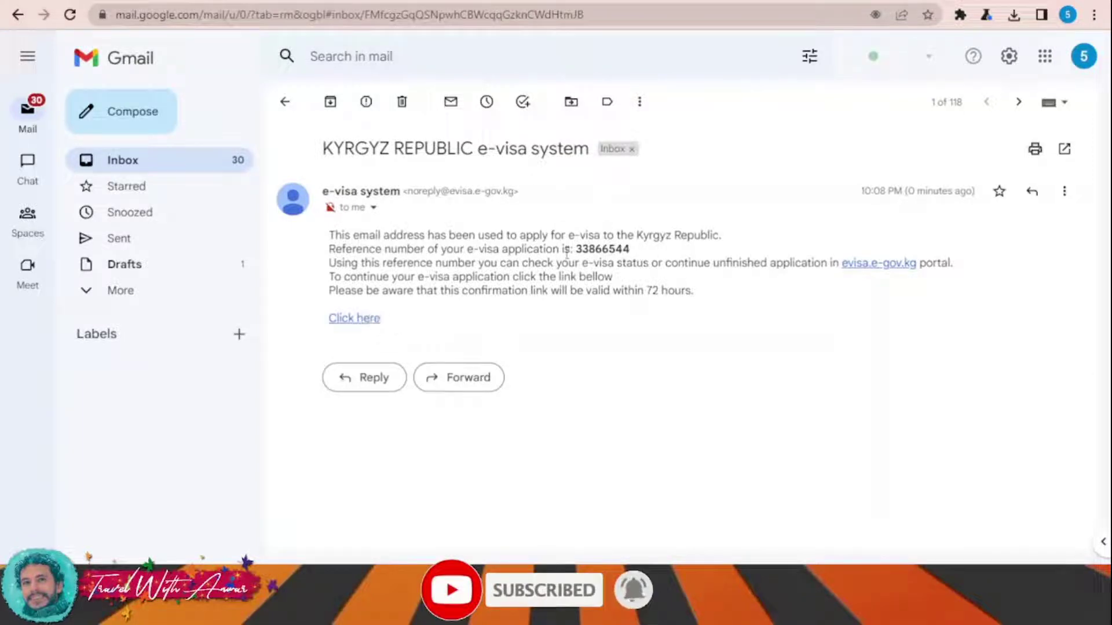
left_click(360, 319)
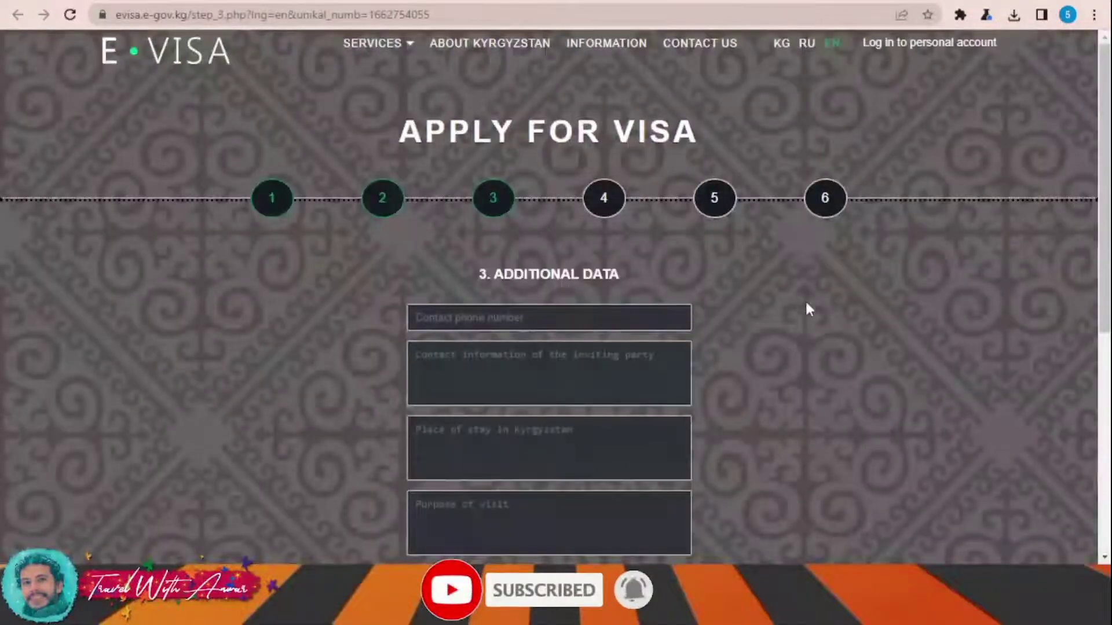
- Enter a placeholder phone number, plus placeholder place of stay and purpose of visit
scroll(811, 301, "down", 3)
left_click(504, 157)
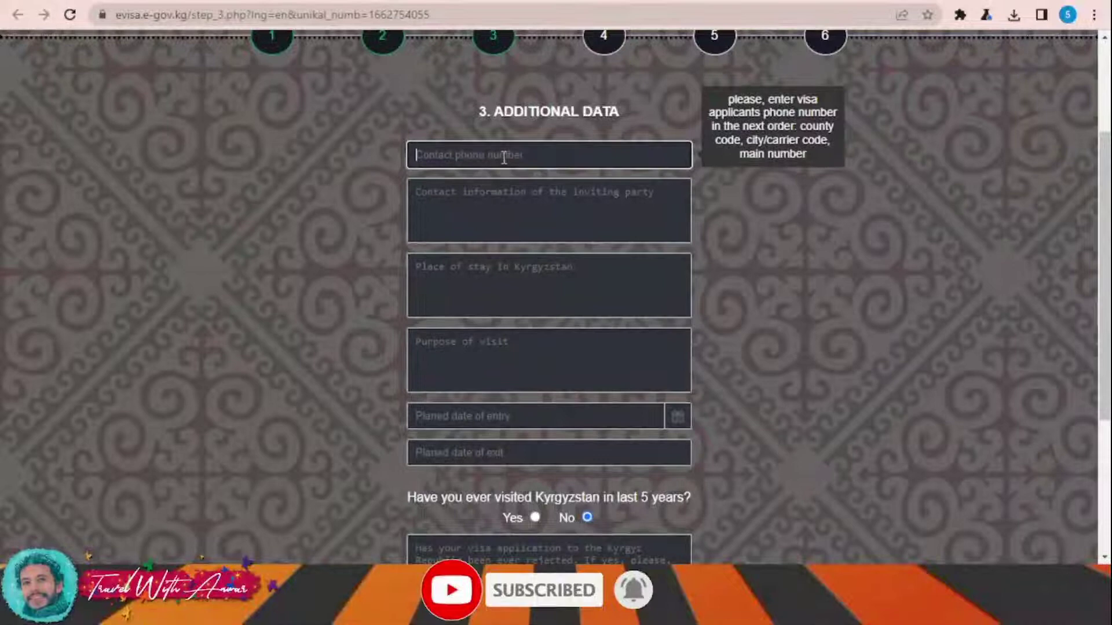
type("12")
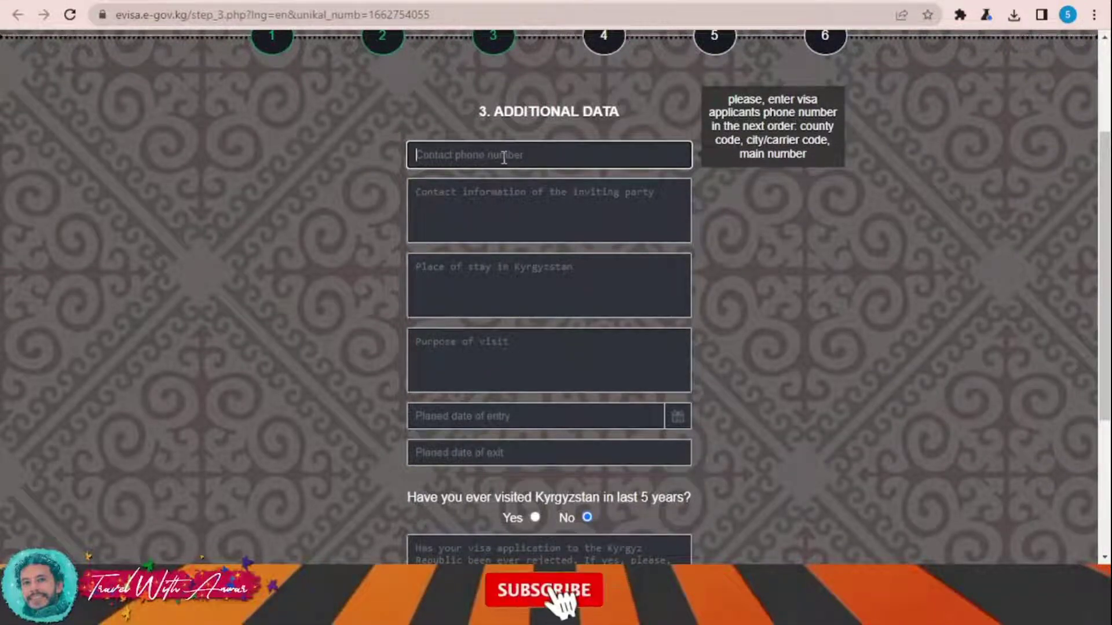
type("3456789")
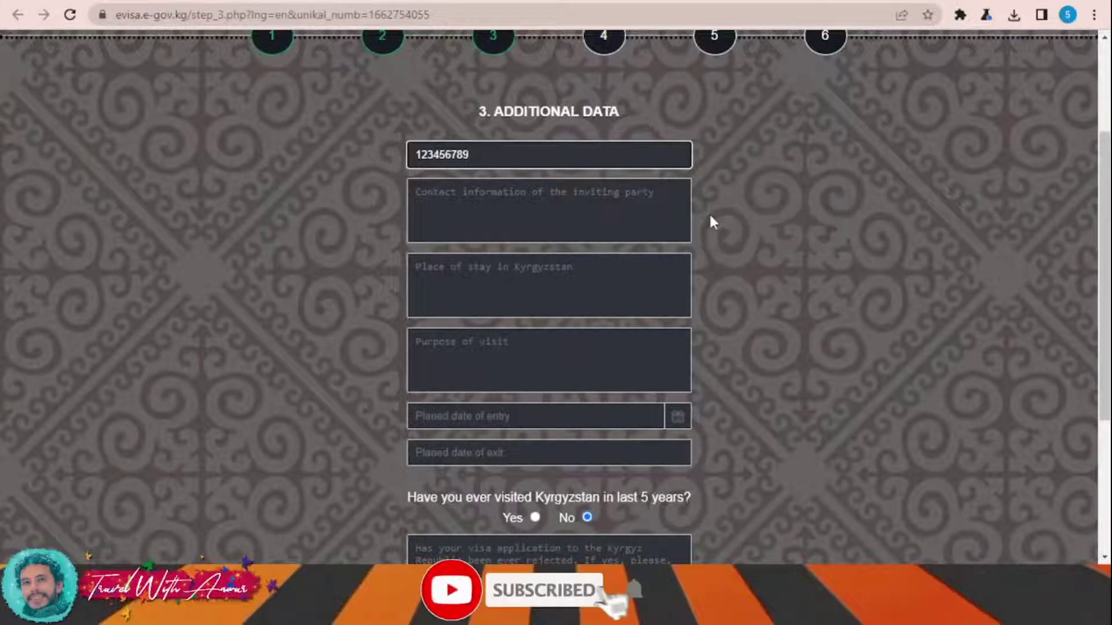
scroll(708, 212, "down", 1)
left_click(542, 203)
type("a")
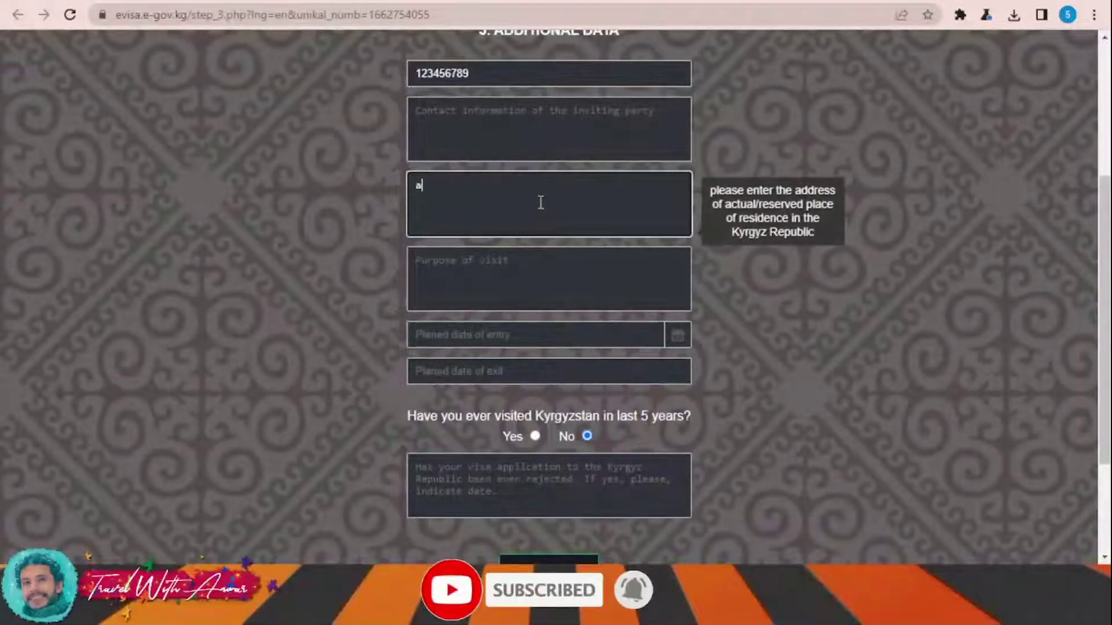
type("aaaaaaaaaaaaaaaaaaaaa")
left_click(521, 283)
type("aaaaaaaaaaaaa")
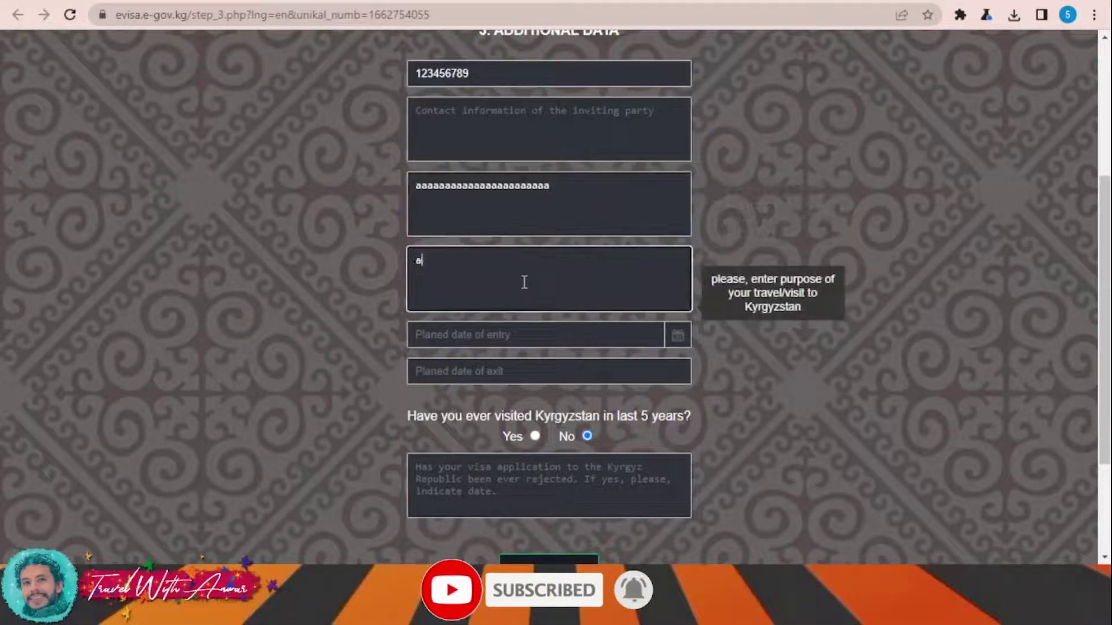
type("aaaaaaaaa")
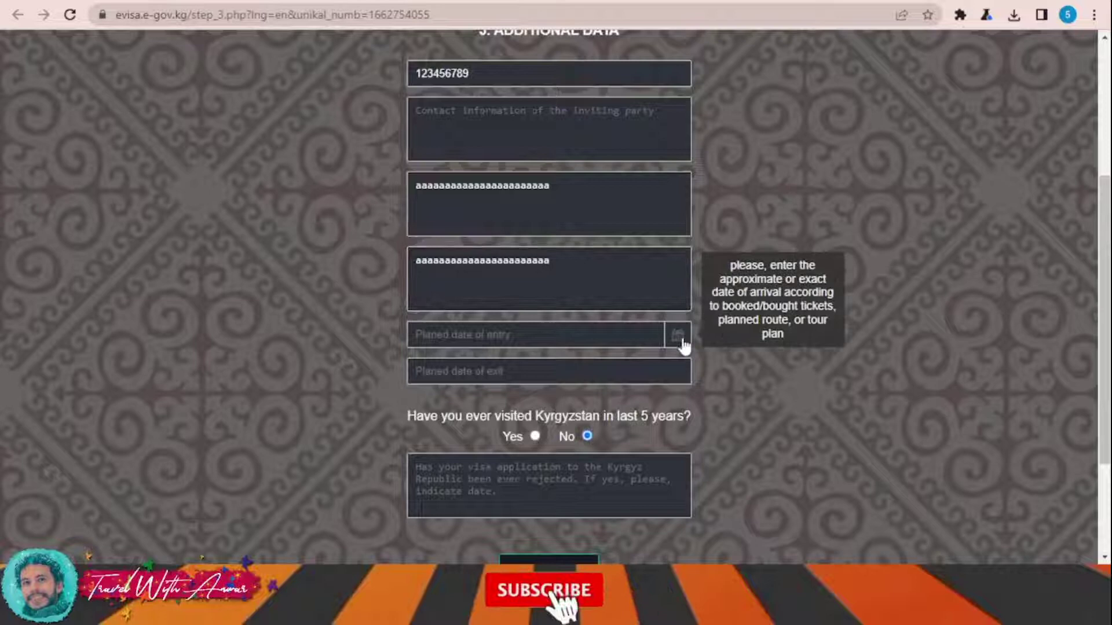
- Set the planned entry date to 01/11/2022 and exit date to 01/12/2022
left_click(677, 336)
left_click(840, 250)
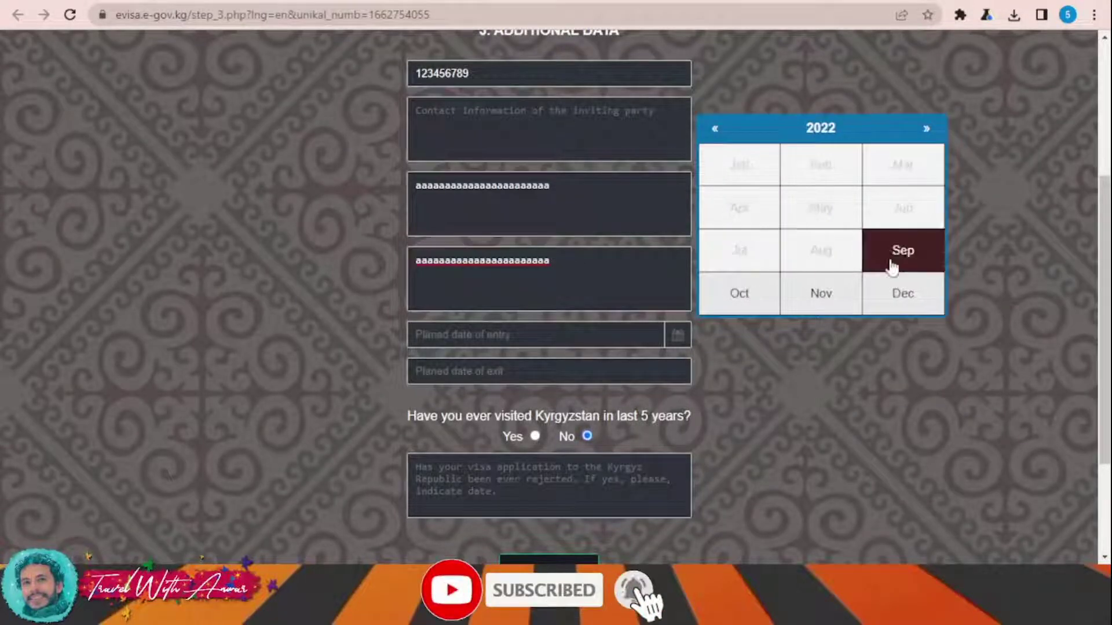
left_click(807, 298)
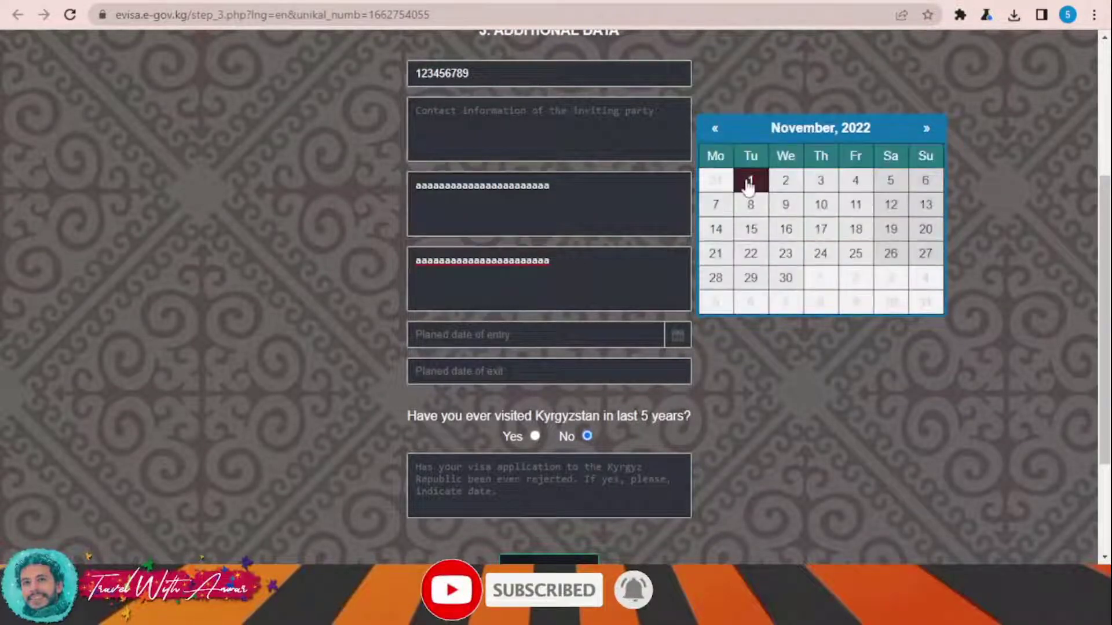
left_click(748, 180)
mouse_move(505, 373)
left_click(562, 372)
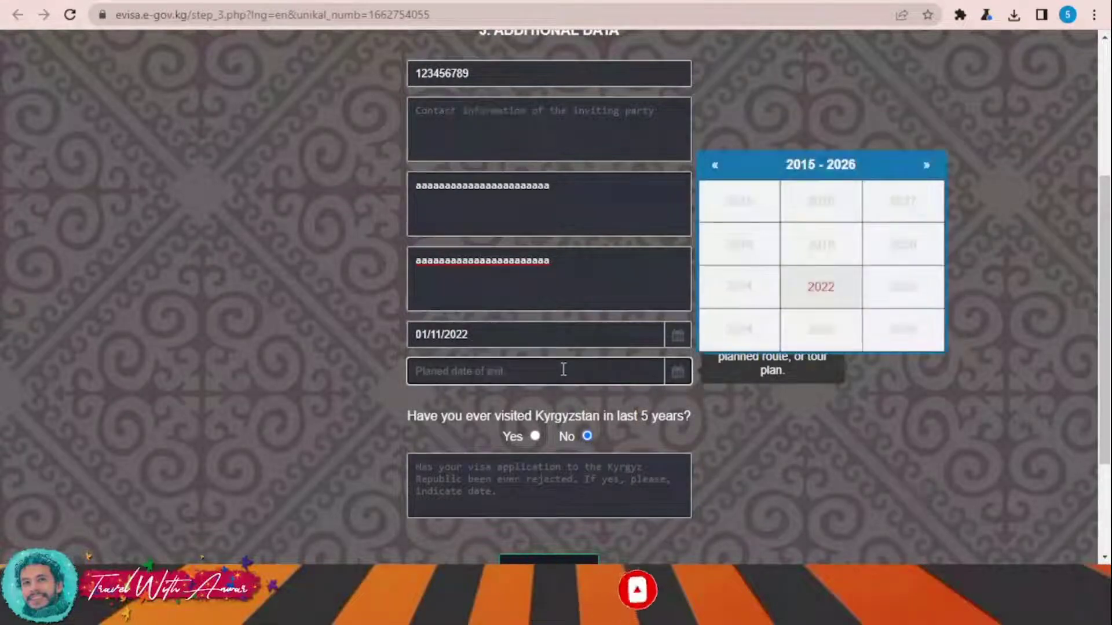
left_click(834, 296)
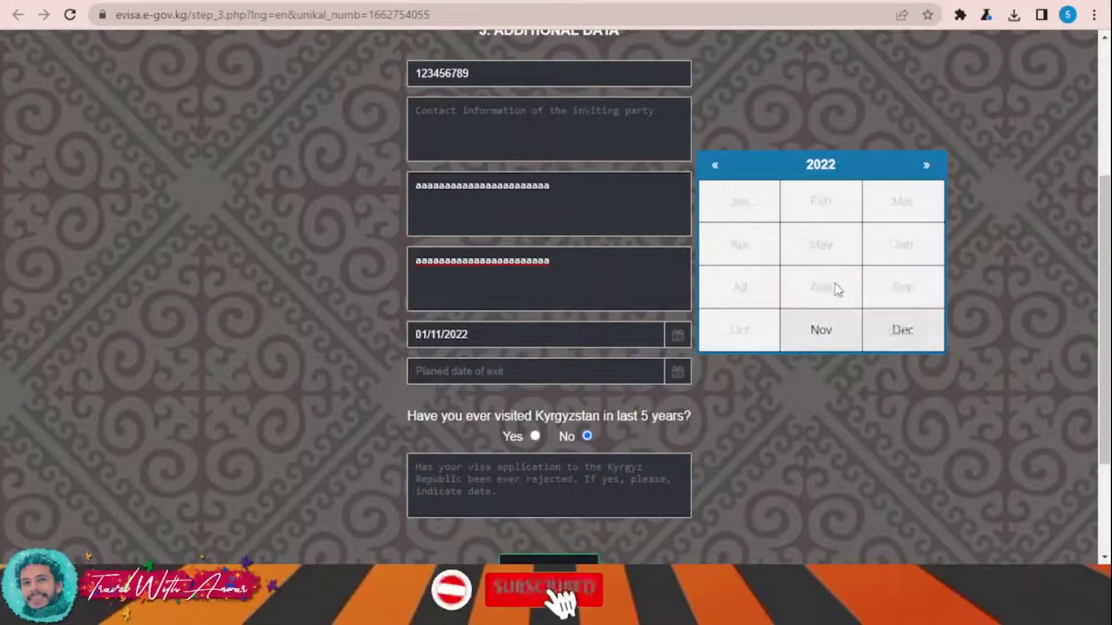
left_click(934, 331)
left_click(817, 223)
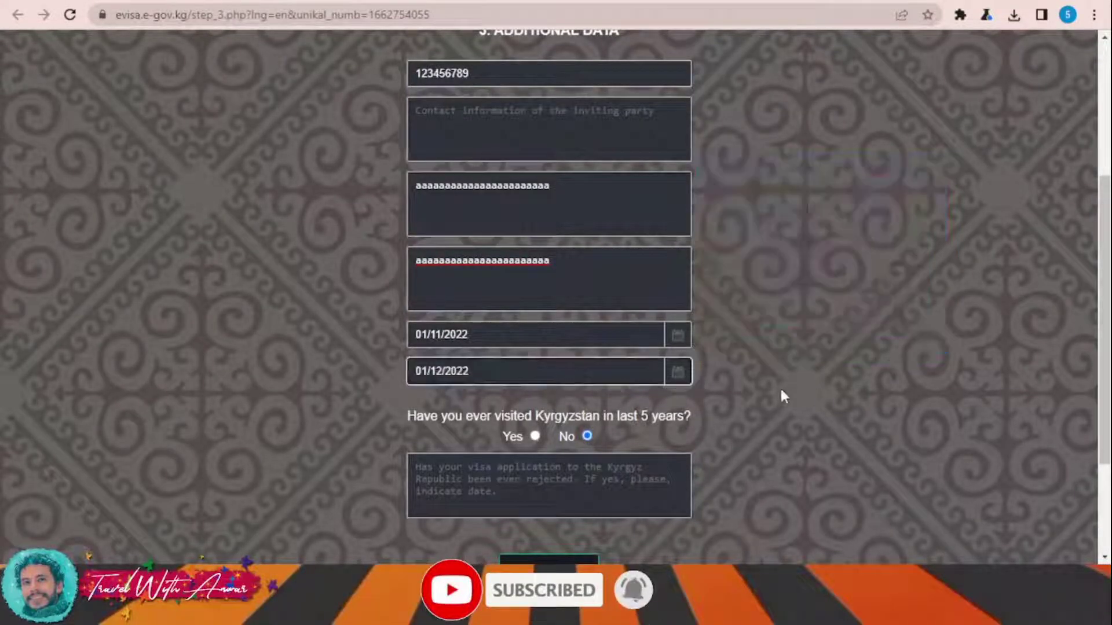
- Answer the visa rejection question with placeholder text and submit the Additional Data step
scroll(781, 386, "down", 1)
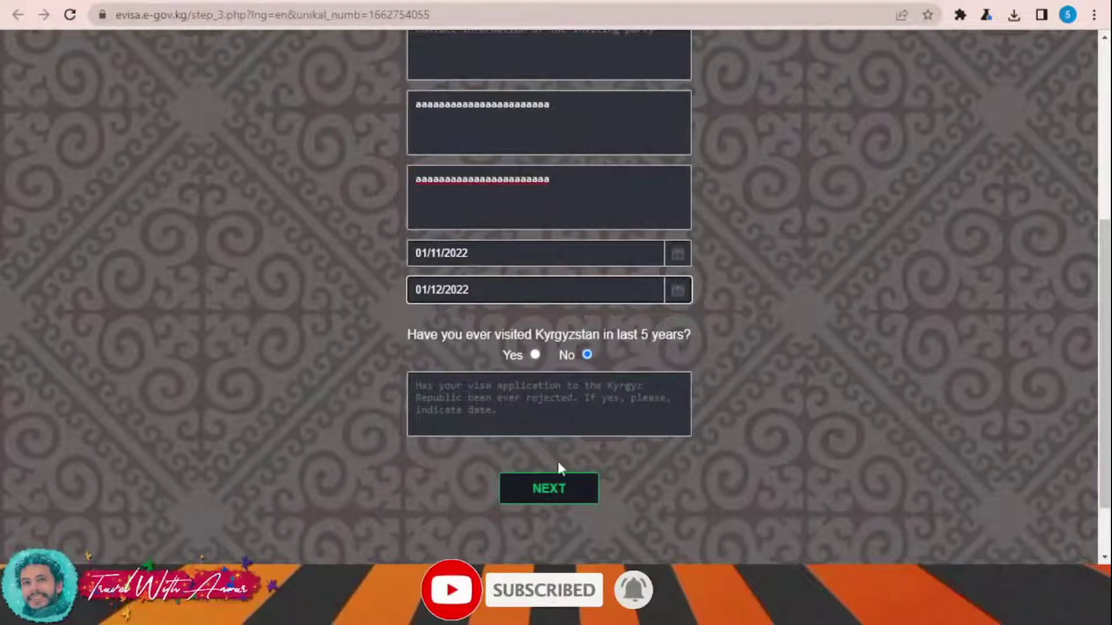
left_click(555, 492)
left_click(515, 398)
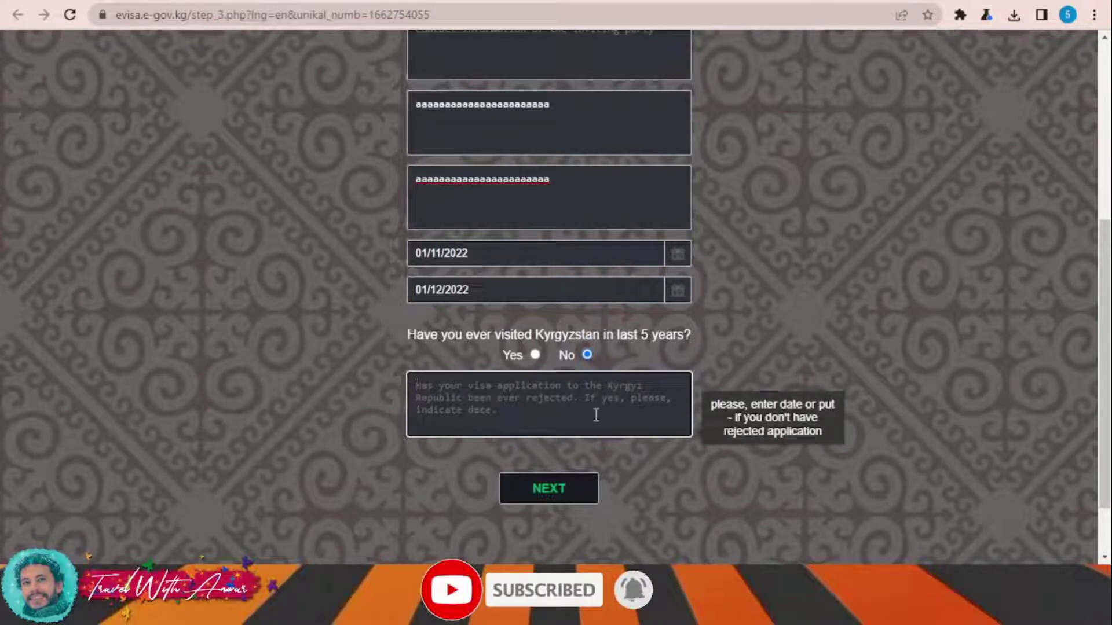
type("aaaaaaaaa")
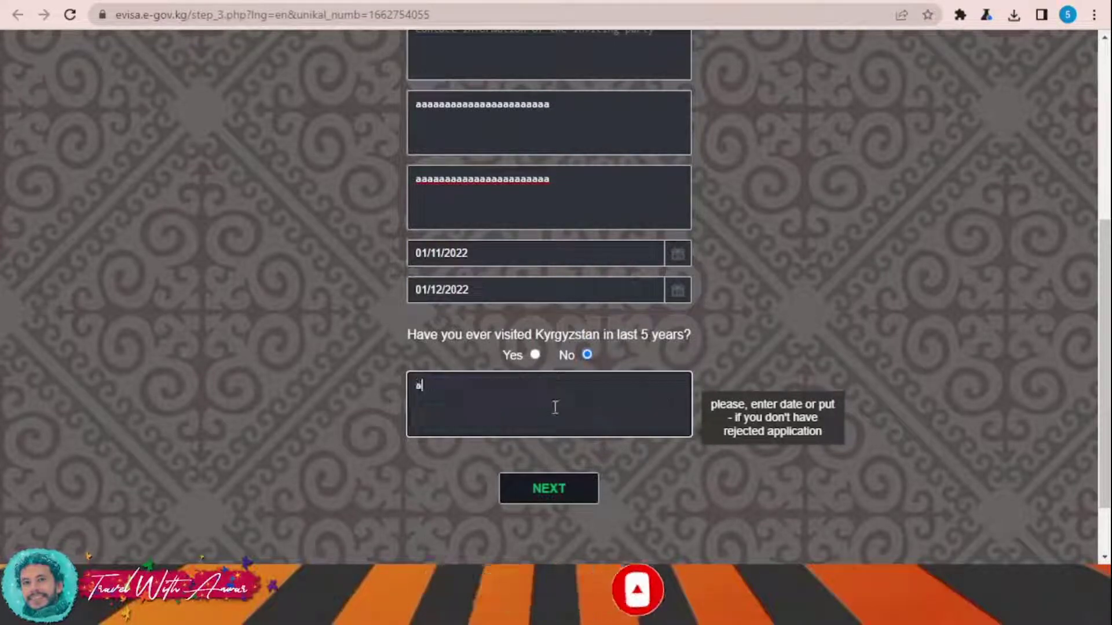
left_click(558, 491)
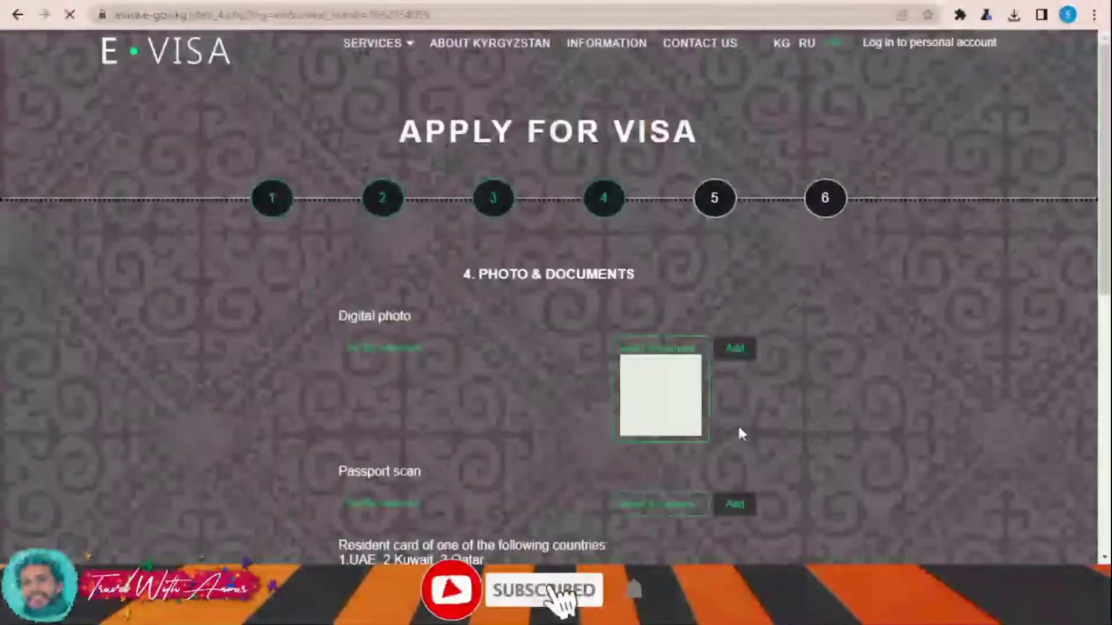
- Upload the digital photo and passport scan, dismiss the size notice, and submit step 4
scroll(828, 382, "down", 3)
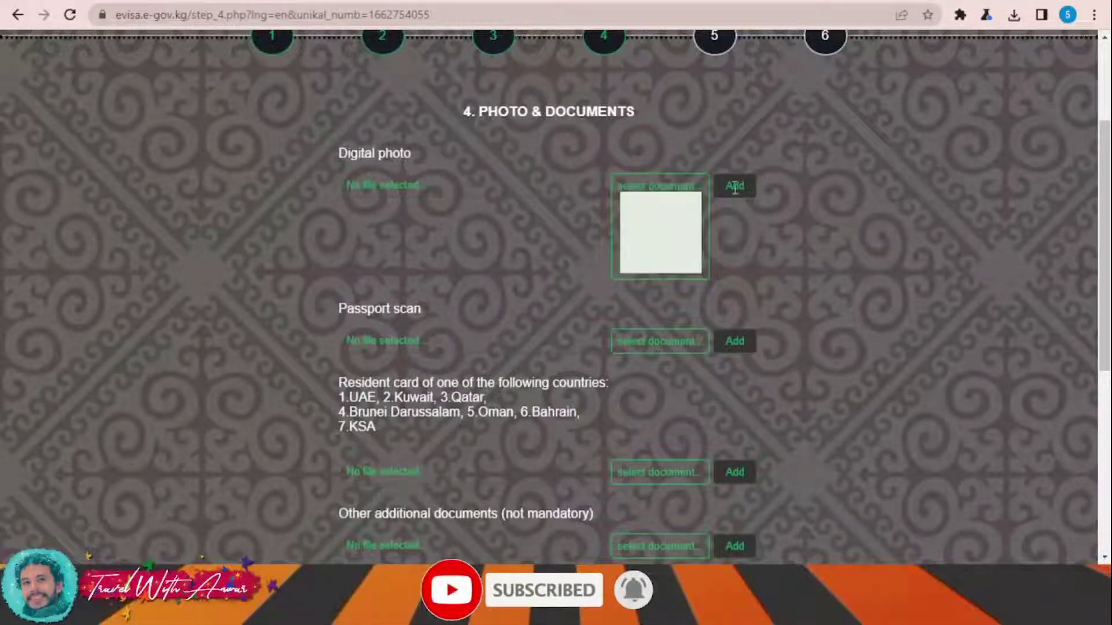
left_click(652, 206)
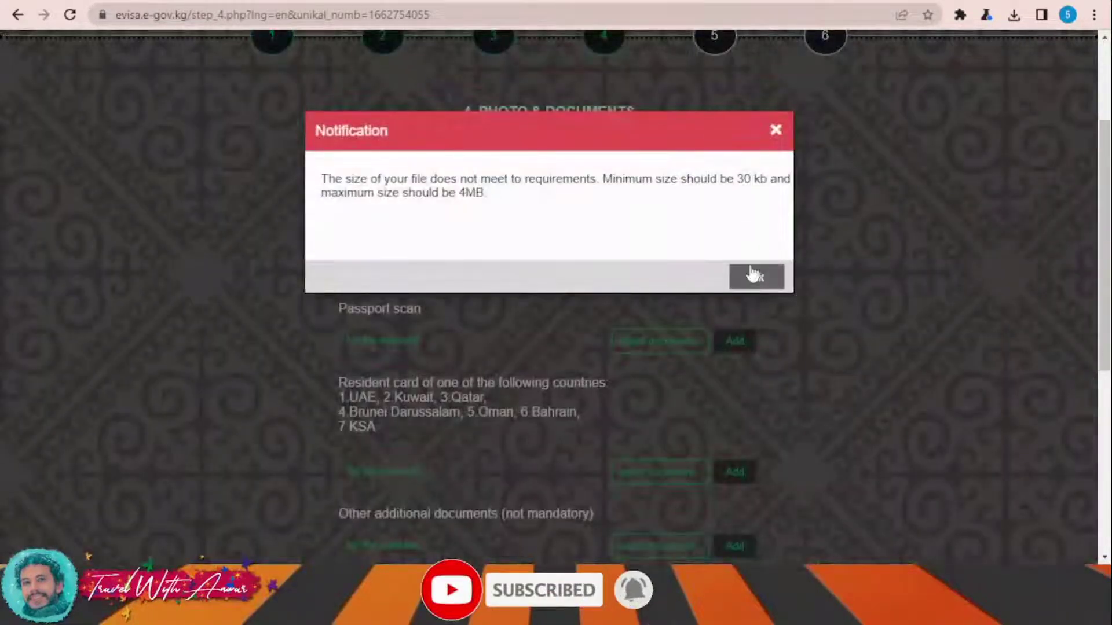
left_click(756, 276)
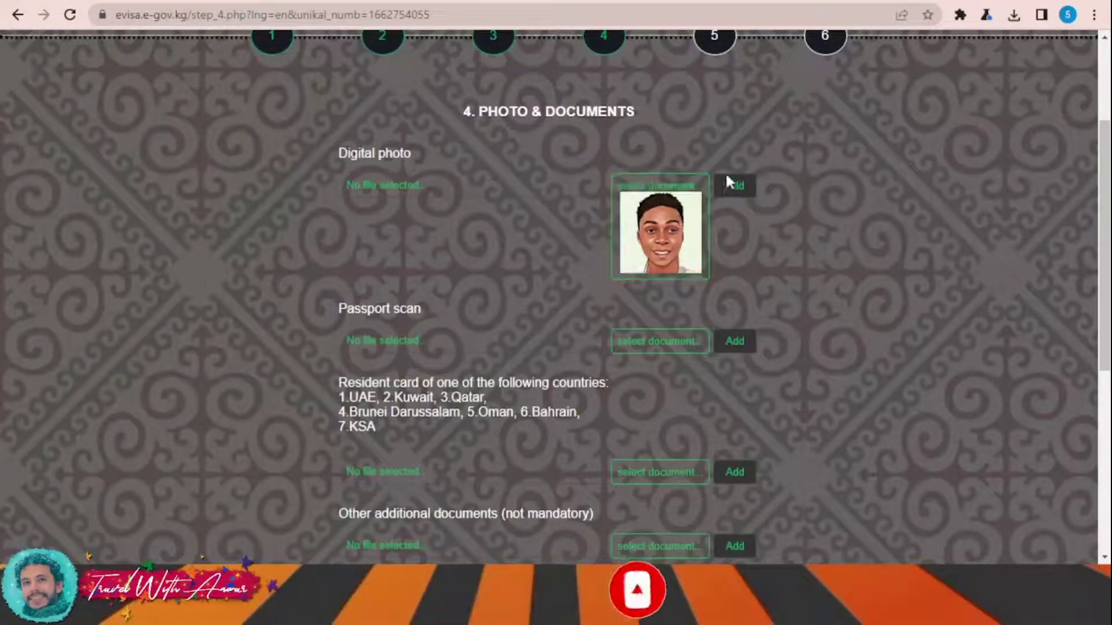
scroll(640, 327, "down", 1)
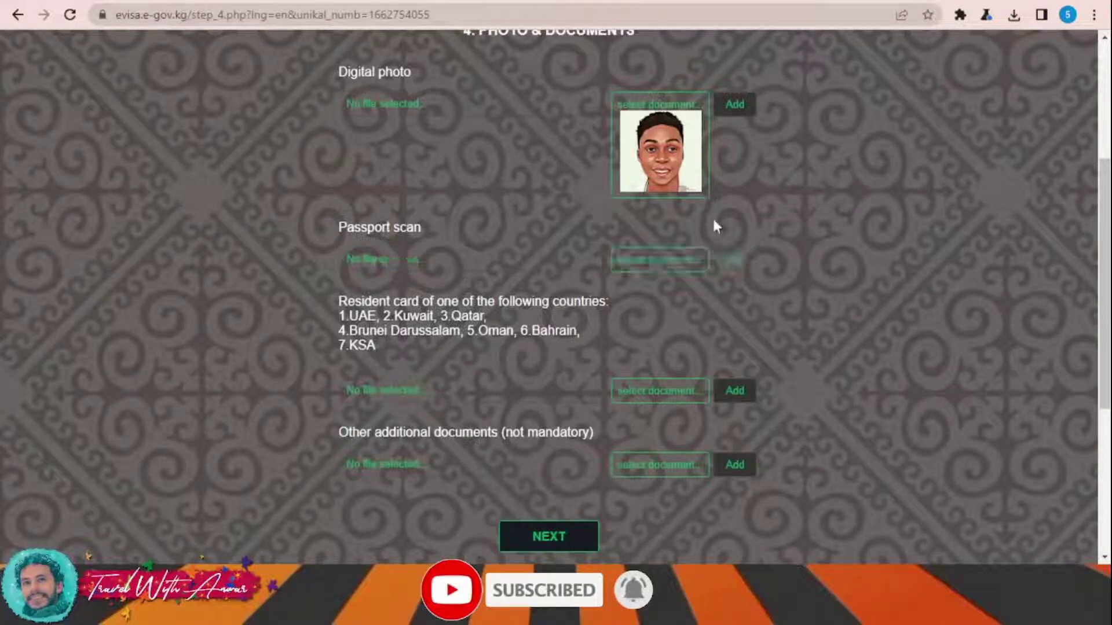
scroll(831, 278, "down", 1)
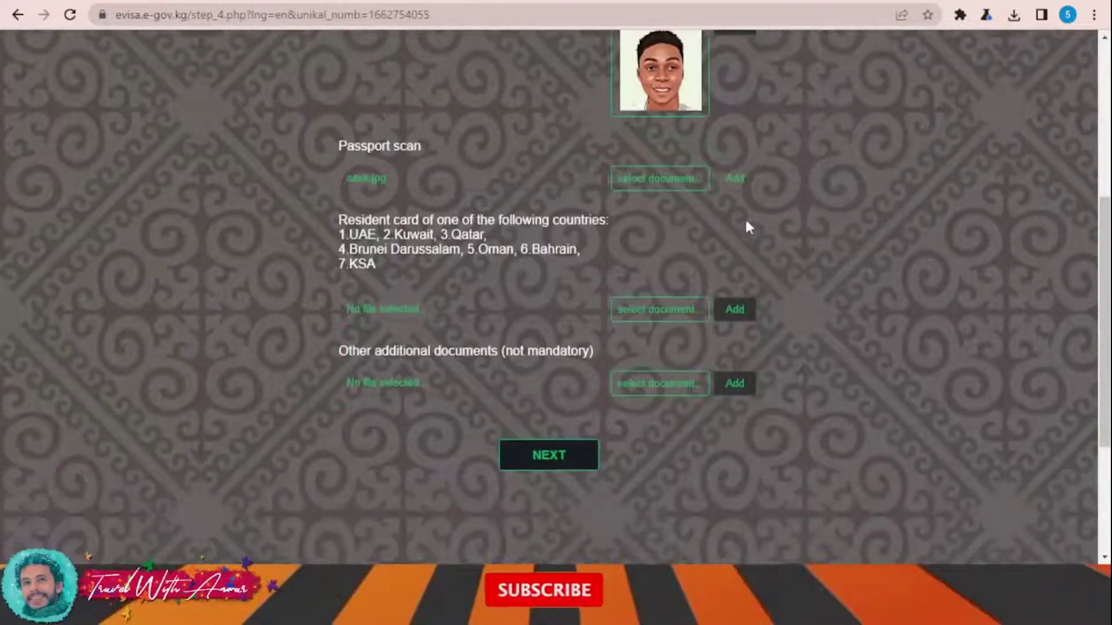
scroll(749, 223, "up", 1)
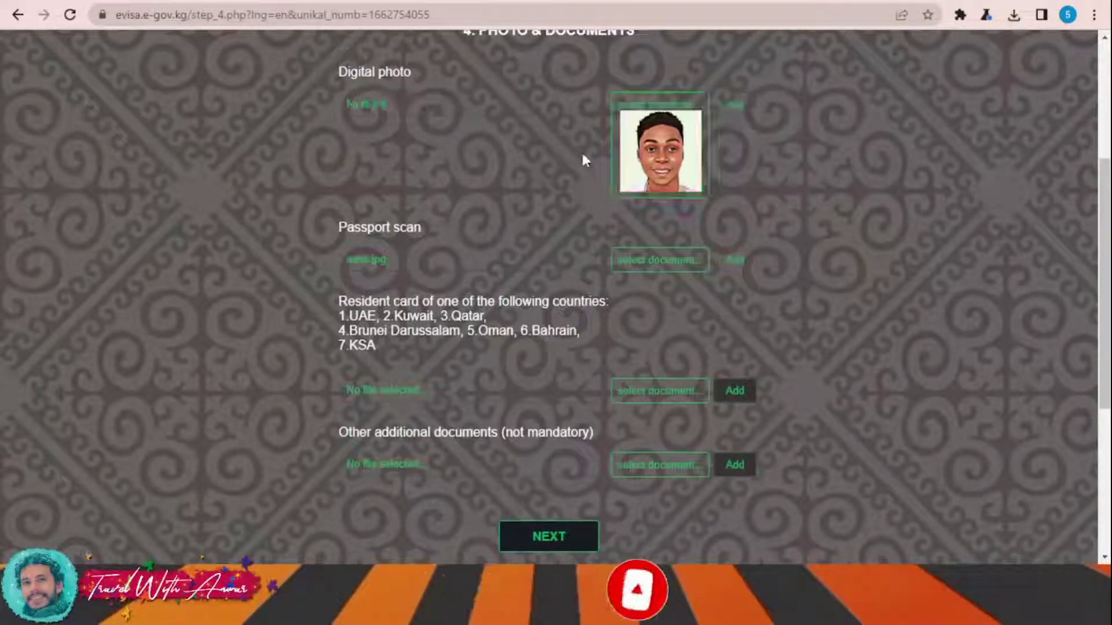
scroll(832, 231, "down", 1)
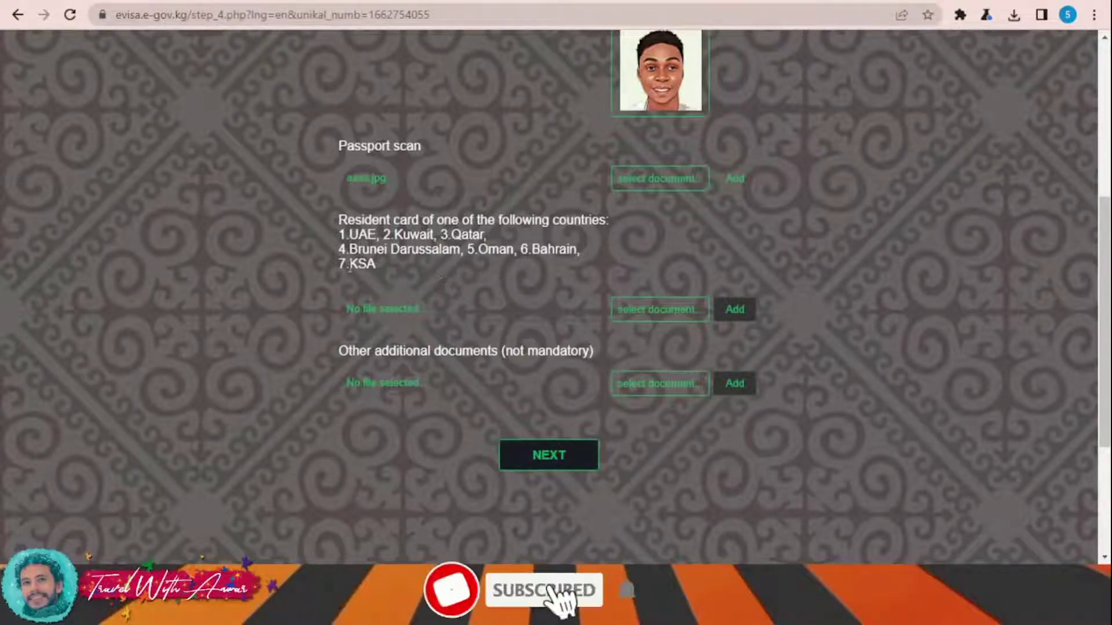
scroll(474, 287, "down", 2)
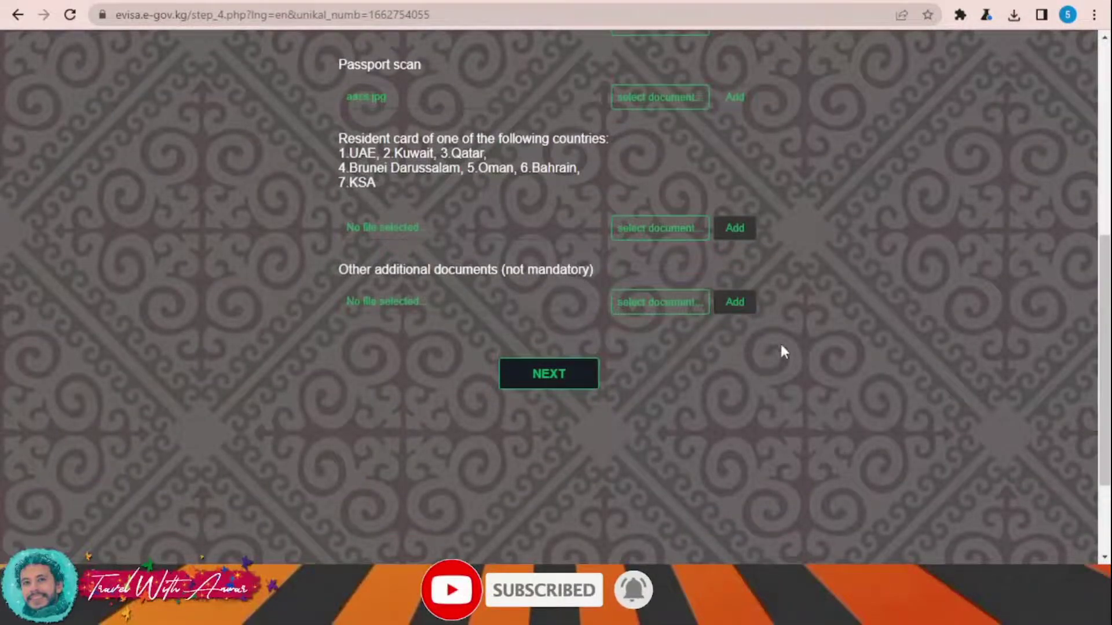
scroll(783, 351, "up", 2)
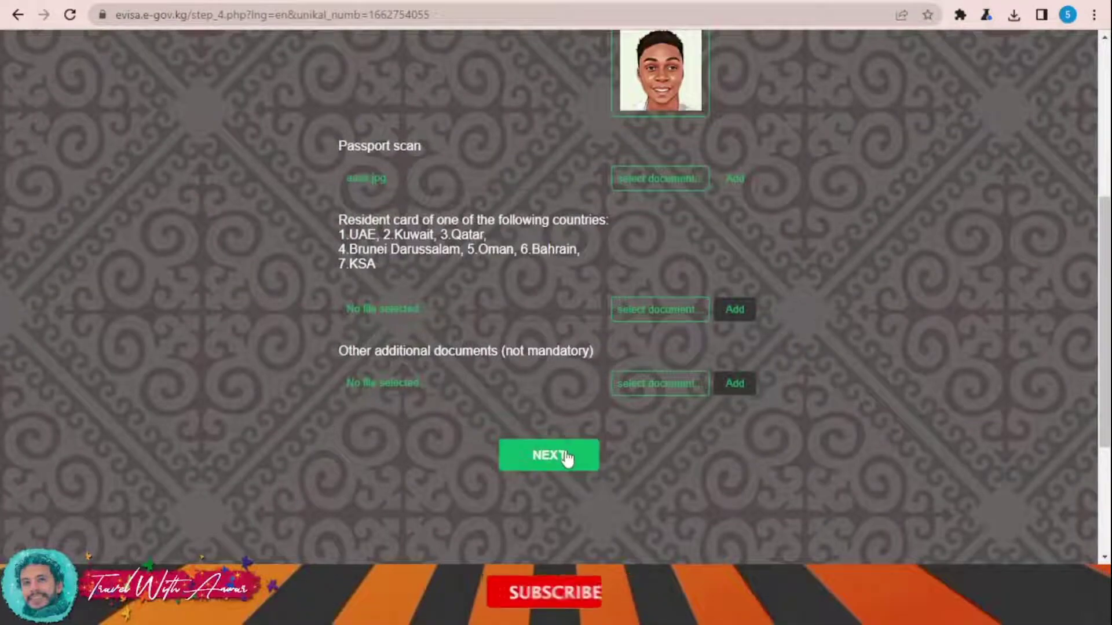
left_click(565, 456)
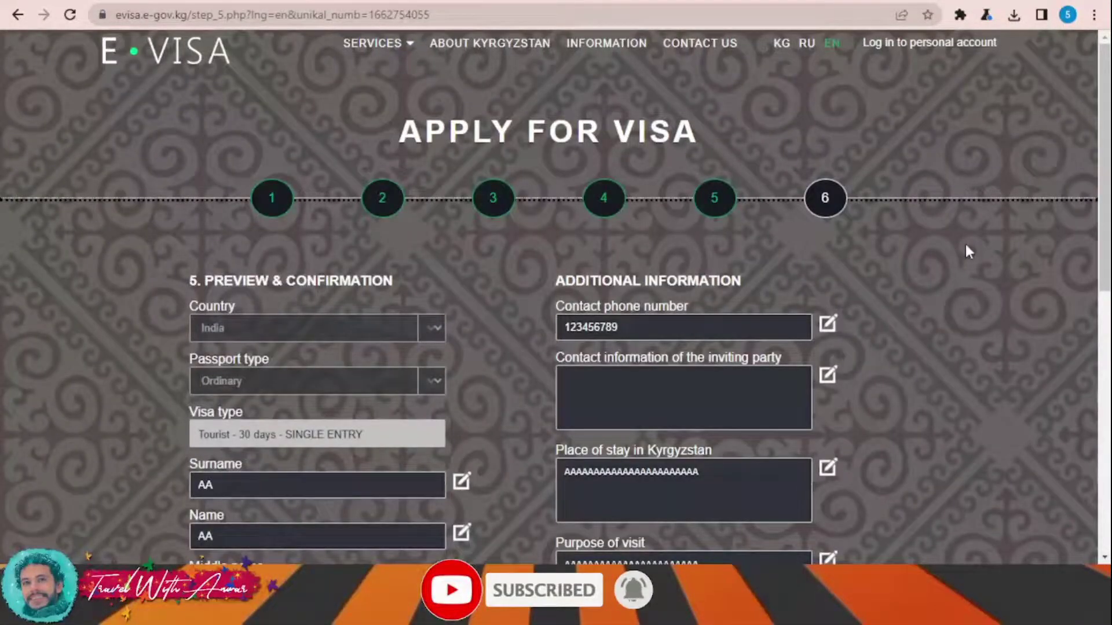
- Check every field in the preview summary and confirm the application data
scroll(473, 235, "down", 5)
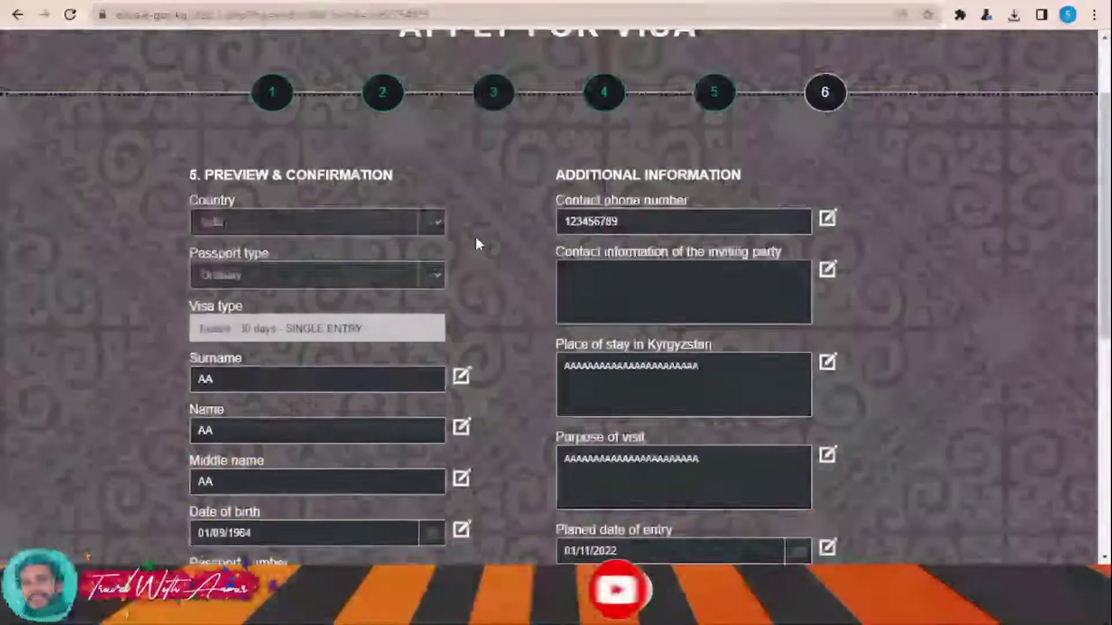
scroll(475, 232, "down", 4)
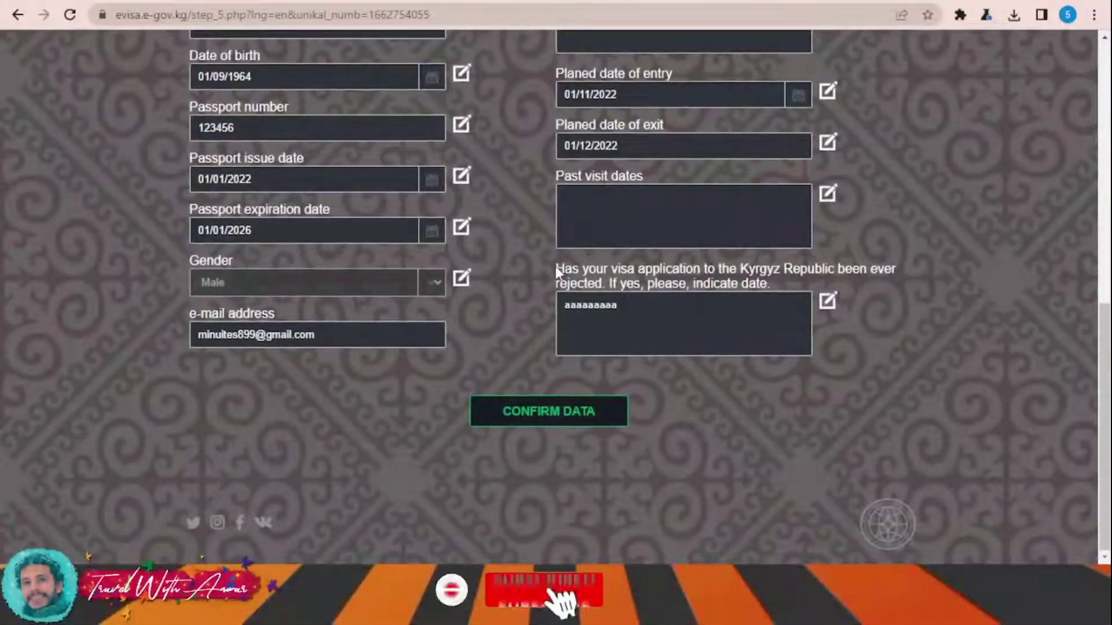
scroll(555, 266, "up", 10)
scroll(554, 265, "down", 9)
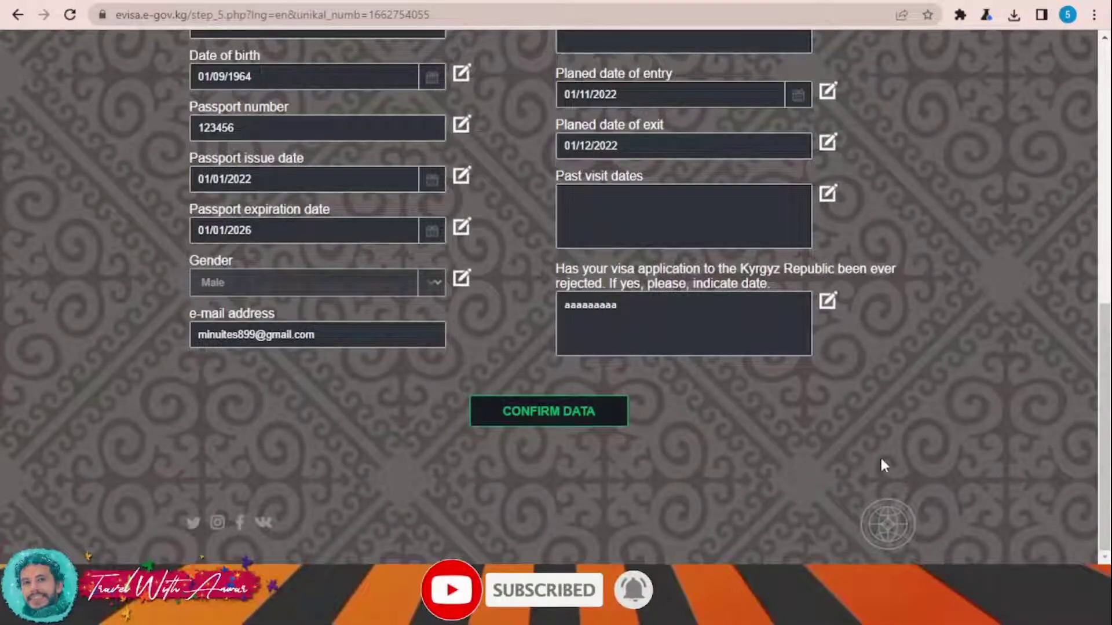
scroll(739, 325, "up", 10)
scroll(739, 324, "down", 8)
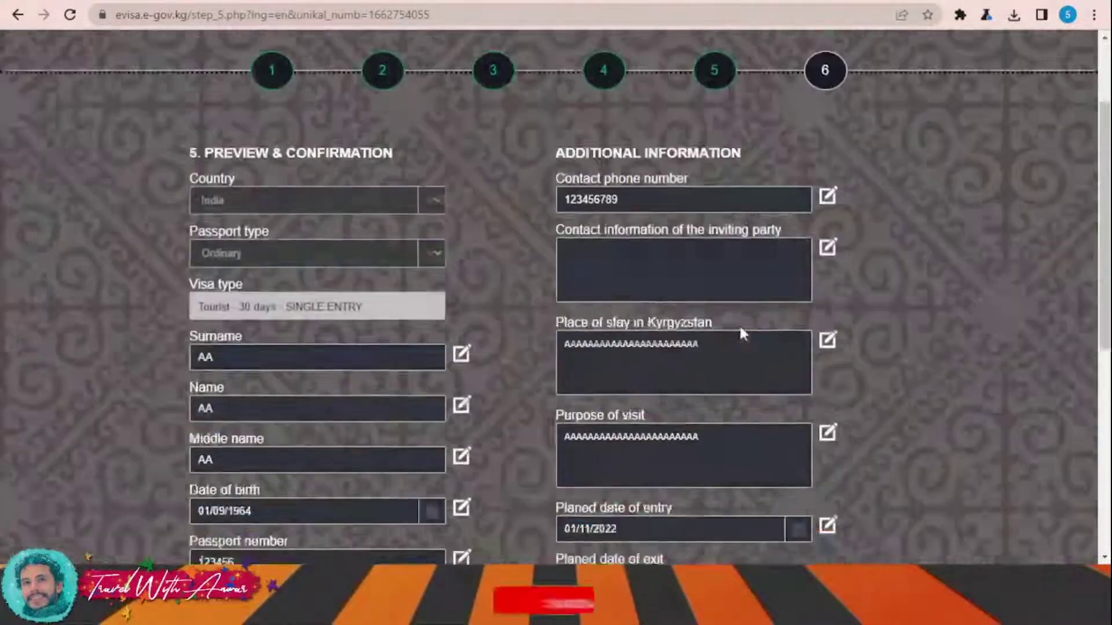
left_click(561, 490)
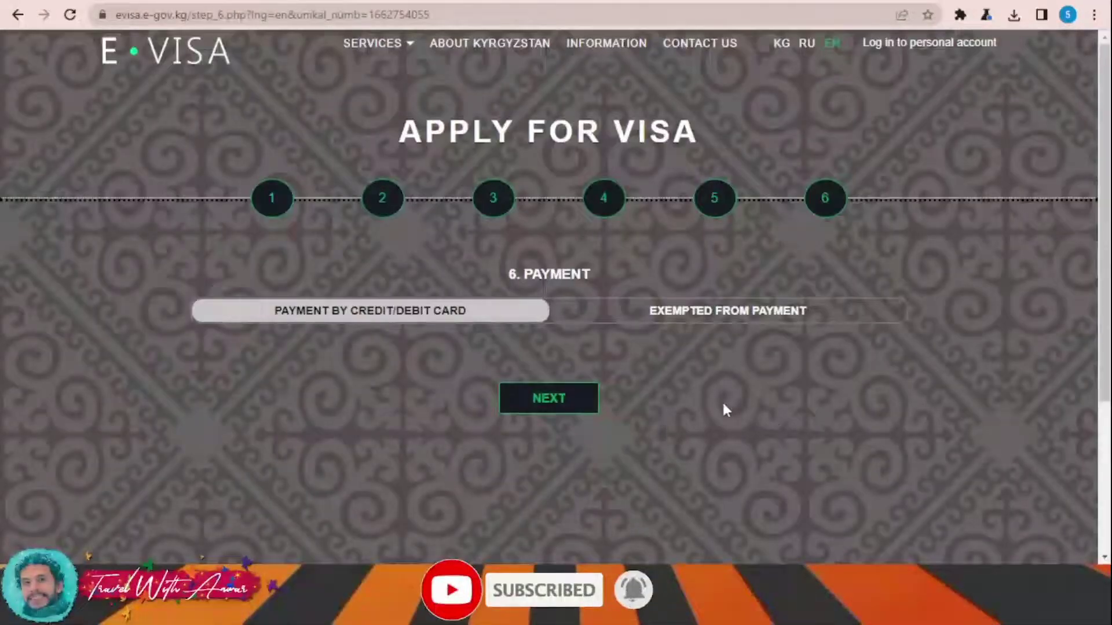
- Proceed with credit/debit card payment to reach the KyrgyzKommerts bank card form for 4226.61 KGS
scroll(759, 397, "down", 3)
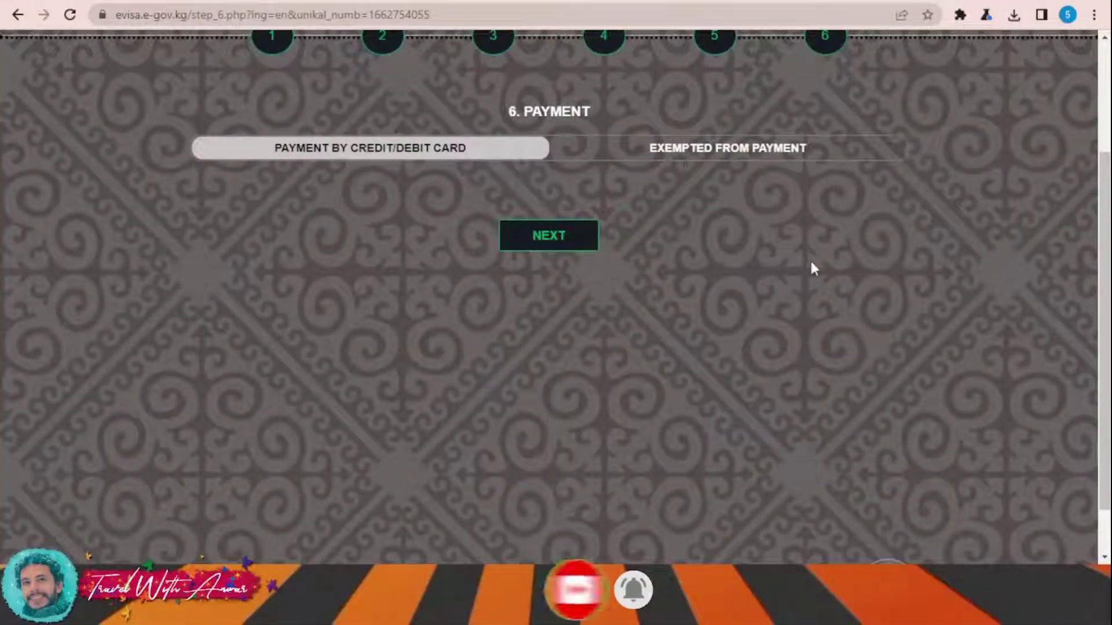
scroll(822, 272, "up", 1)
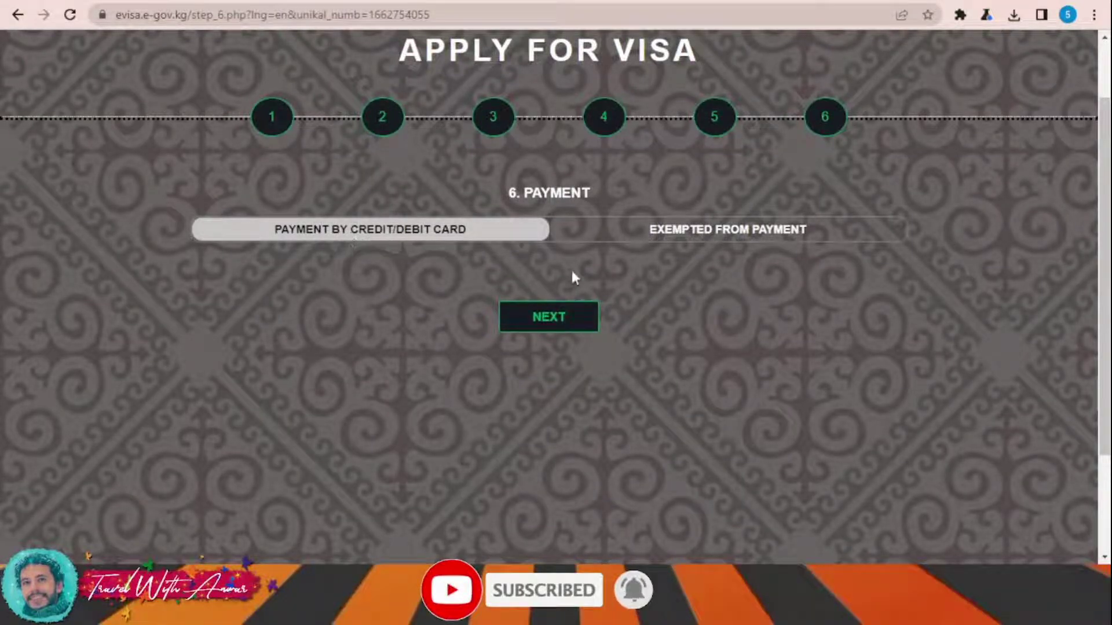
left_click(541, 325)
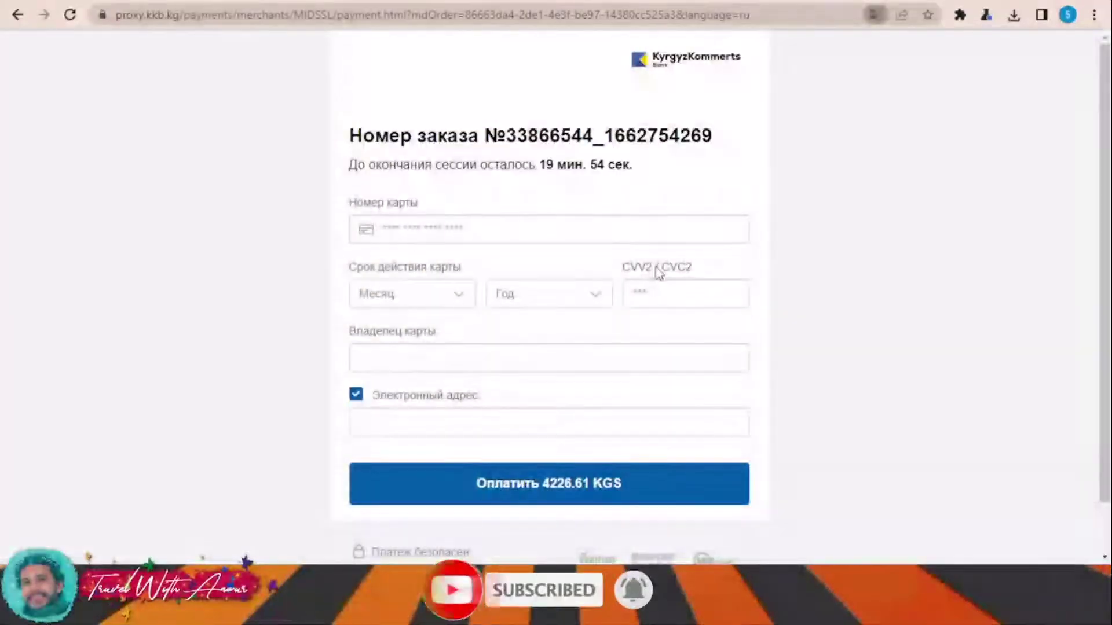
scroll(694, 260, "down", 1)
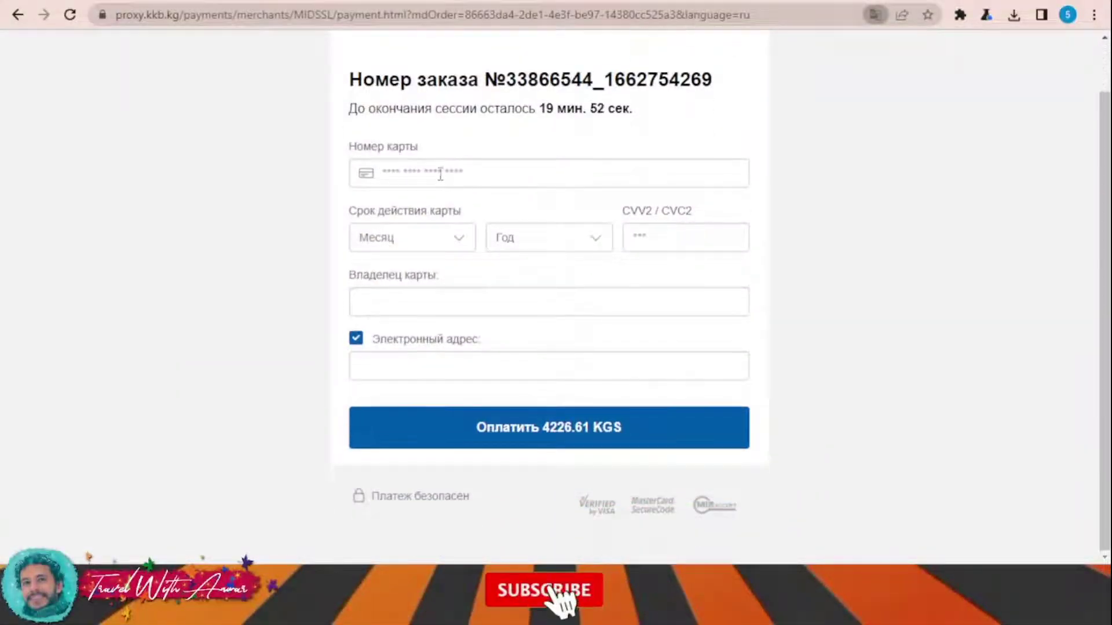
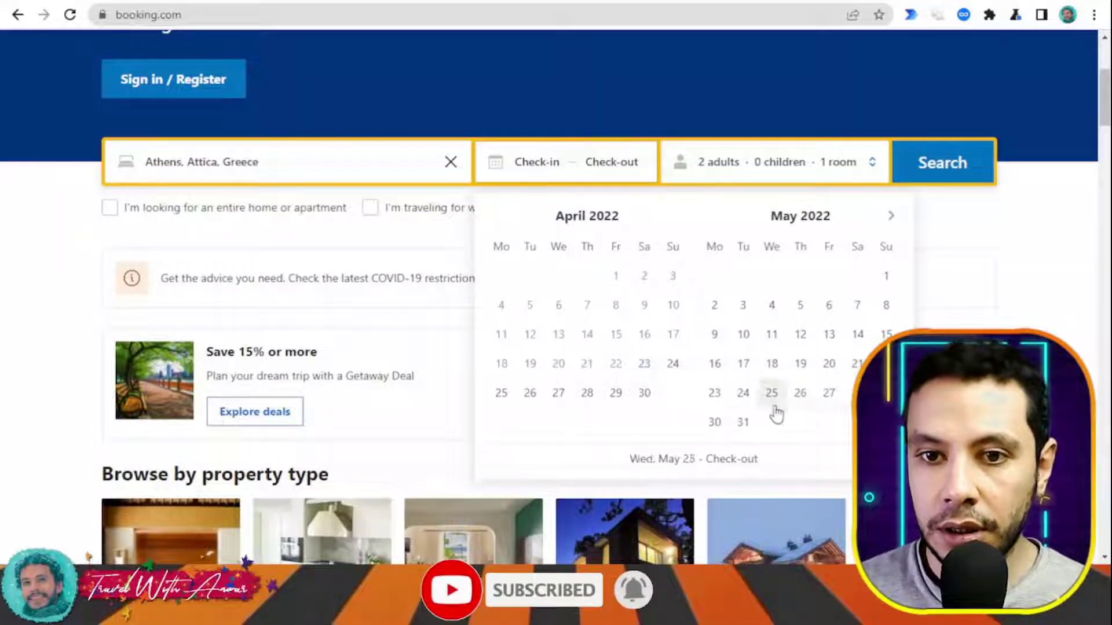
- Search Athens stays for May 23 – June 3 with 1 adult instead of 2
left_click(715, 398)
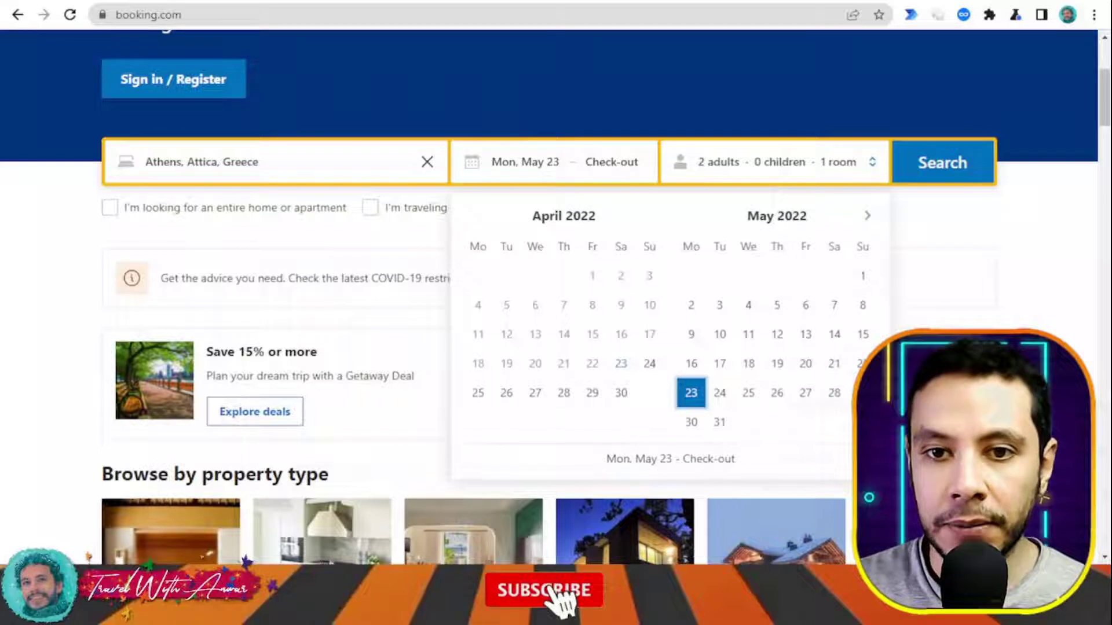
left_click(867, 217)
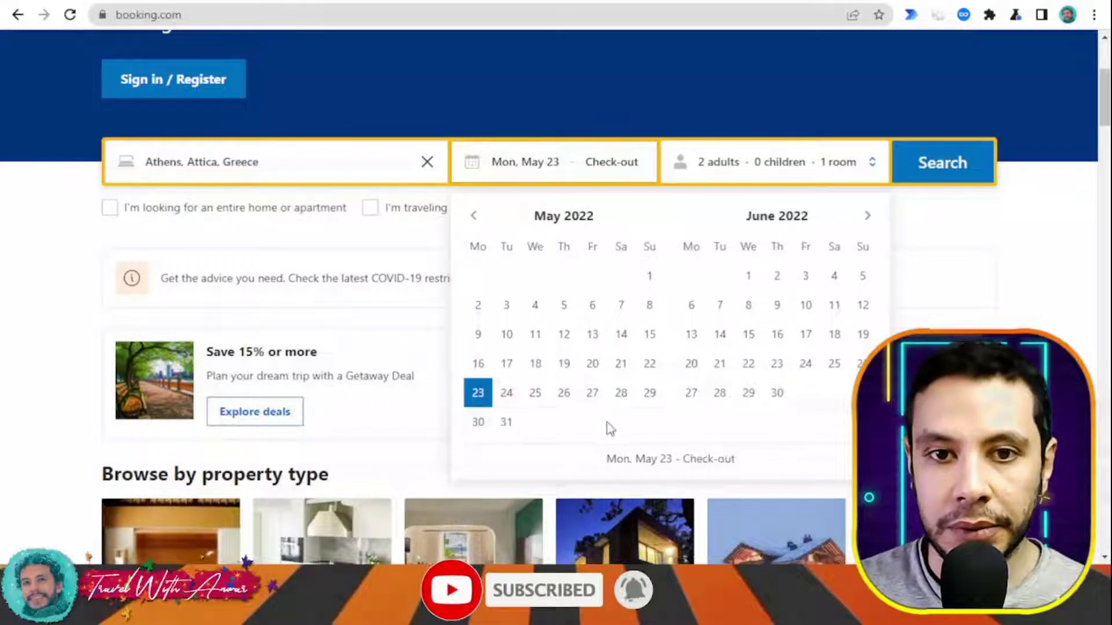
left_click(803, 279)
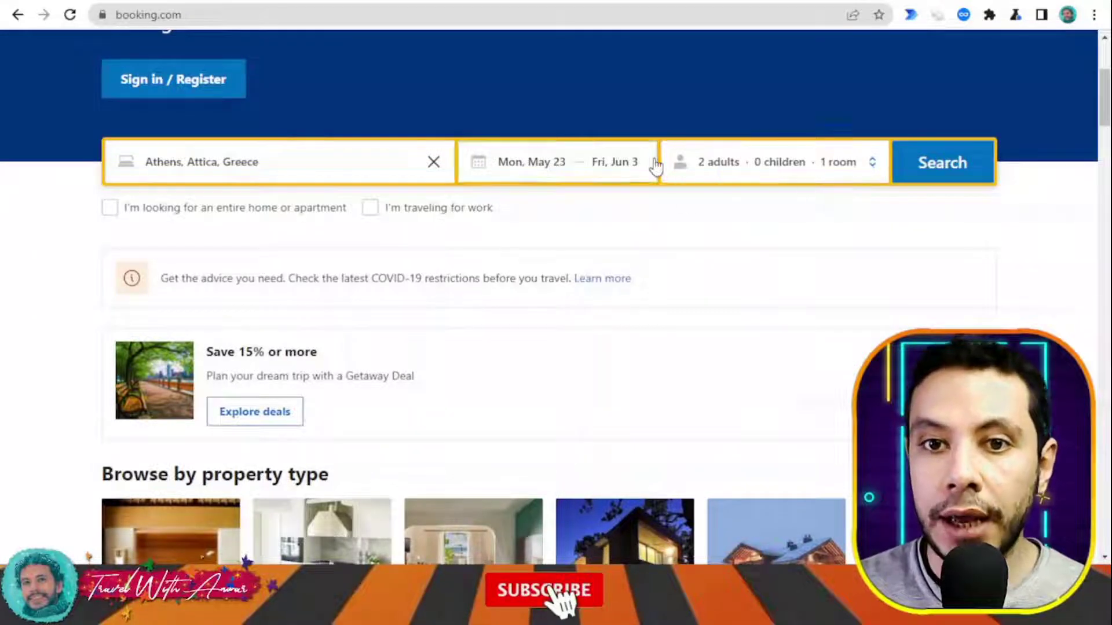
left_click(730, 175)
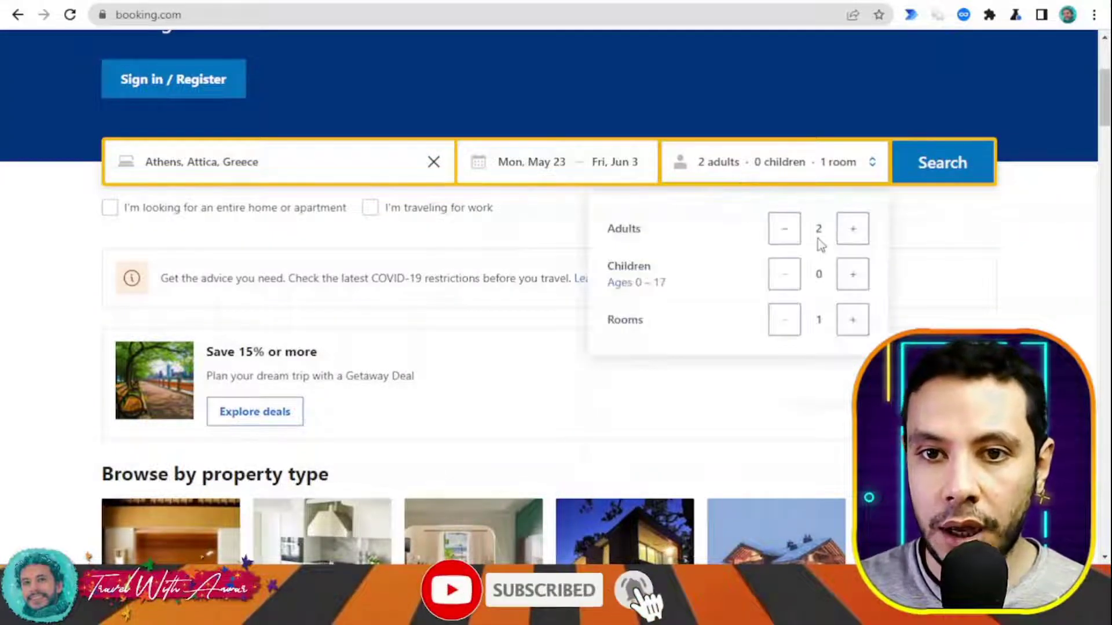
left_click(785, 230)
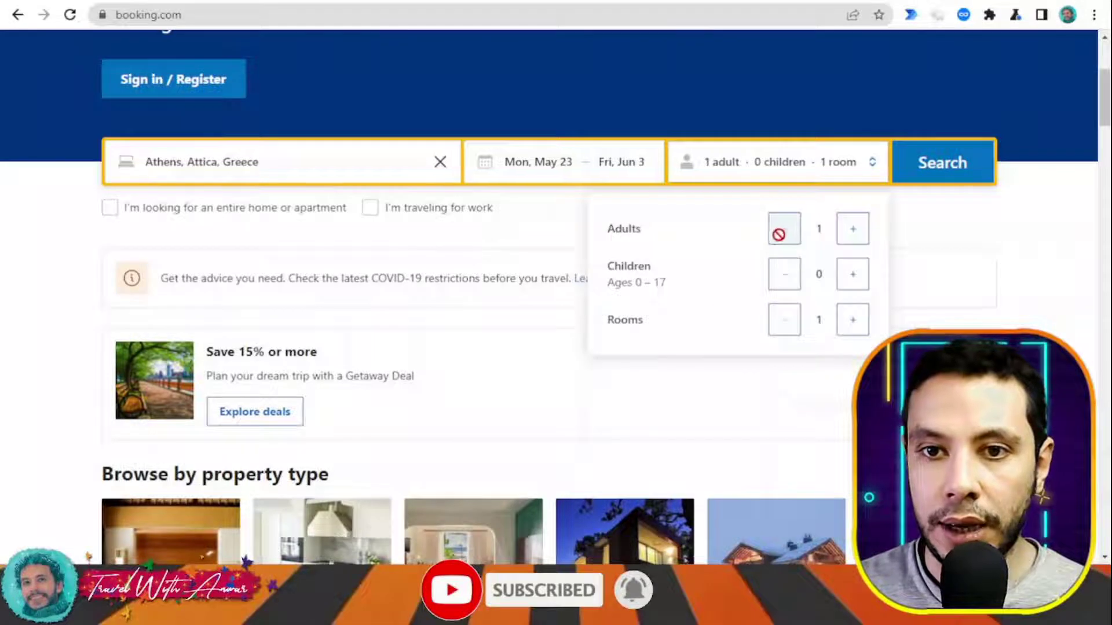
left_click(960, 165)
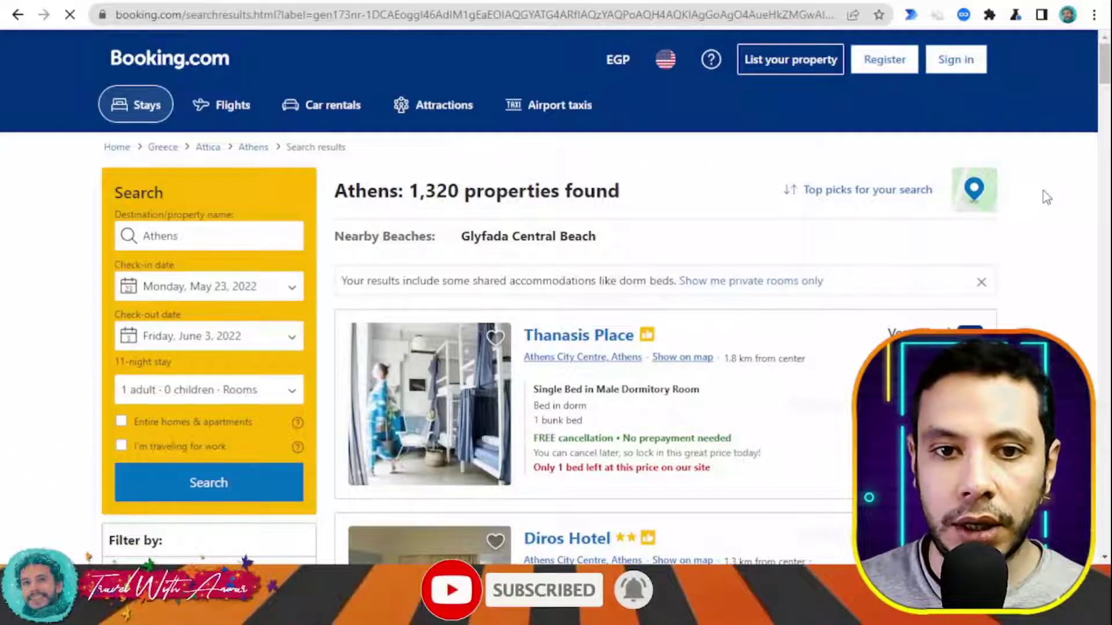
- Switch the Athens result prices from EGP to U.S. Dollar
scroll(1042, 193, "down", 3)
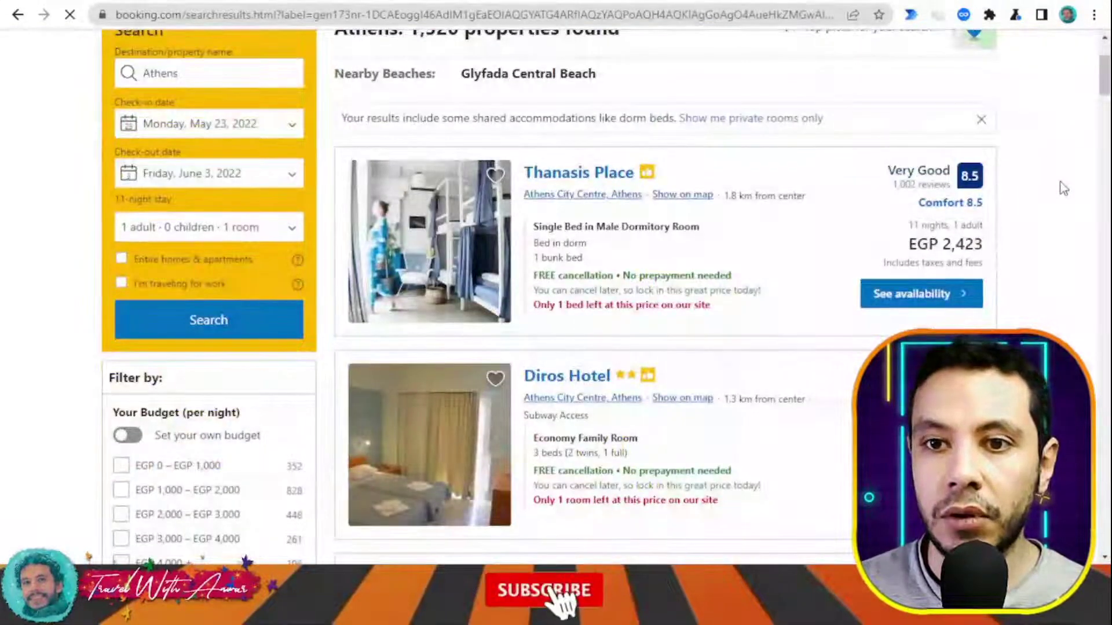
scroll(1063, 188, "down", 4)
scroll(1065, 188, "up", 1)
scroll(1063, 188, "up", 6)
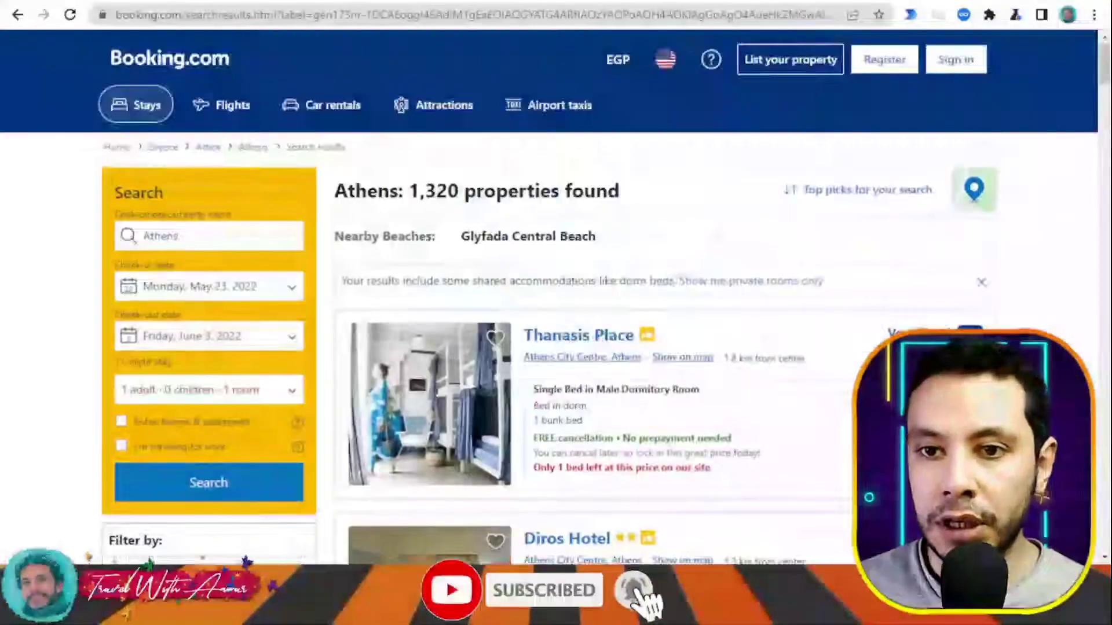
left_click(623, 65)
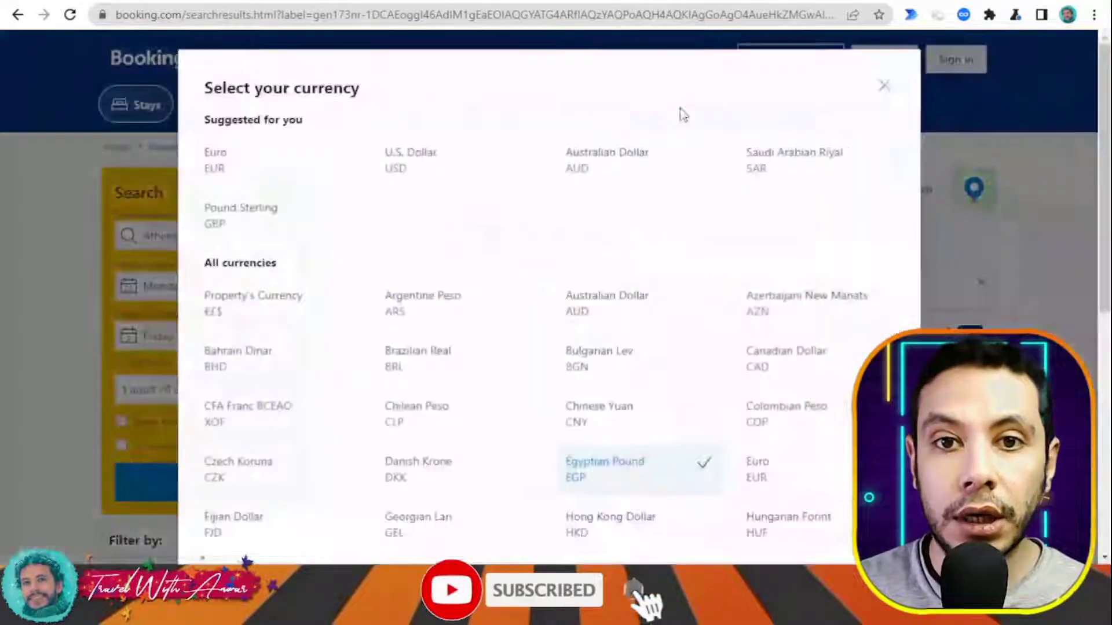
left_click(396, 164)
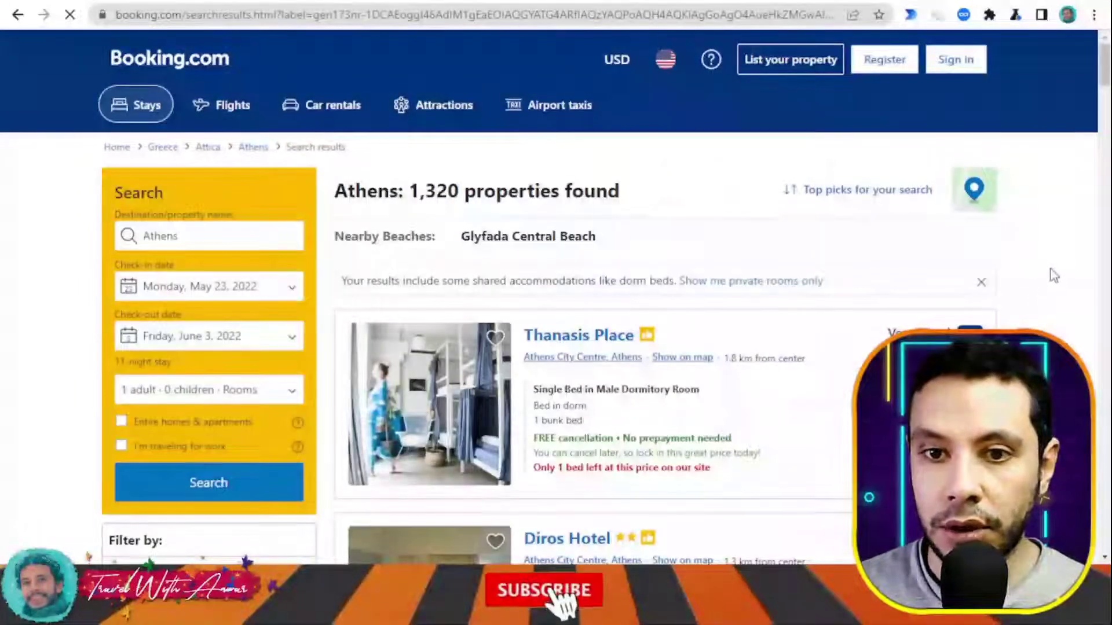
- Review the results, noting Thanasis Place at US$130 for 11 nights
scroll(1048, 295, "down", 3)
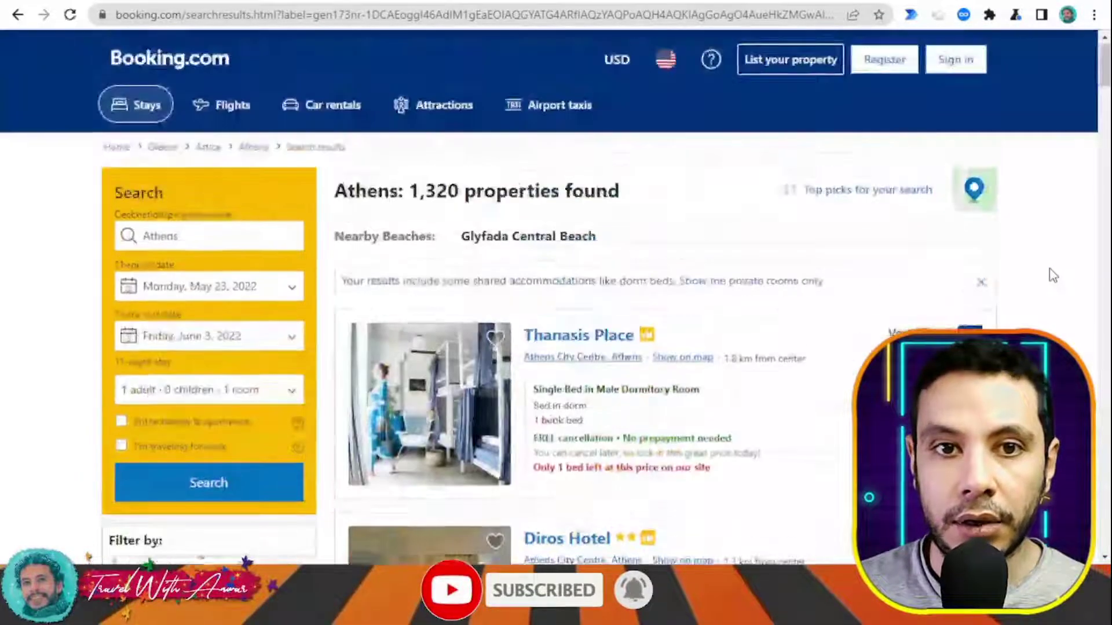
scroll(1045, 273, "down", 1)
scroll(977, 256, "down", 1)
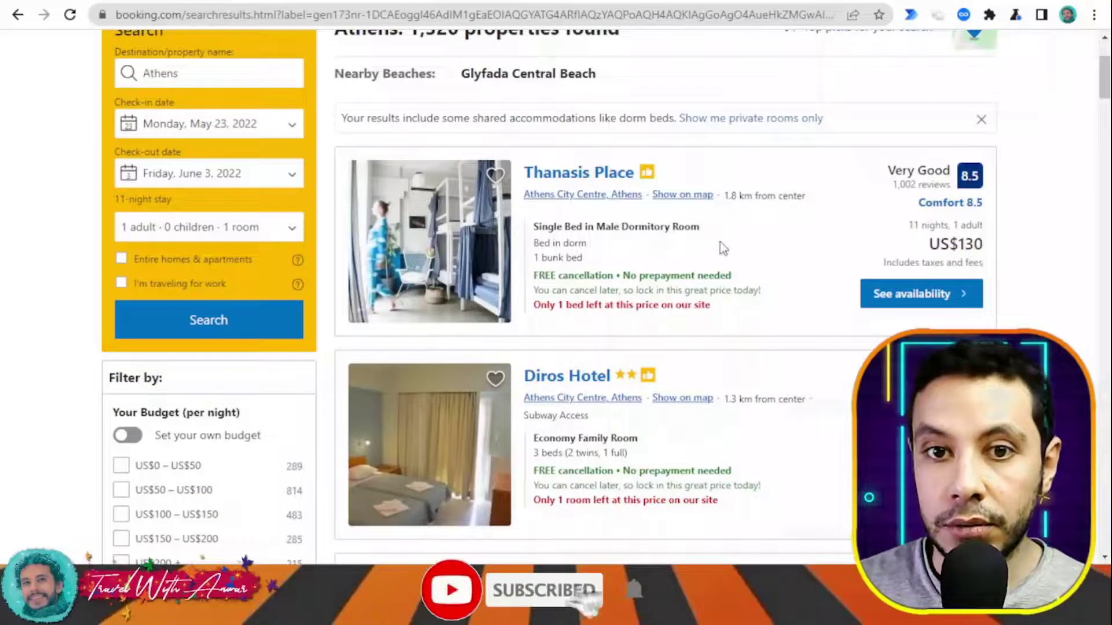
mouse_move(770, 191)
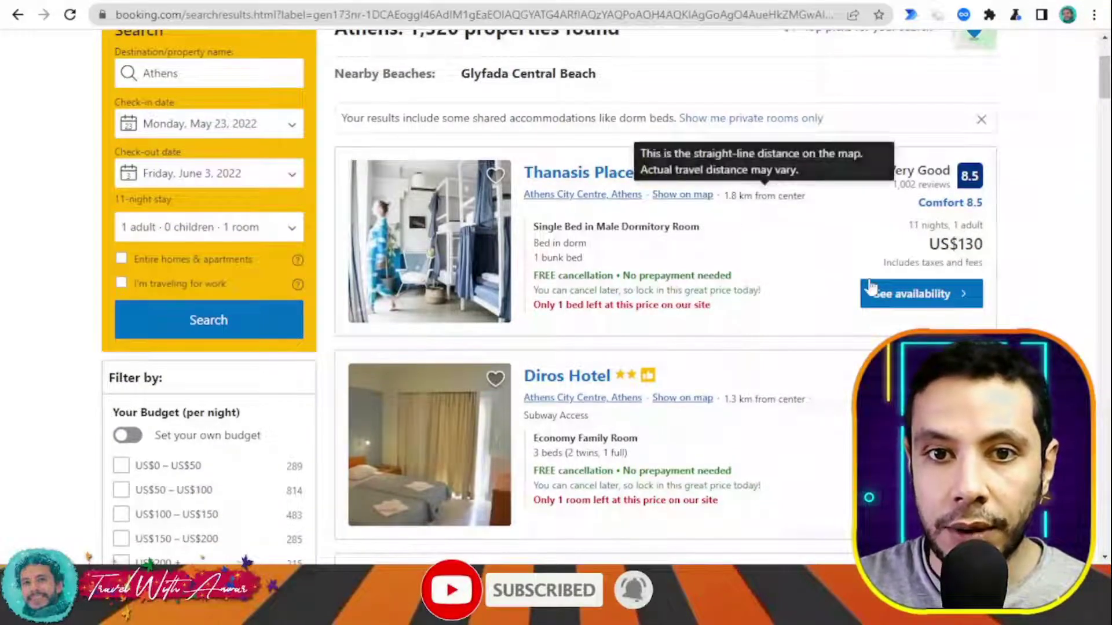
double_click(913, 225)
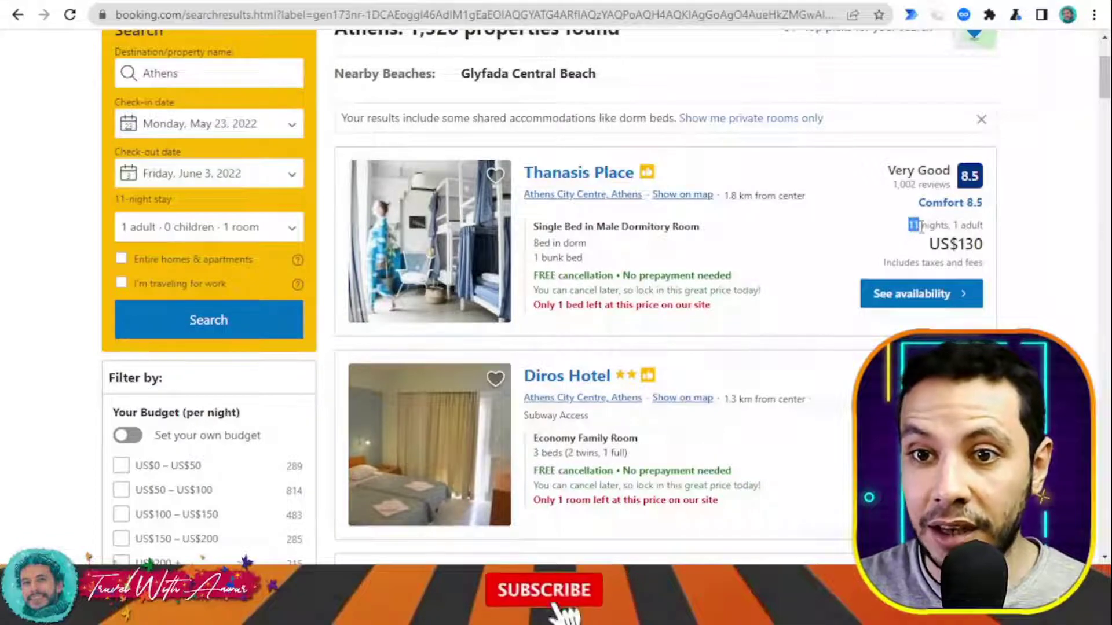
left_click(924, 229)
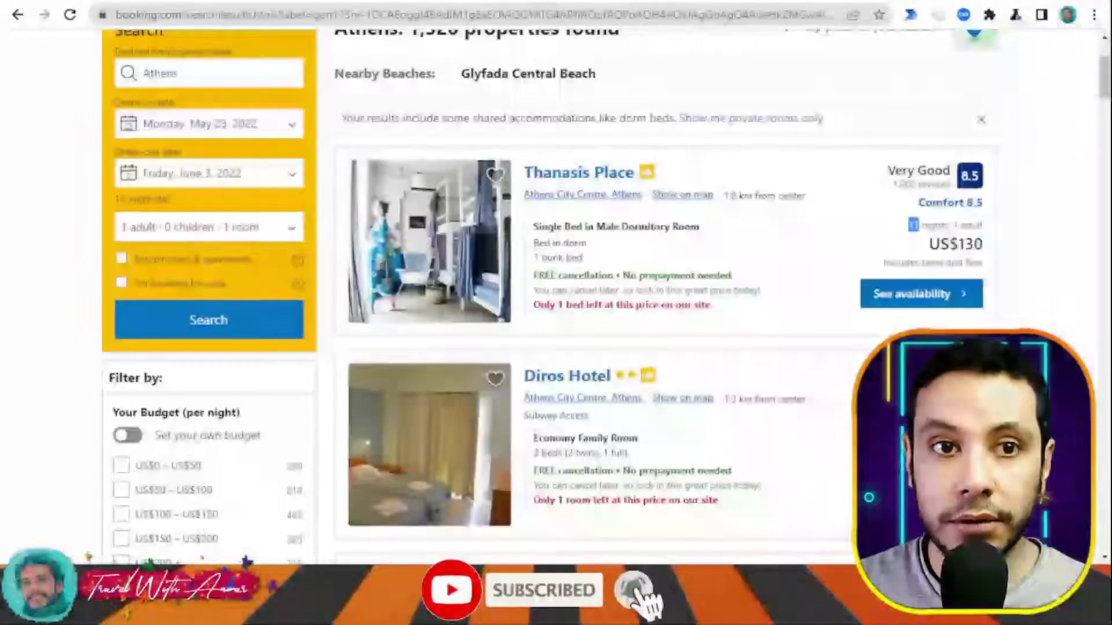
scroll(1061, 191, "down", 6)
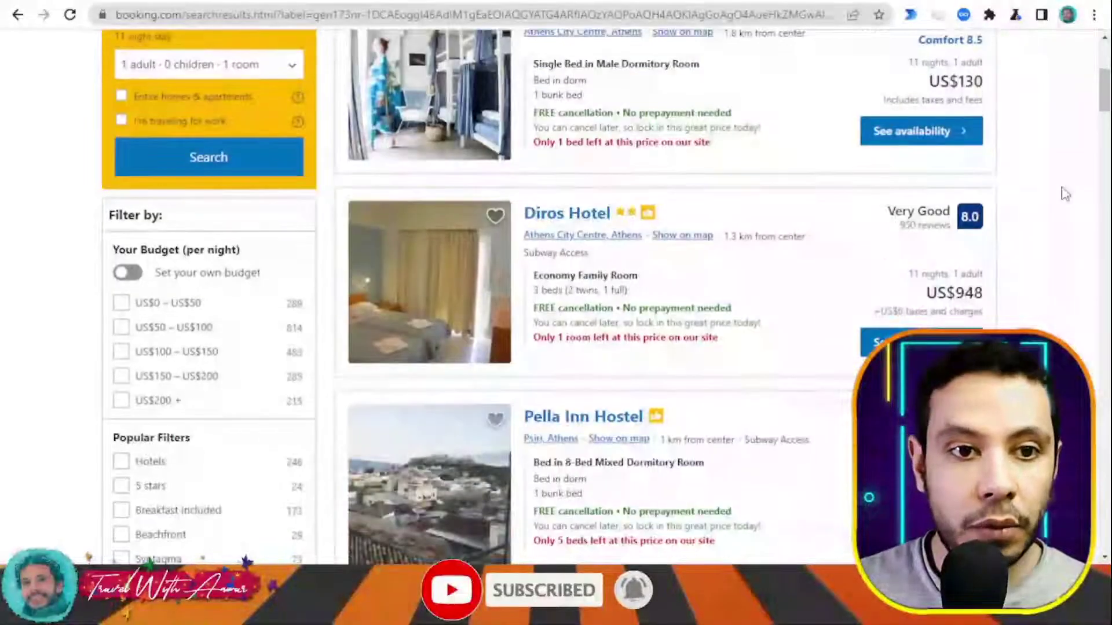
scroll(1065, 194, "up", 8)
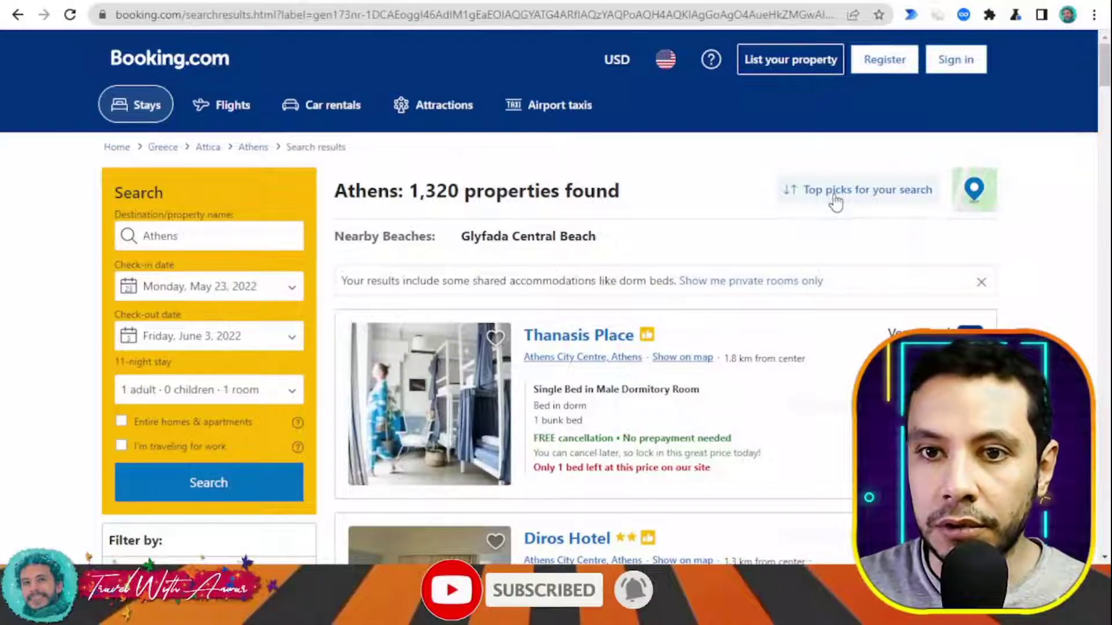
left_click(835, 201)
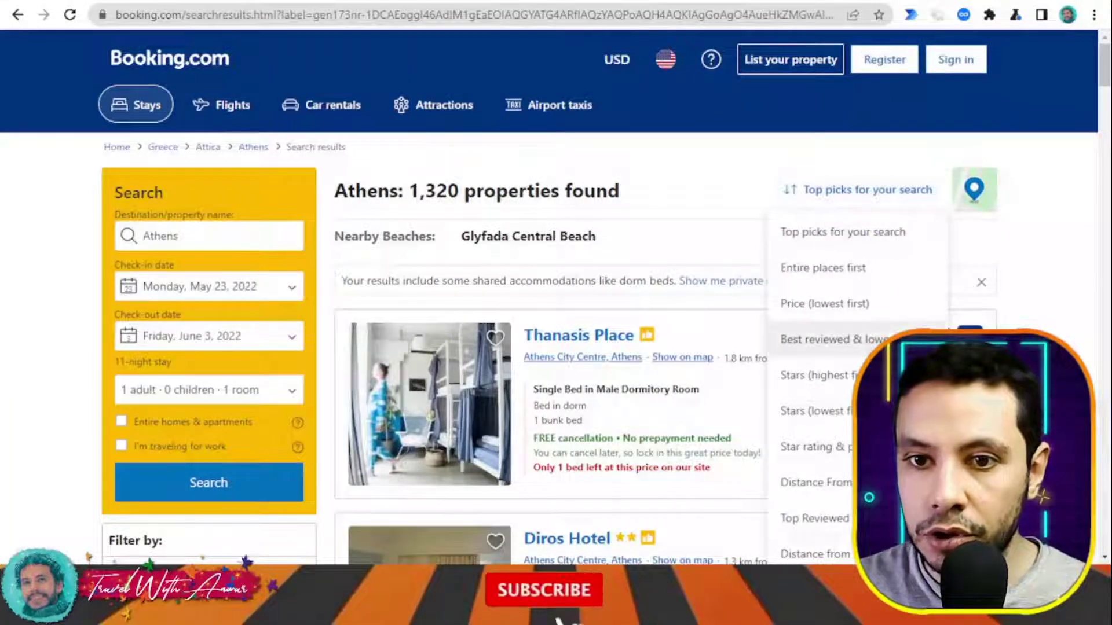
scroll(822, 336, "down", 2)
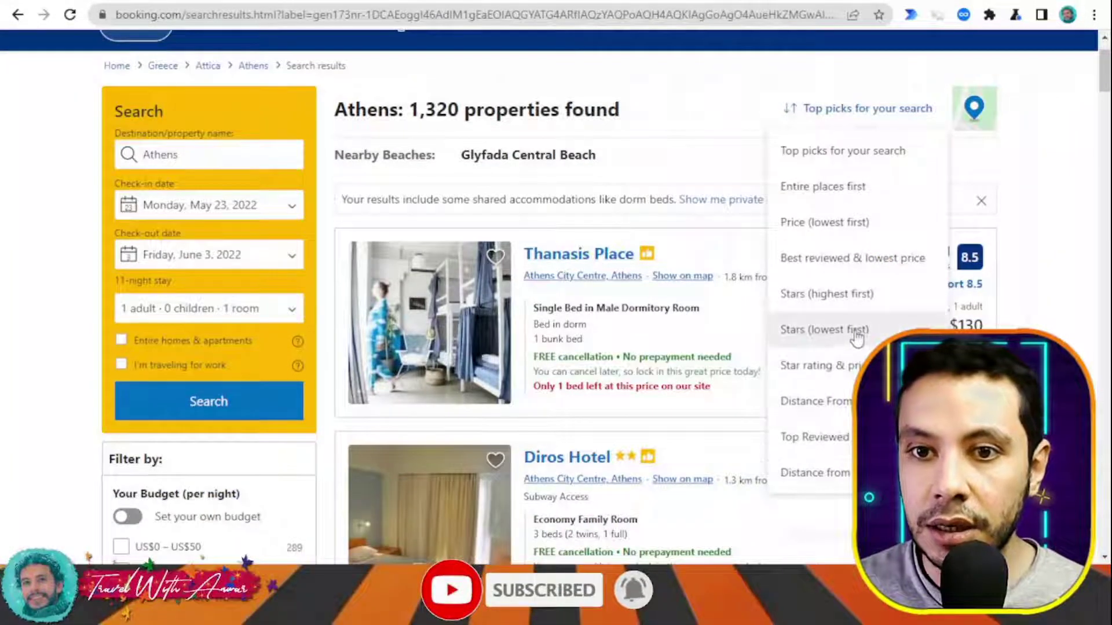
left_click(839, 226)
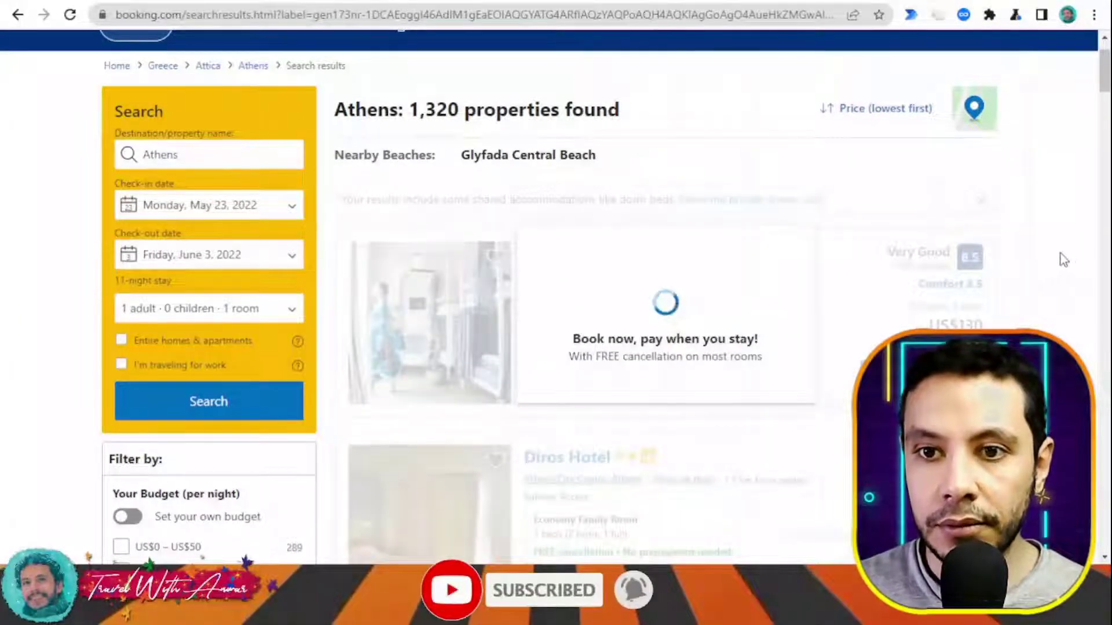
scroll(1073, 260, "up", 1)
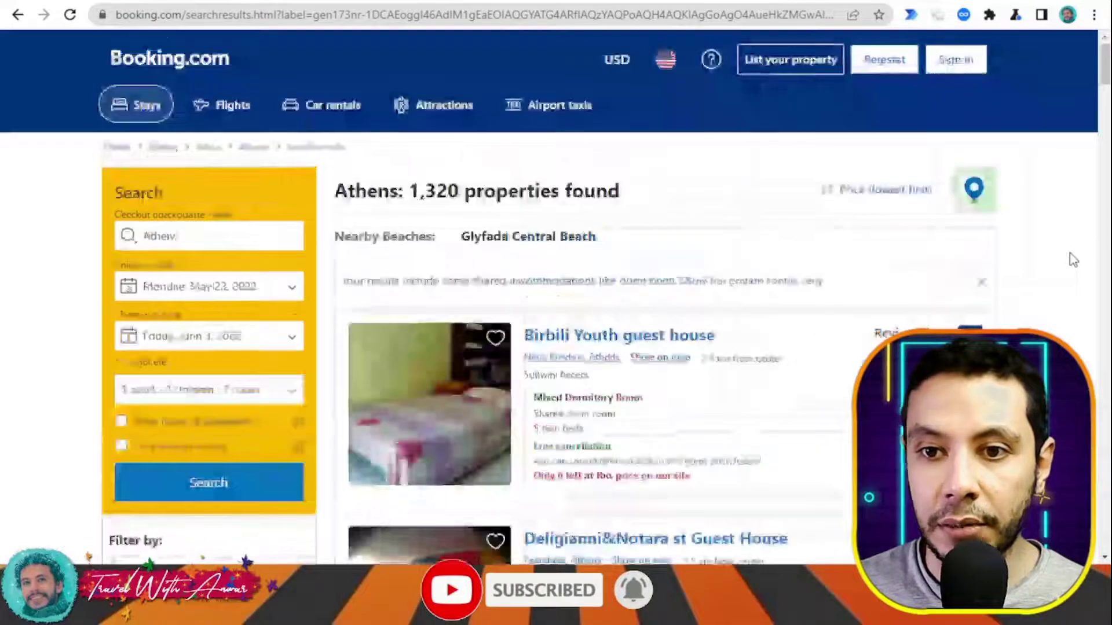
scroll(1072, 260, "down", 1)
scroll(1072, 260, "down", 1)
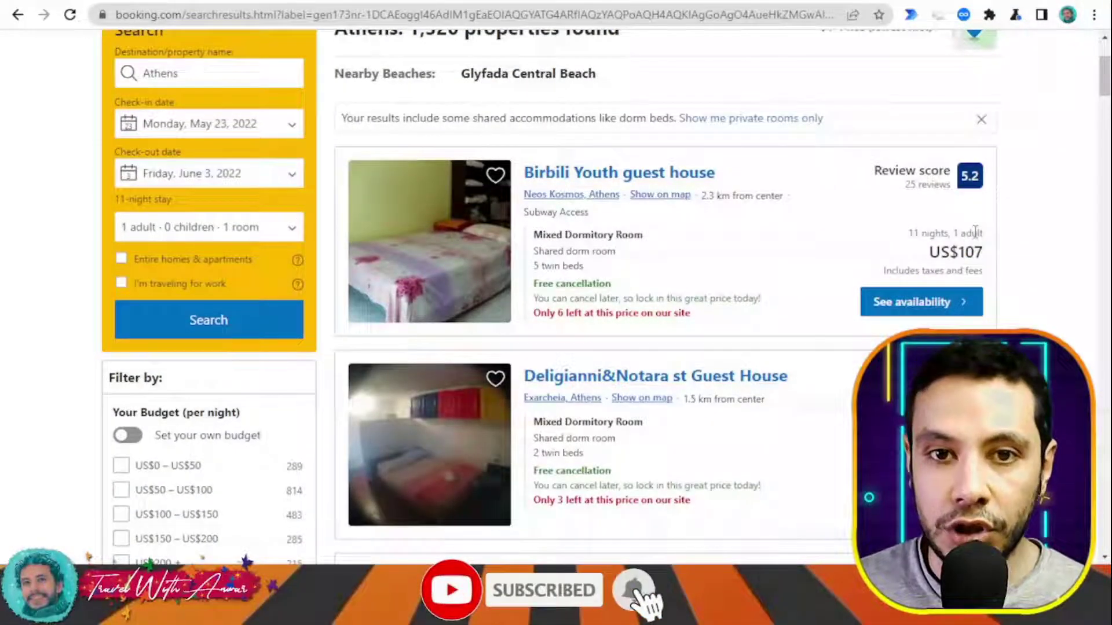
scroll(986, 246, "down", 1)
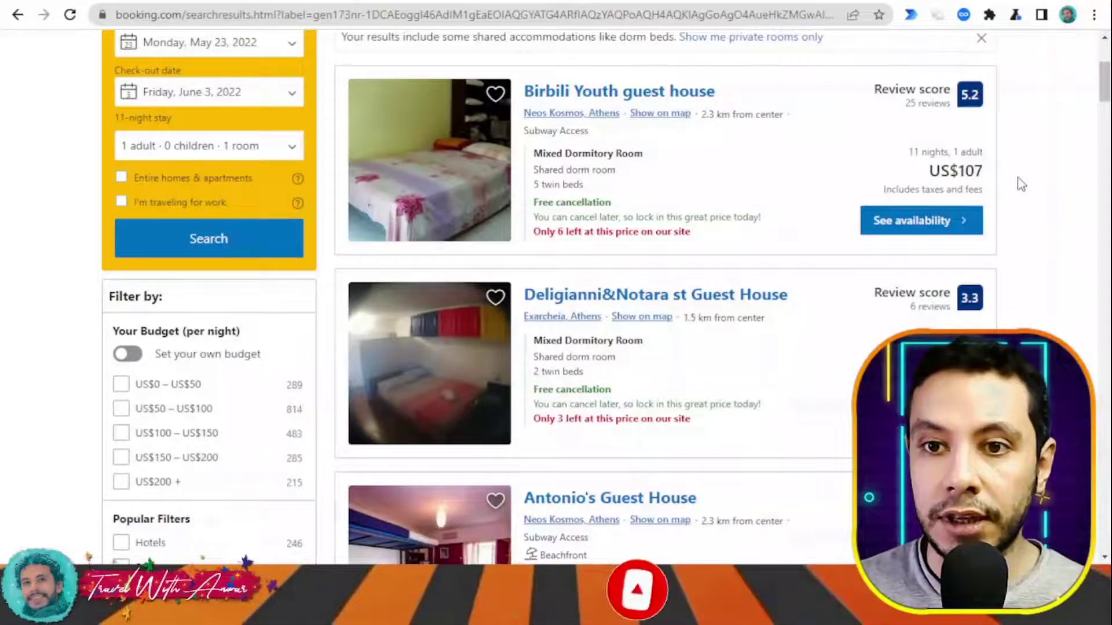
scroll(1017, 182, "down", 2)
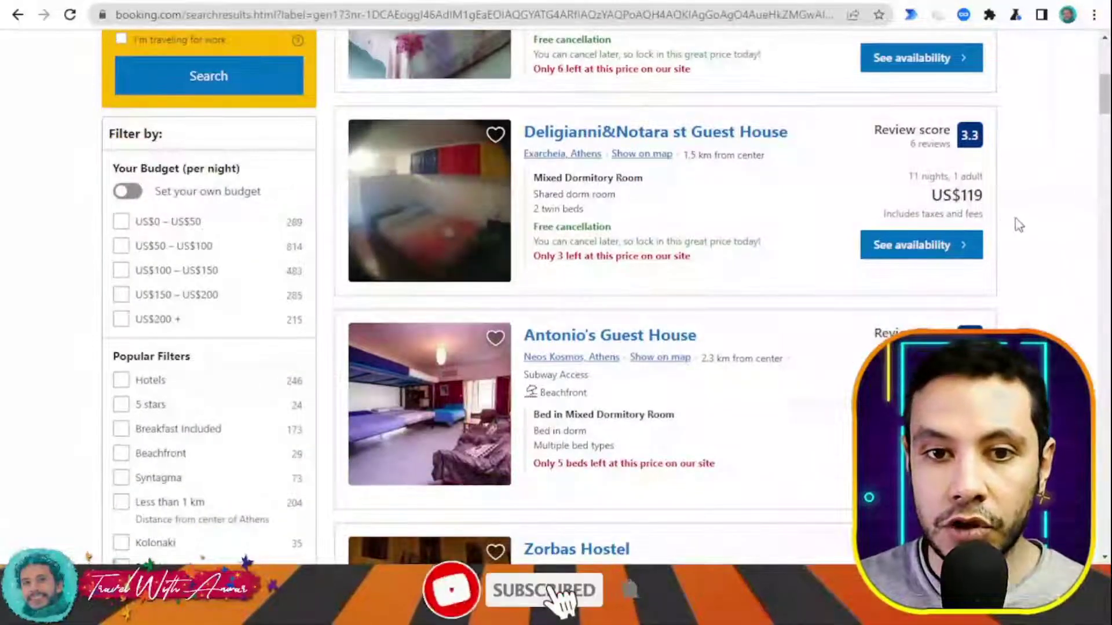
scroll(1015, 224, "down", 3)
scroll(1003, 278, "down", 1)
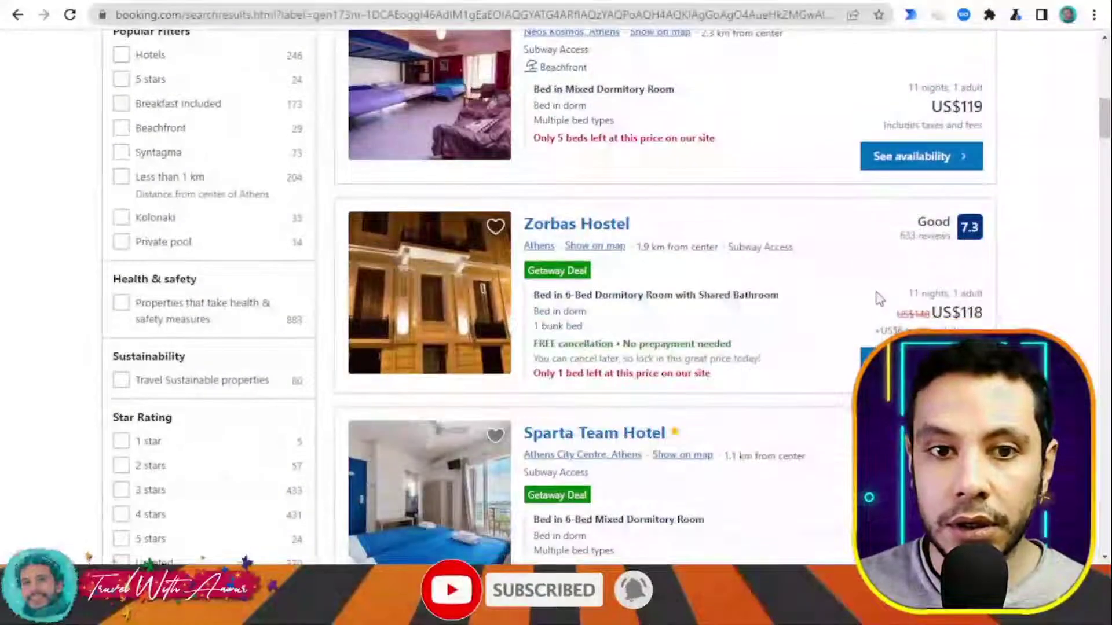
scroll(901, 301, "down", 2)
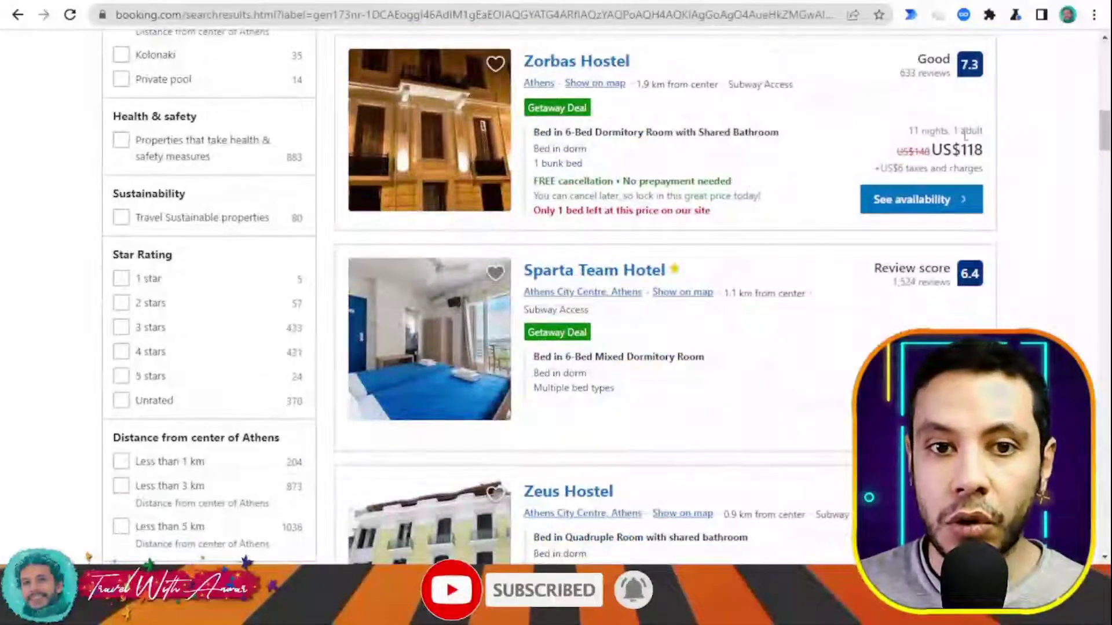
scroll(964, 133, "down", 3)
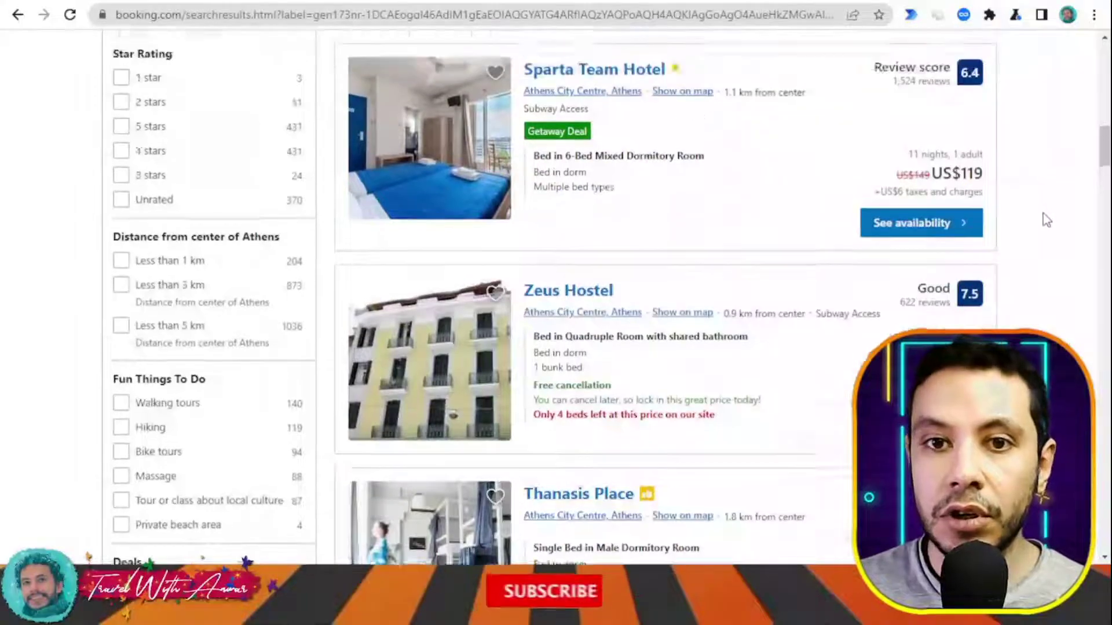
scroll(1043, 214, "up", 2)
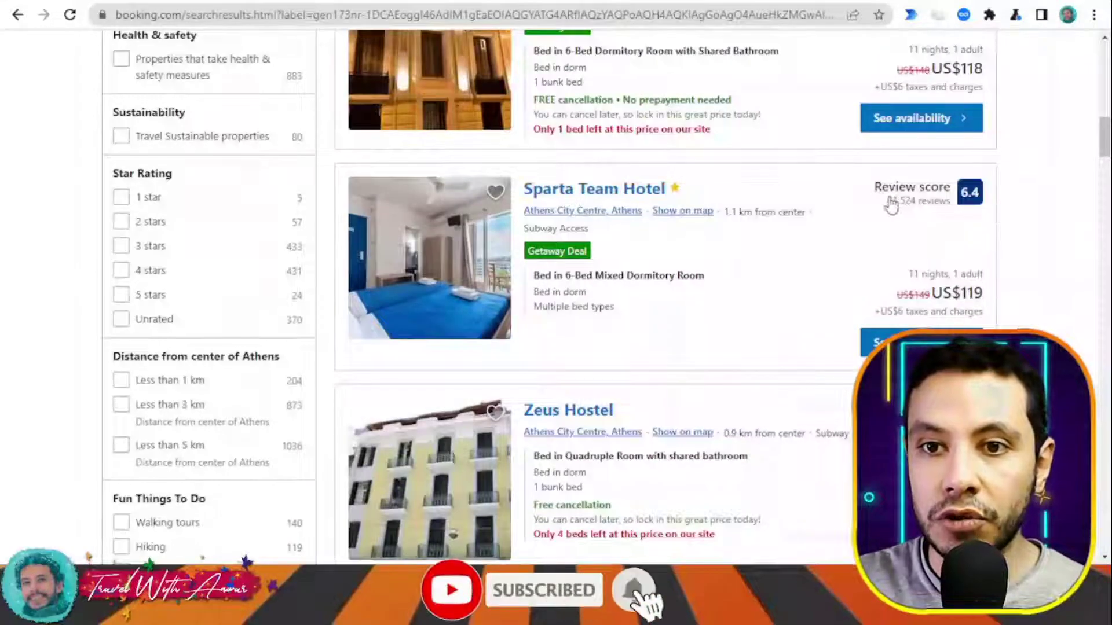
scroll(926, 215, "up", 4)
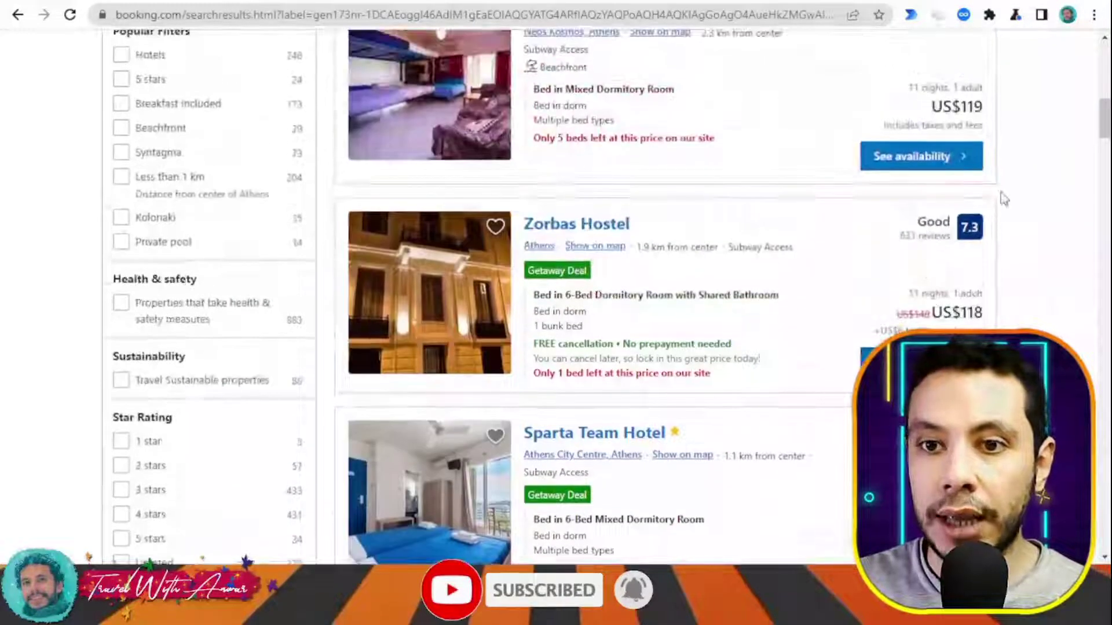
scroll(950, 235, "up", 4)
scroll(1018, 252, "up", 5)
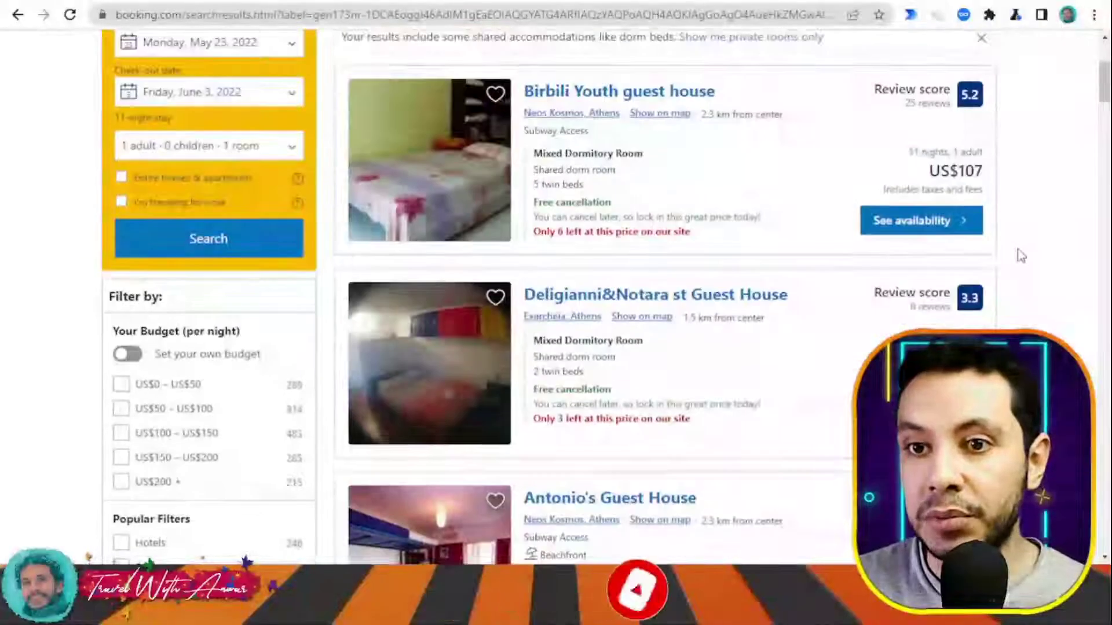
scroll(1022, 250, "up", 4)
scroll(1017, 248, "down", 19)
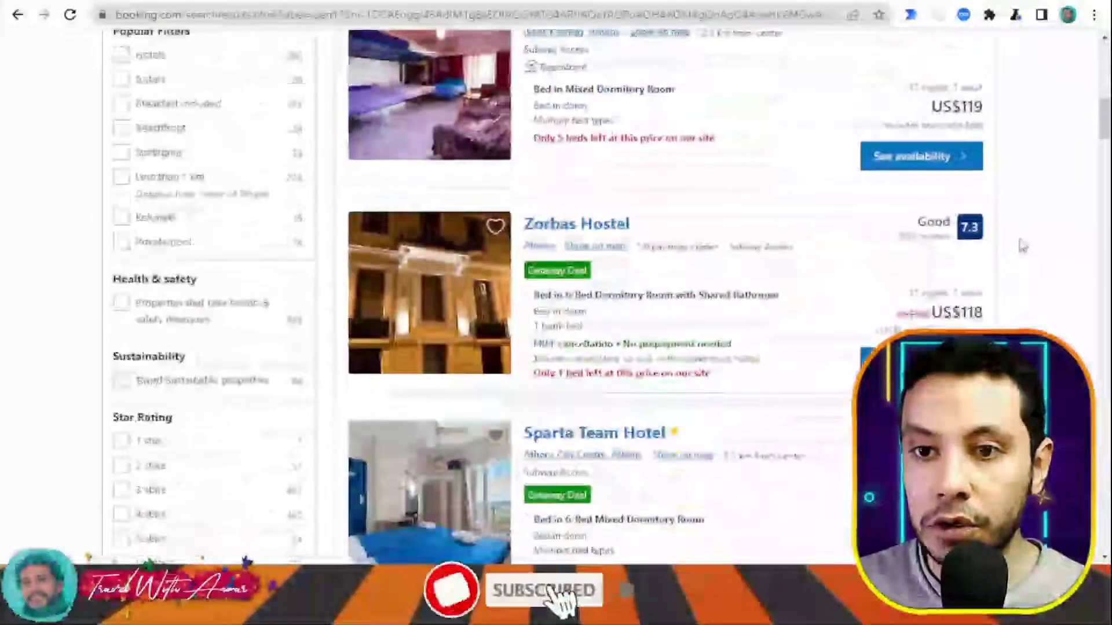
scroll(1017, 241, "down", 6)
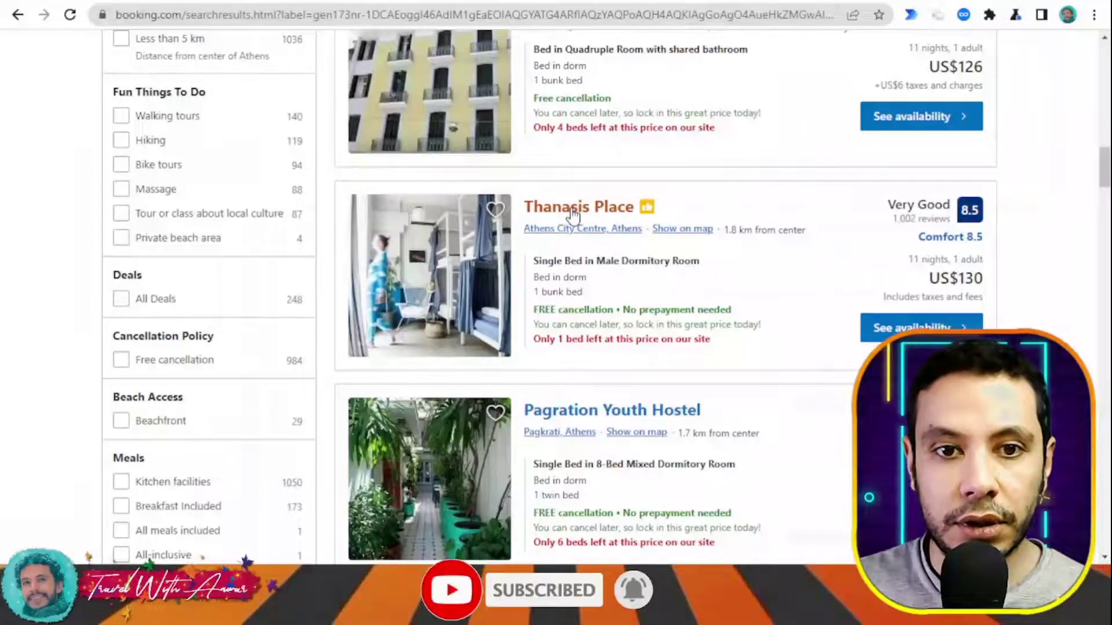
scroll(547, 132, "down", 1)
- Open the Thanasis Place page and scroll to its availability table with the US$130 dorm bed
left_click(569, 130)
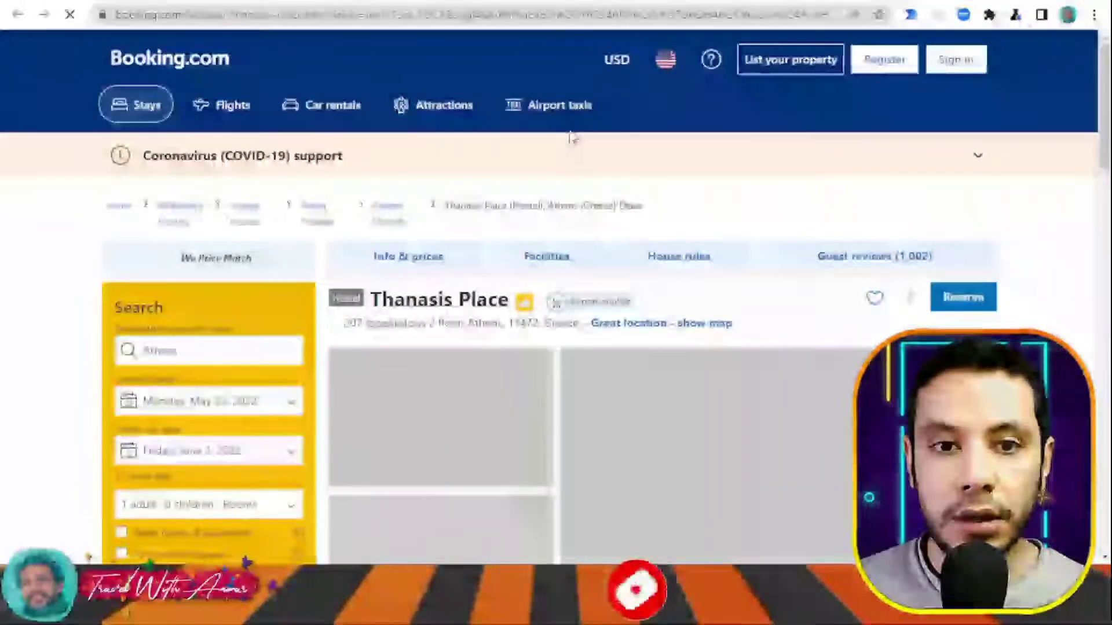
scroll(1052, 212, "down", 3)
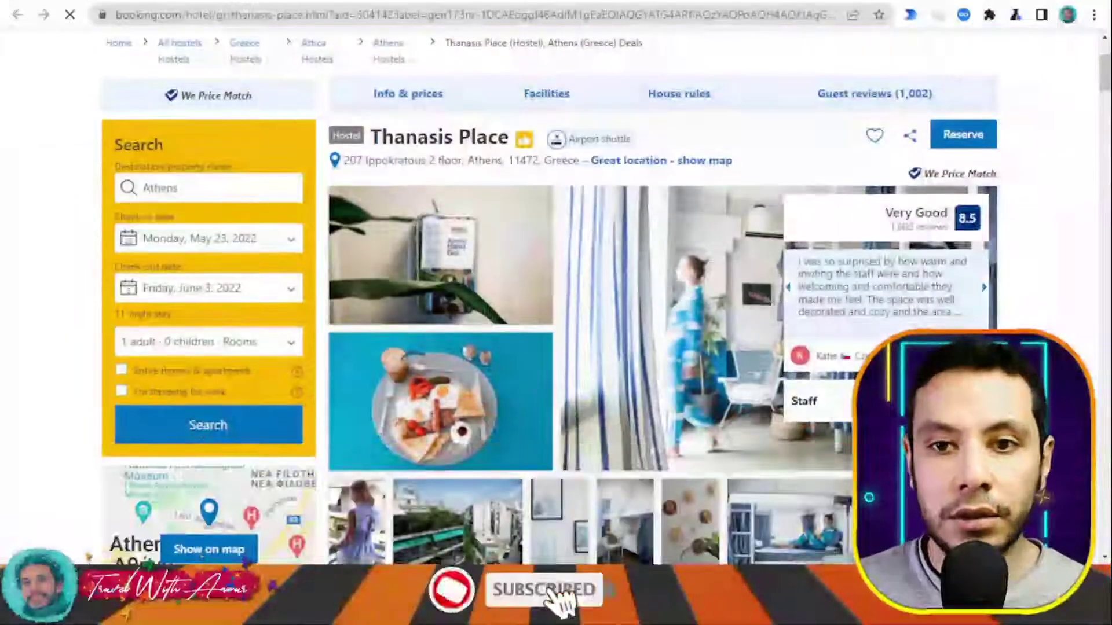
scroll(507, 204, "down", 3)
scroll(706, 200, "up", 3)
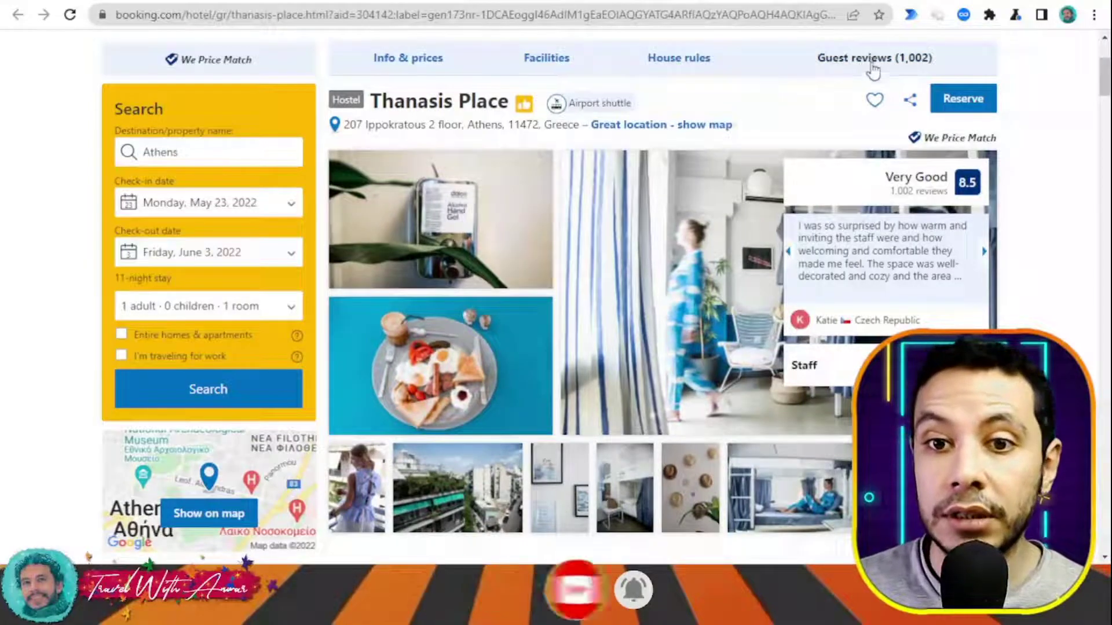
scroll(1033, 119, "down", 5)
scroll(1042, 127, "down", 8)
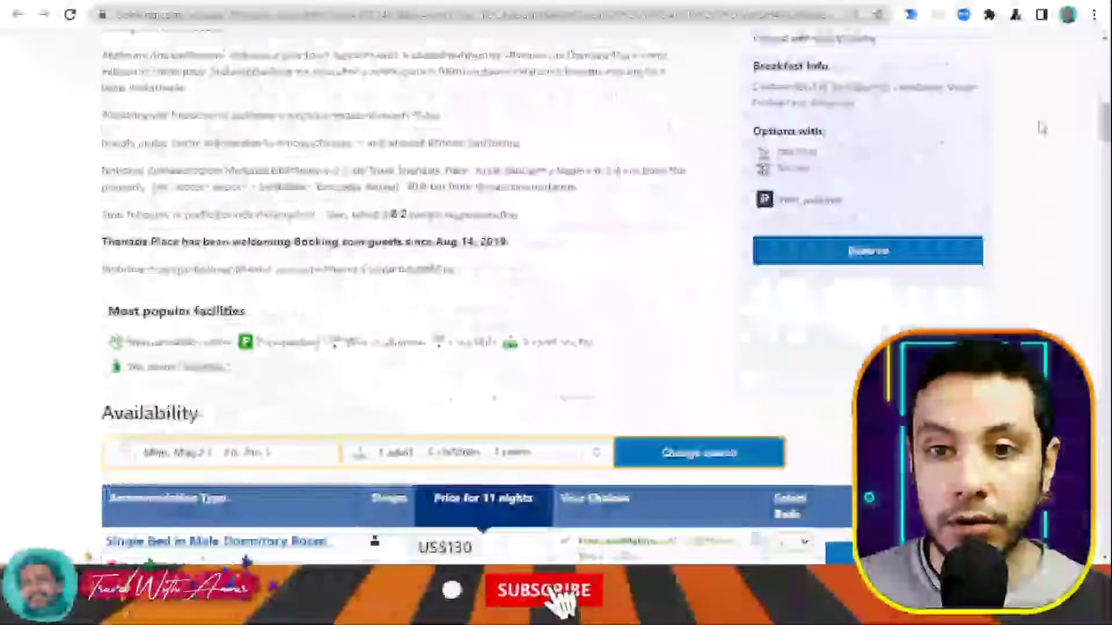
scroll(1042, 127, "down", 4)
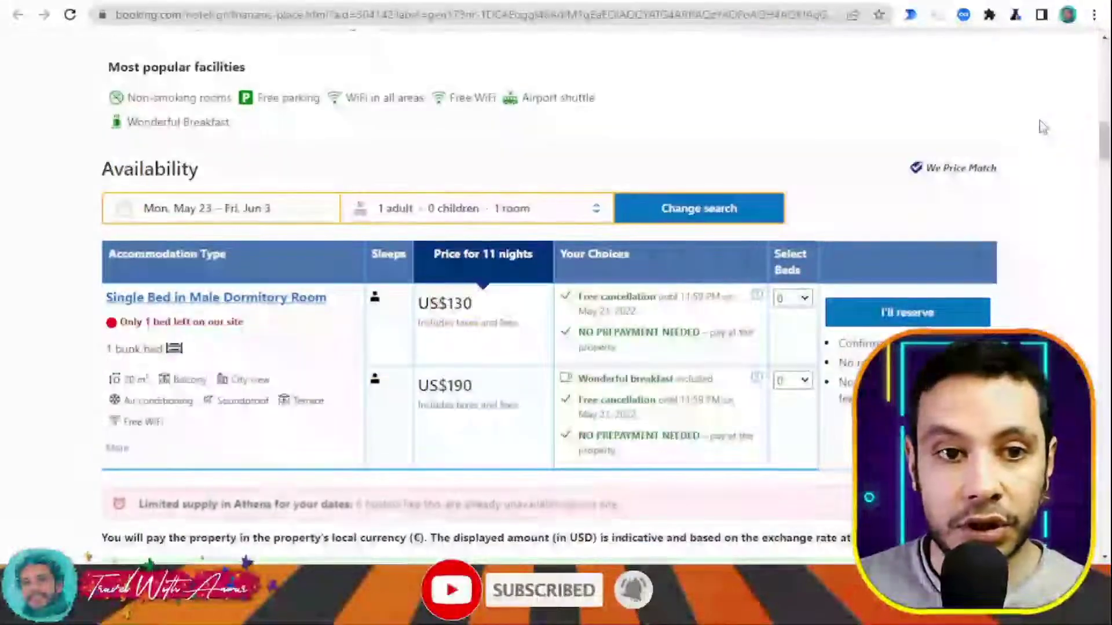
scroll(1040, 124, "down", 3)
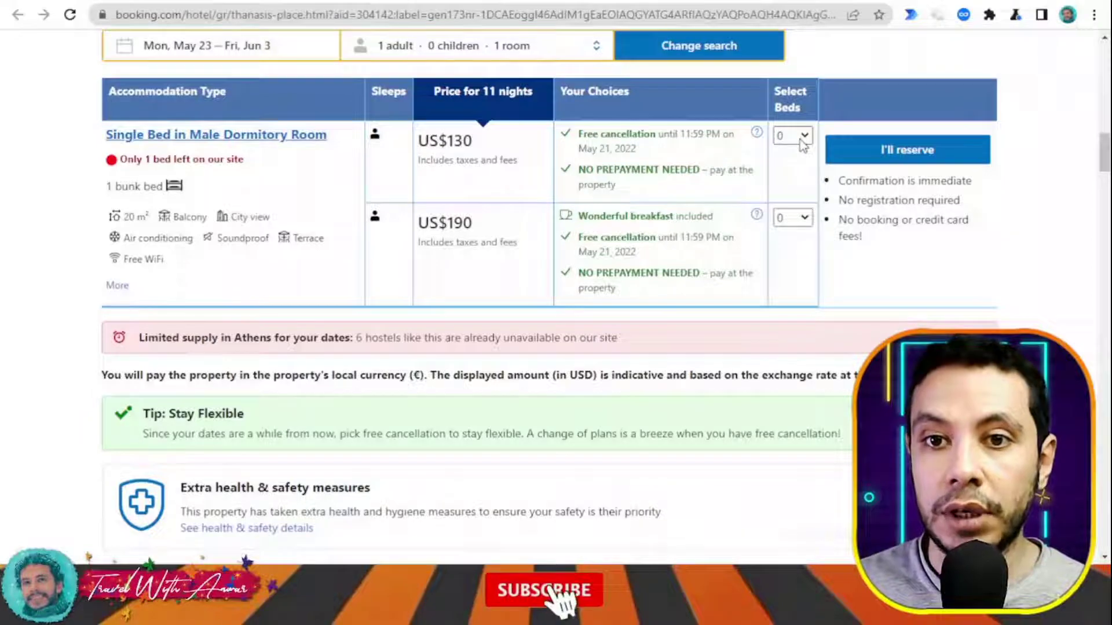
- Select 1 bed in the Single Bed in Male Dormitory Room at US$130 and reserve it
left_click(801, 172)
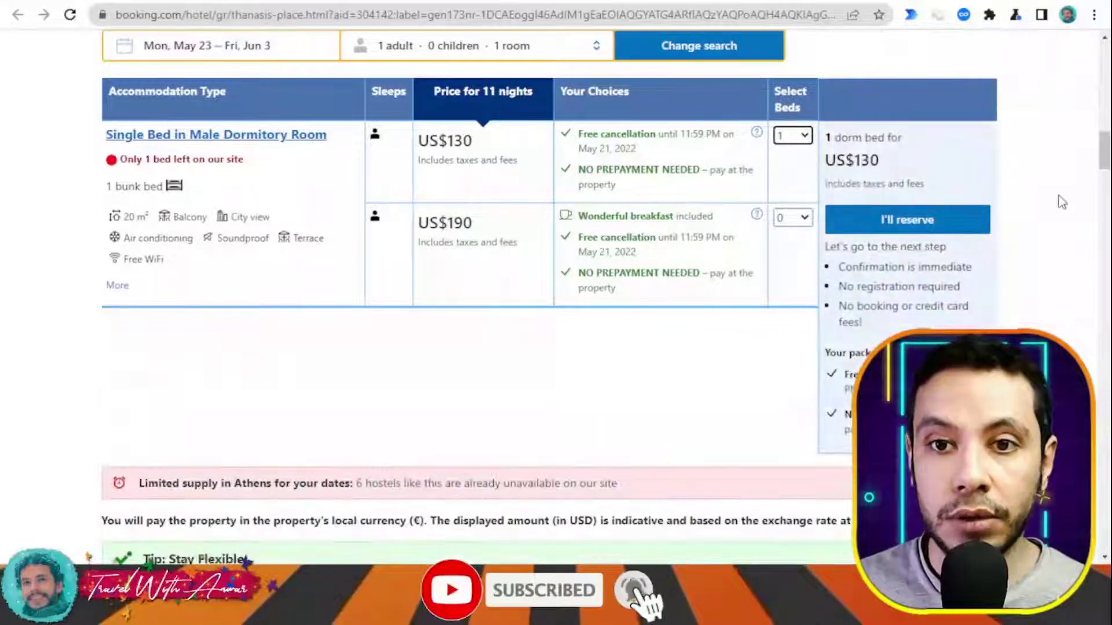
scroll(1019, 197, "down", 1)
scroll(199, 173, "up", 1)
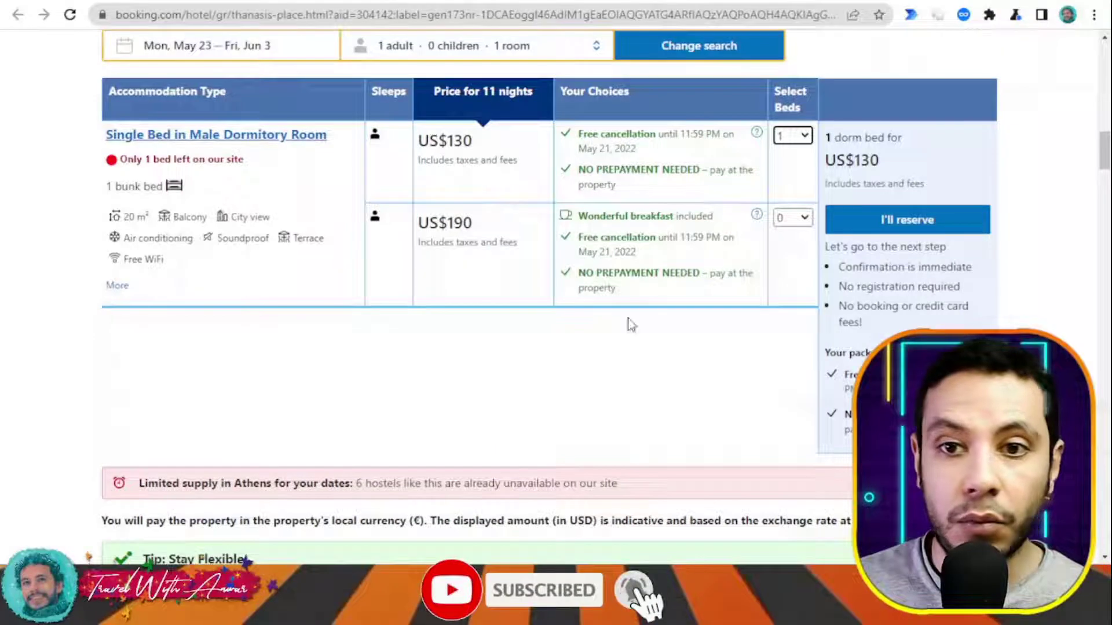
scroll(1015, 232, "down", 3)
scroll(1015, 238, "up", 3)
mouse_move(927, 226)
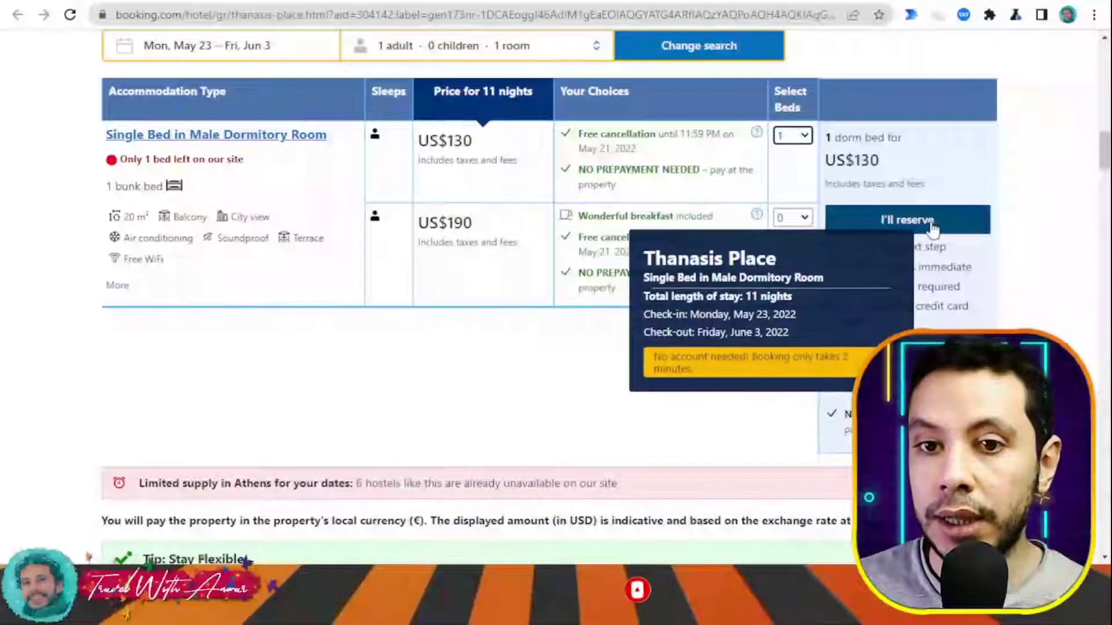
left_click(929, 223)
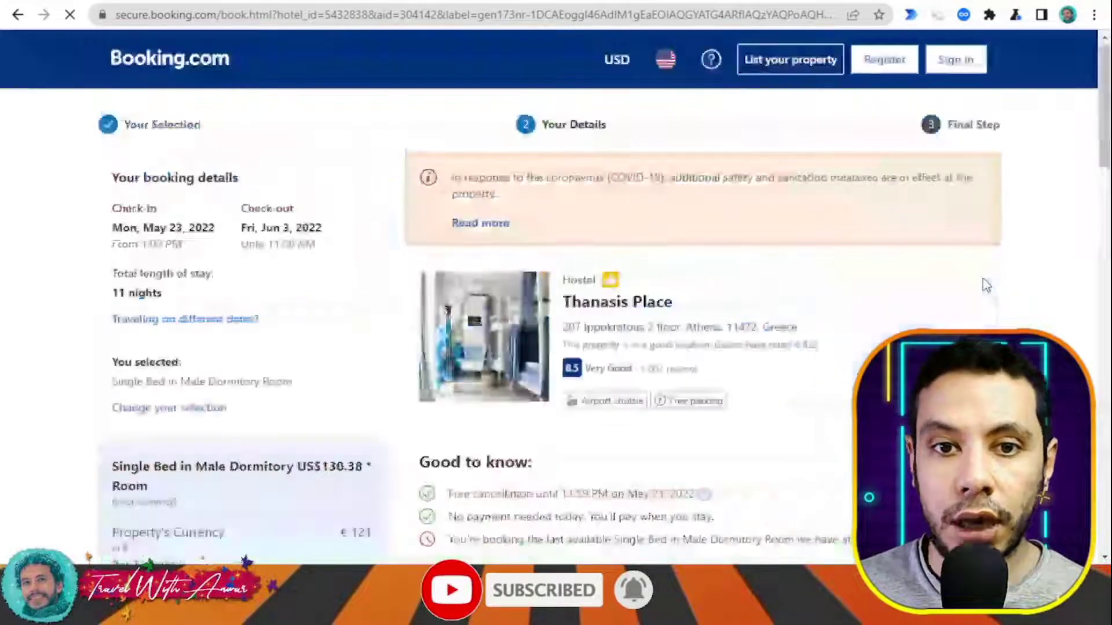
- Scroll through the Your Details page for the 11-night dorm bed and back to the top
scroll(930, 269, "down", 3)
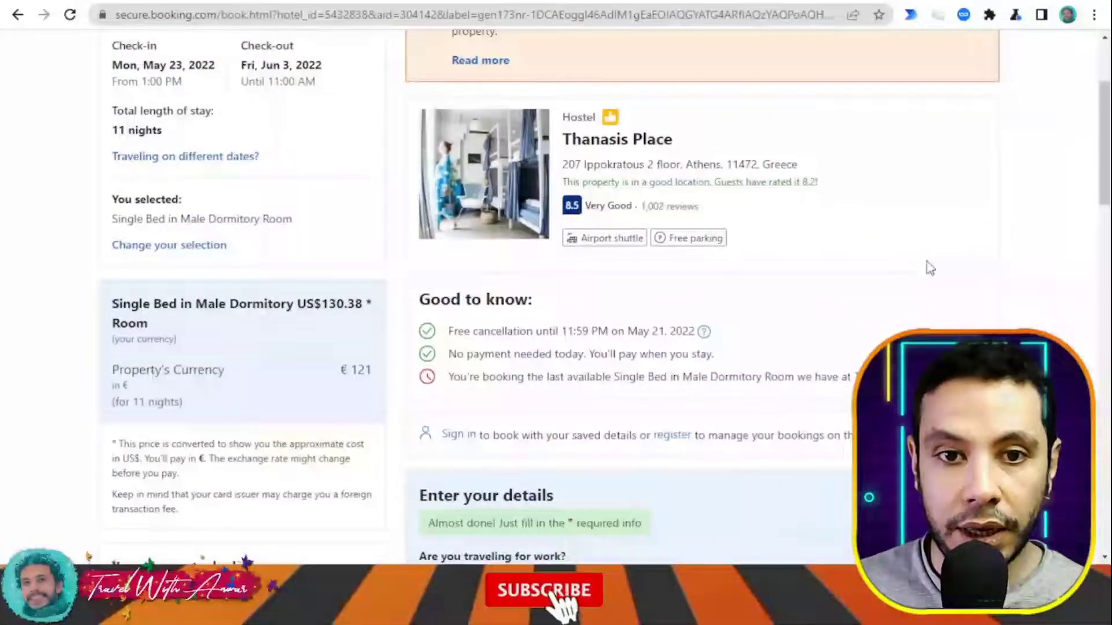
scroll(929, 267, "down", 1)
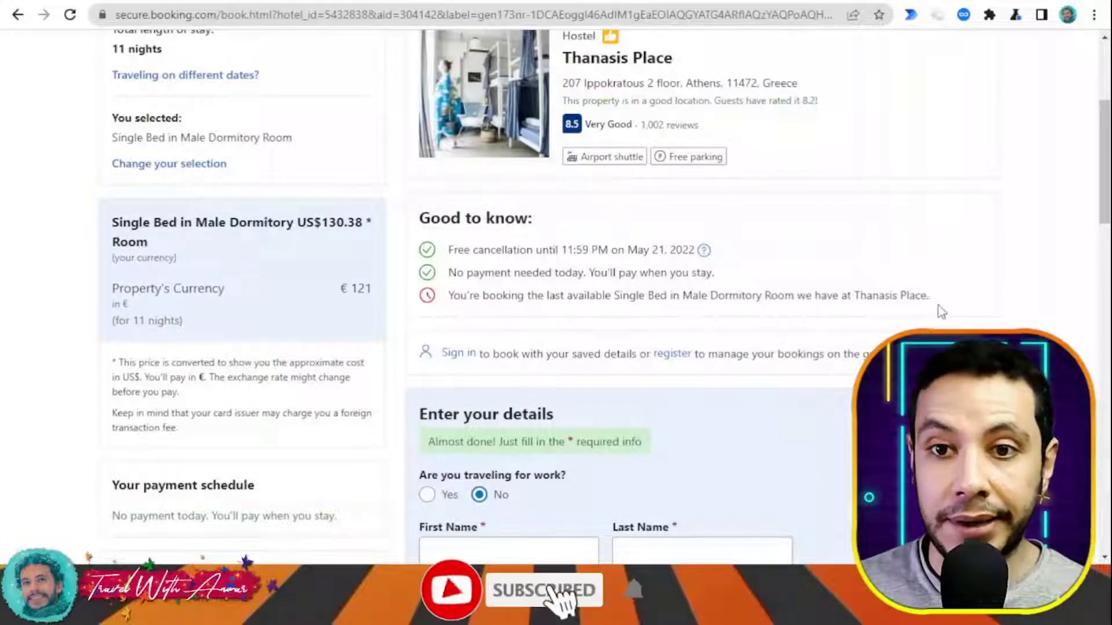
scroll(933, 310, "down", 3)
scroll(937, 313, "down", 3)
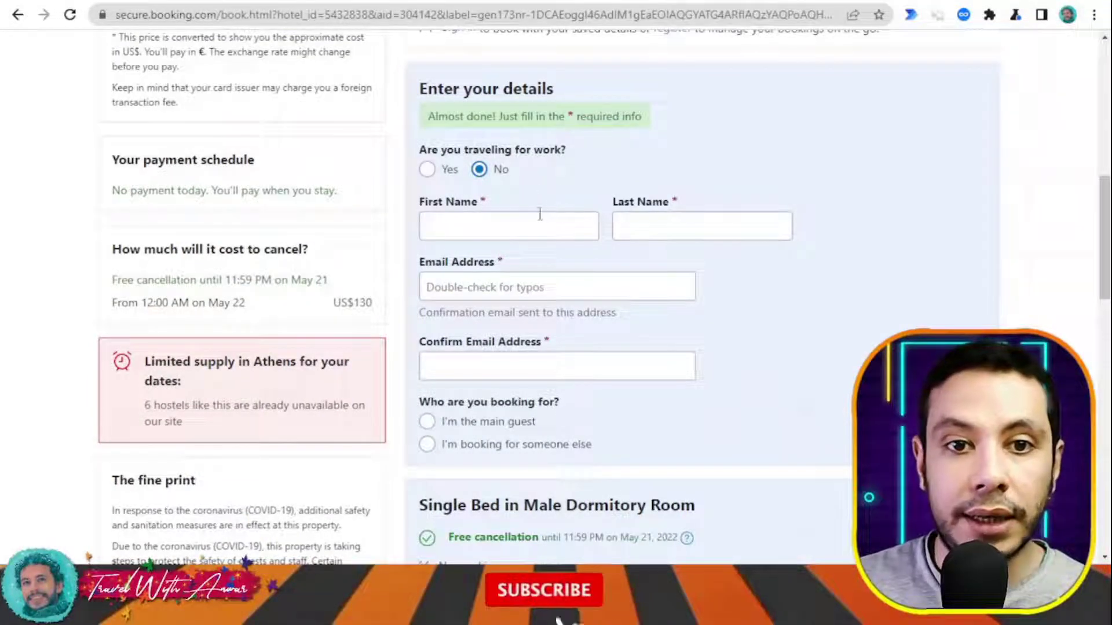
scroll(541, 219, "down", 2)
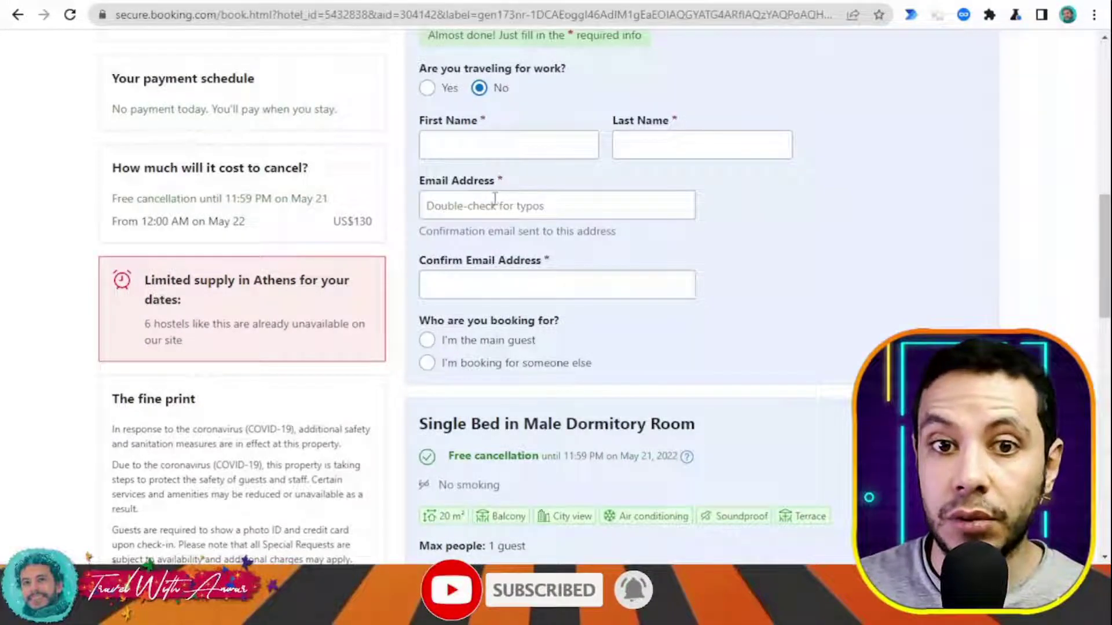
scroll(508, 272, "down", 6)
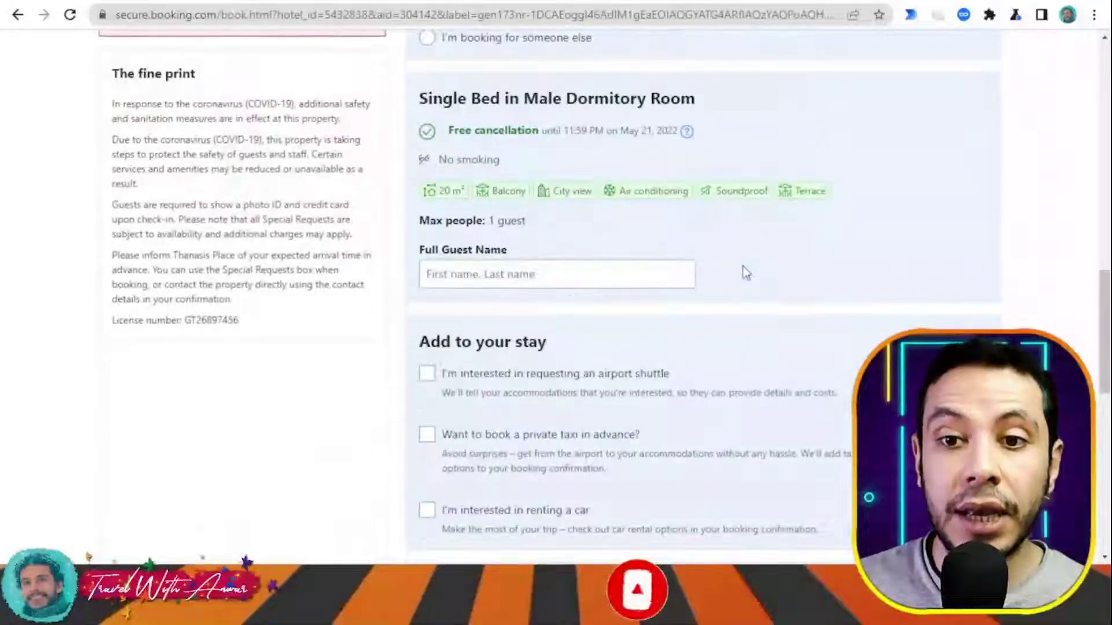
scroll(746, 272, "up", 10)
scroll(744, 272, "up", 8)
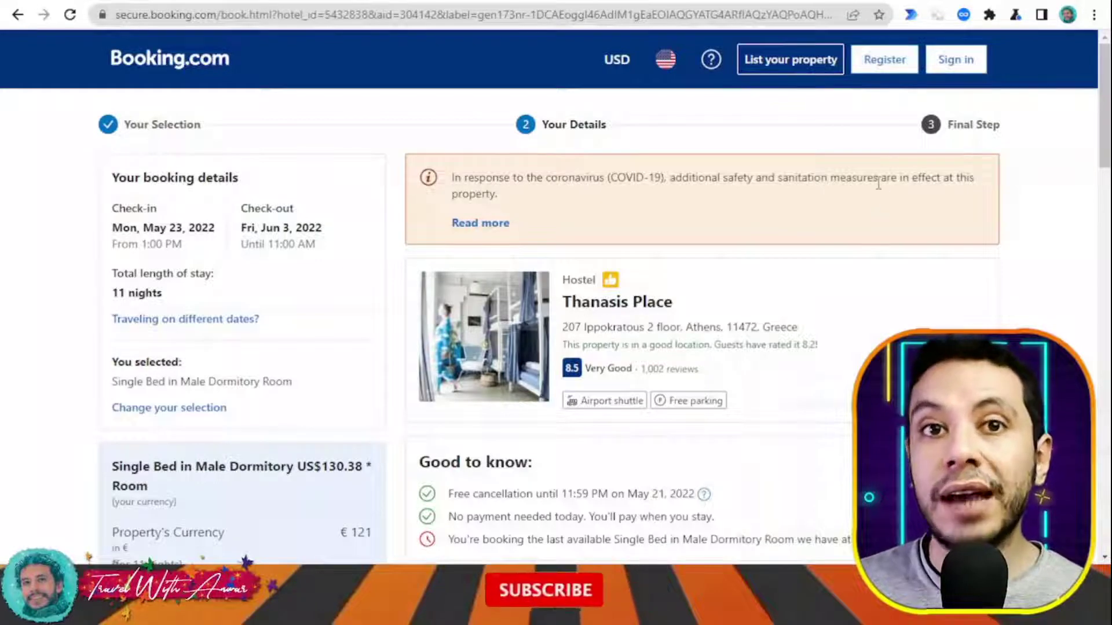
- Scroll past Add to your stay, Special requests and arrival time until 'It's almost yours!' appears
scroll(855, 312, "down", 15)
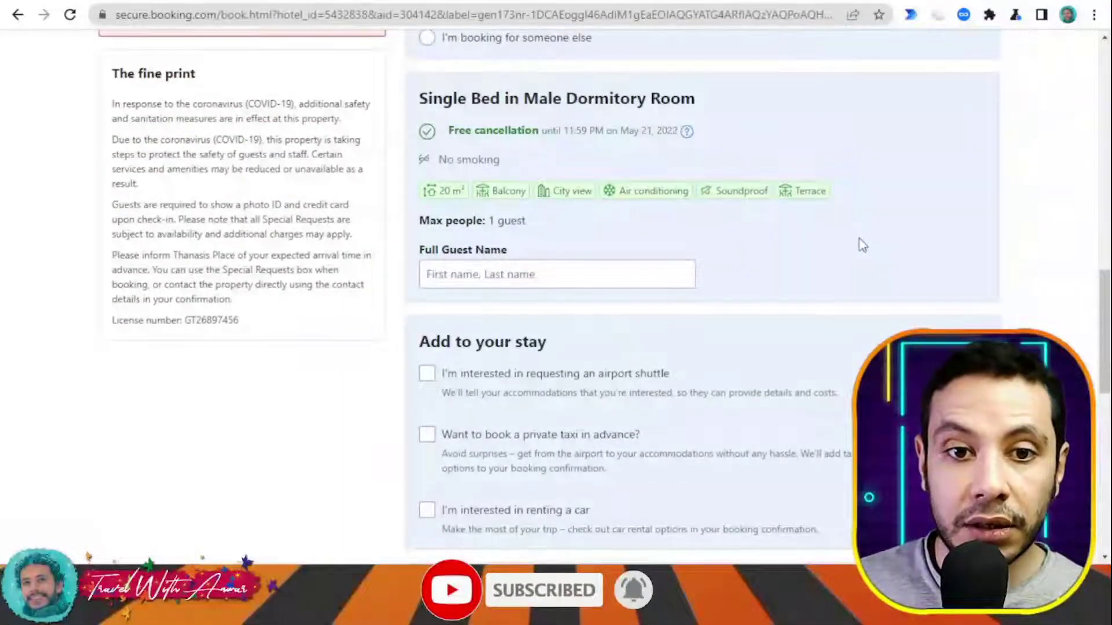
scroll(860, 244, "down", 3)
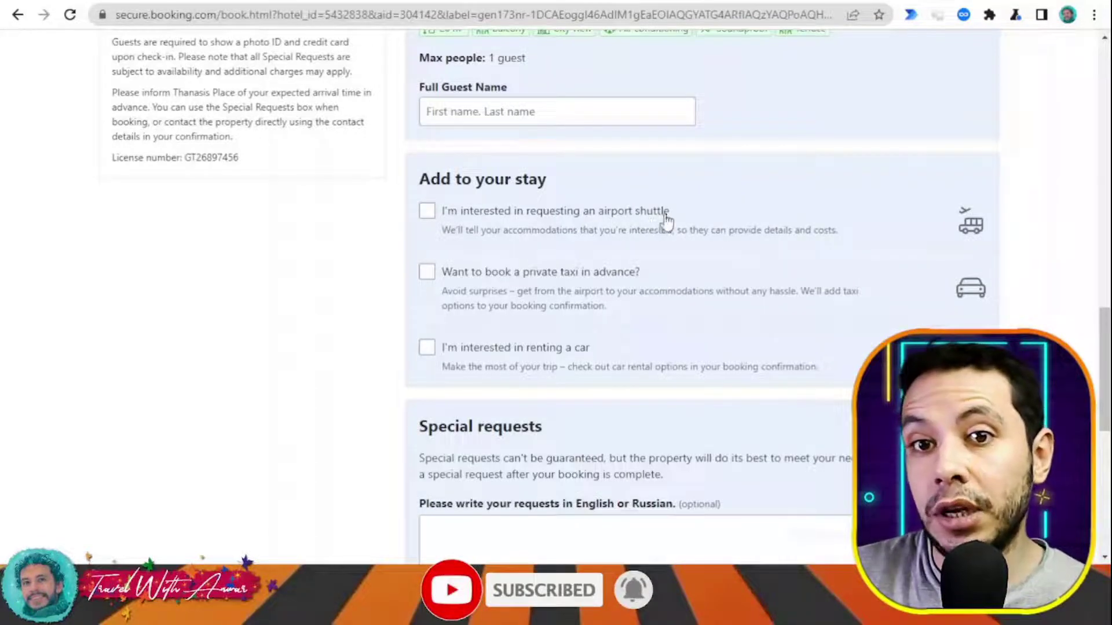
scroll(672, 219, "down", 7)
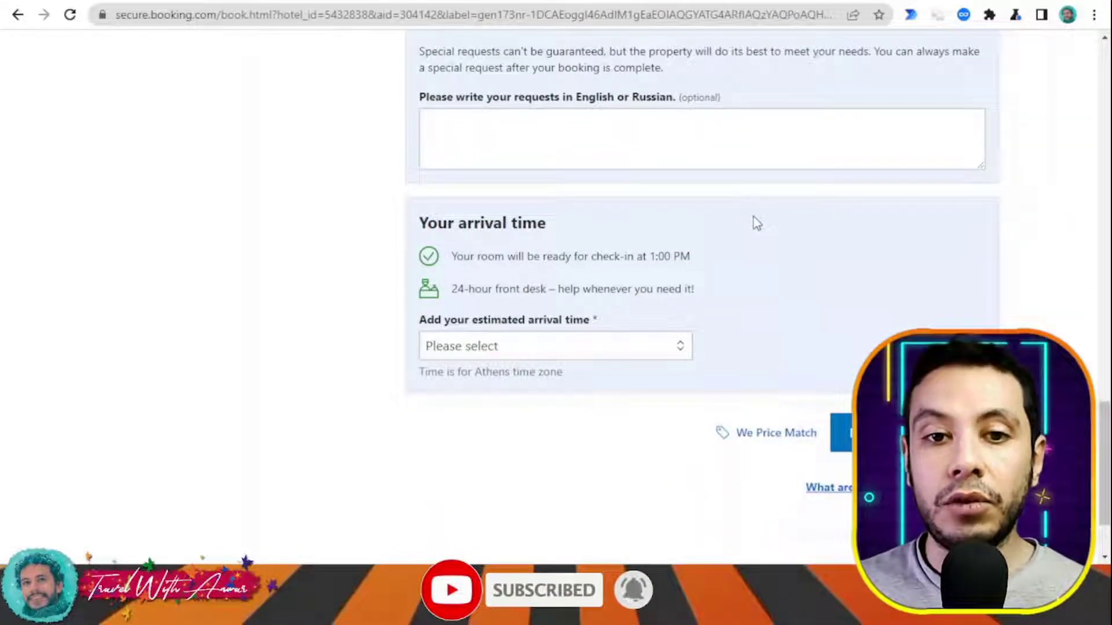
scroll(779, 229, "up", 20)
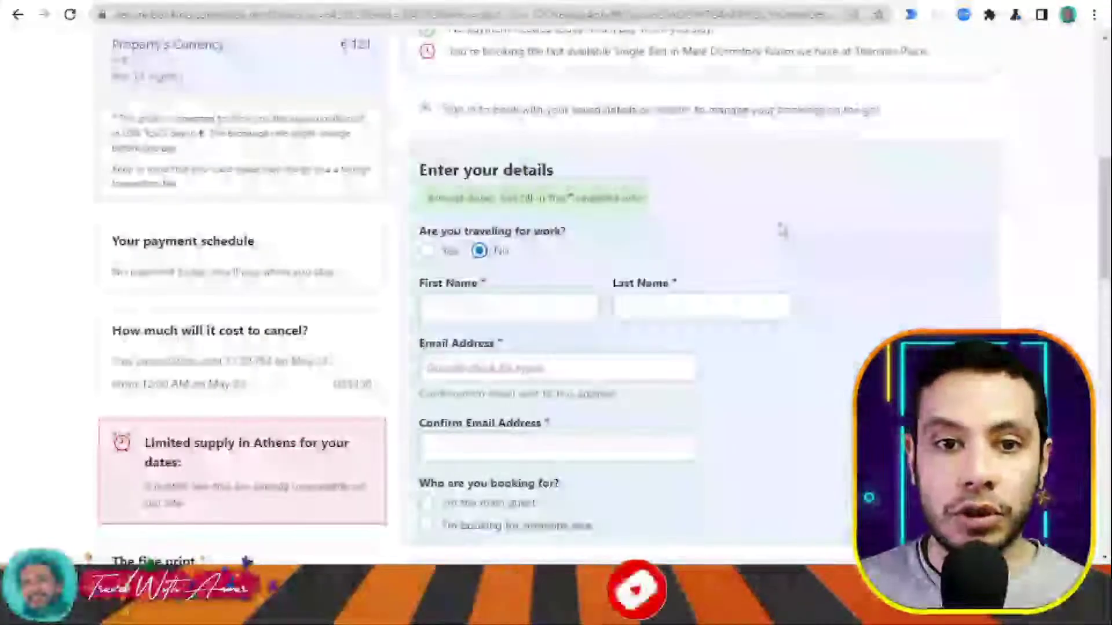
scroll(564, 143, "down", 4)
scroll(589, 281, "down", 12)
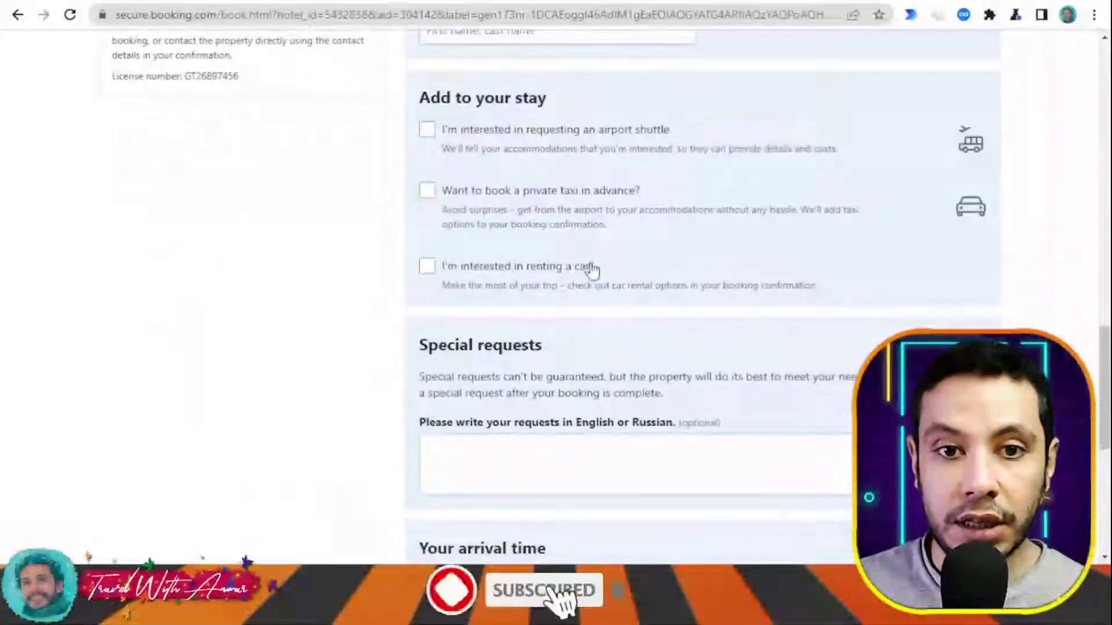
scroll(593, 267, "down", 5)
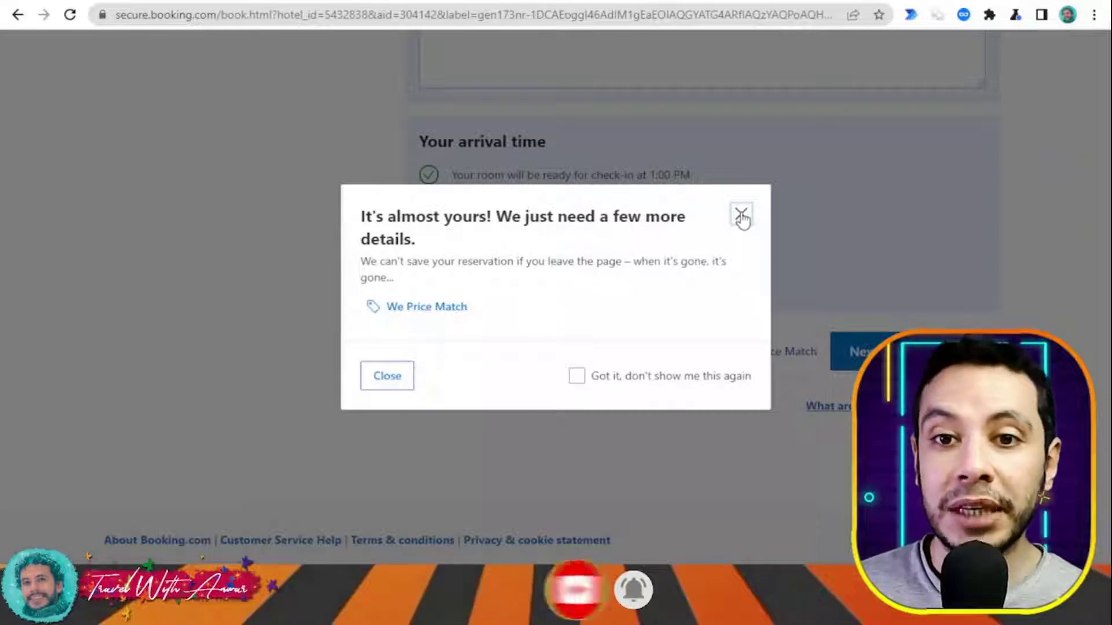
- Close the 'It's almost yours!' reservation reminder
left_click(741, 216)
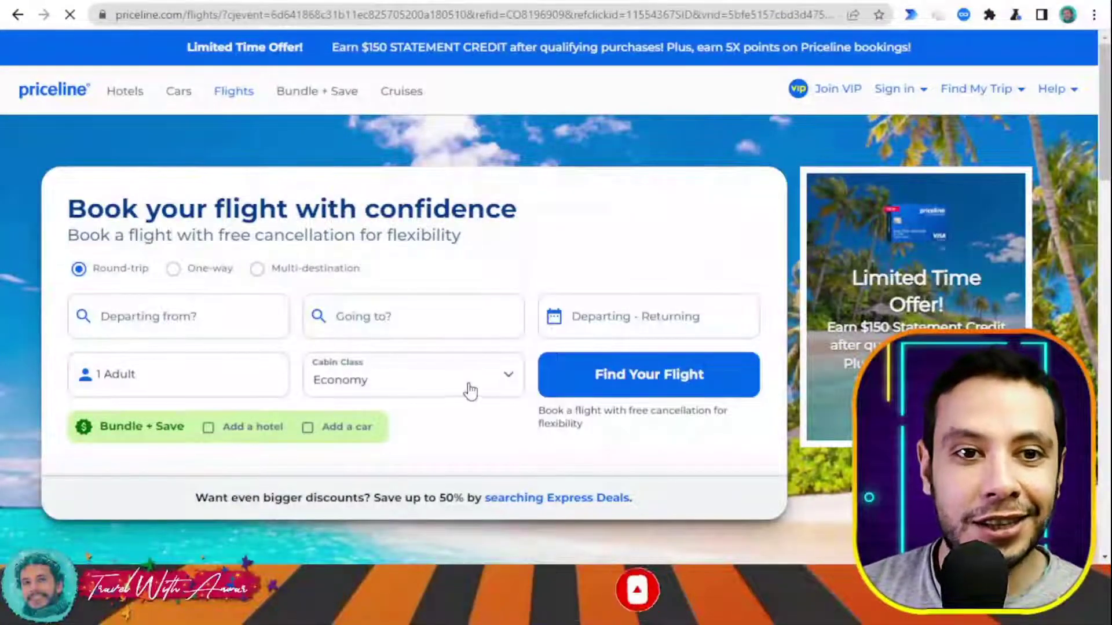
- Set departure to New Delhi (DEL) by typing delhi, and destination to Colombo (CMB)
scroll(462, 371, "down", 1)
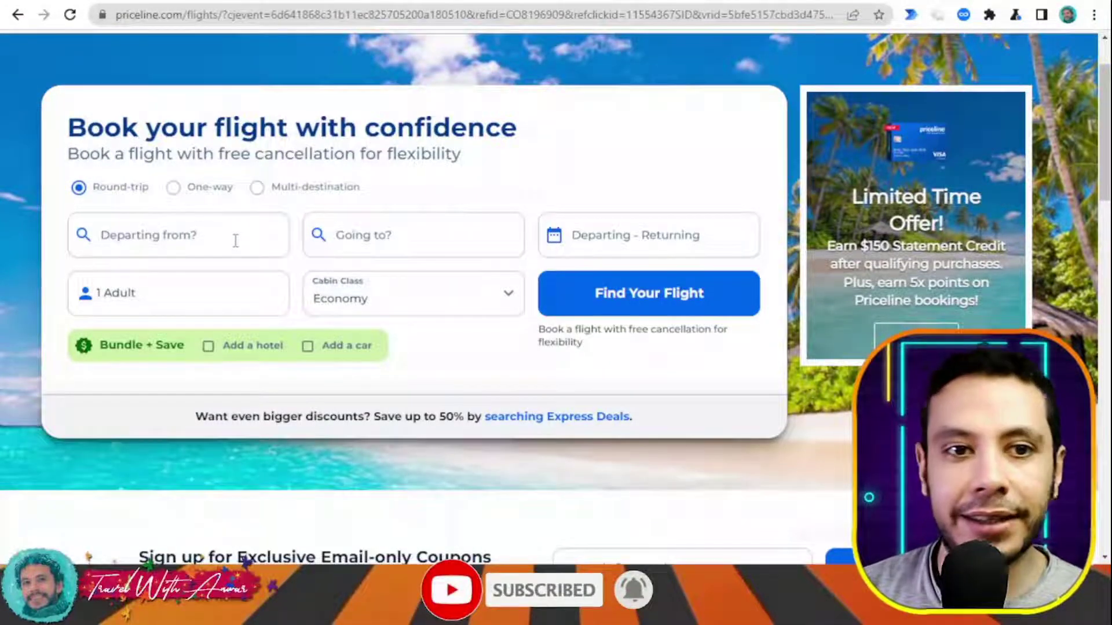
left_click(218, 234)
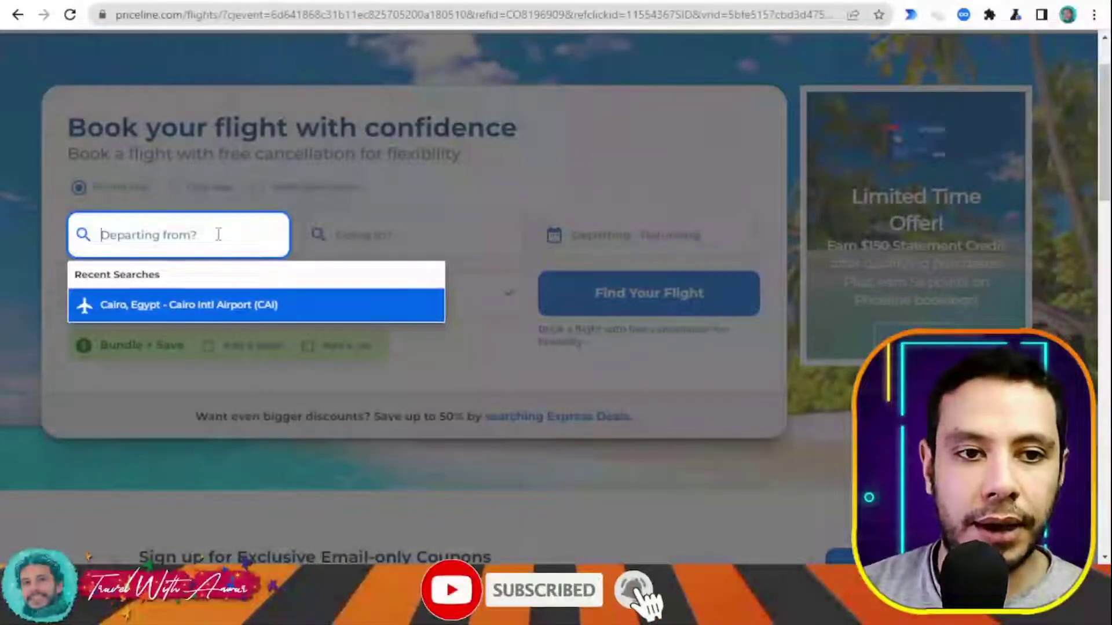
type("delhi")
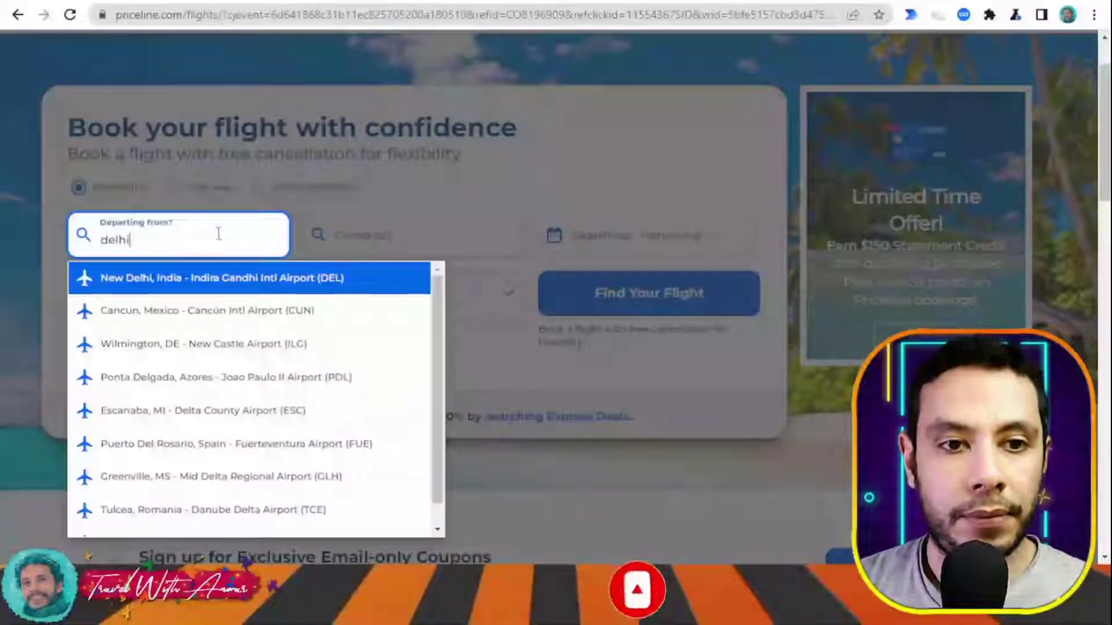
left_click(233, 284)
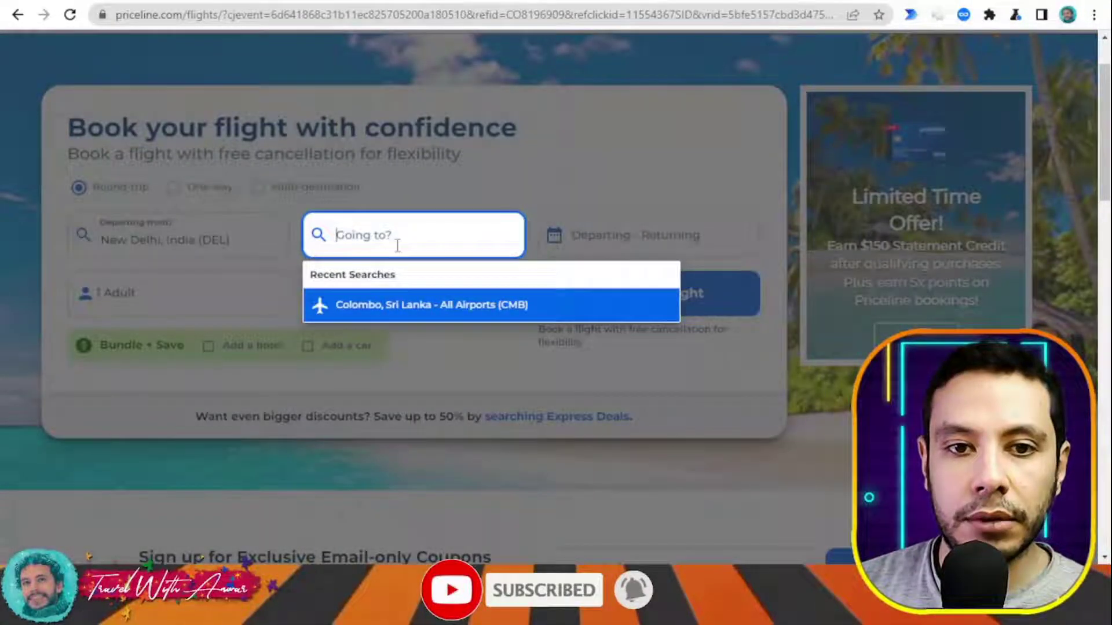
left_click(429, 306)
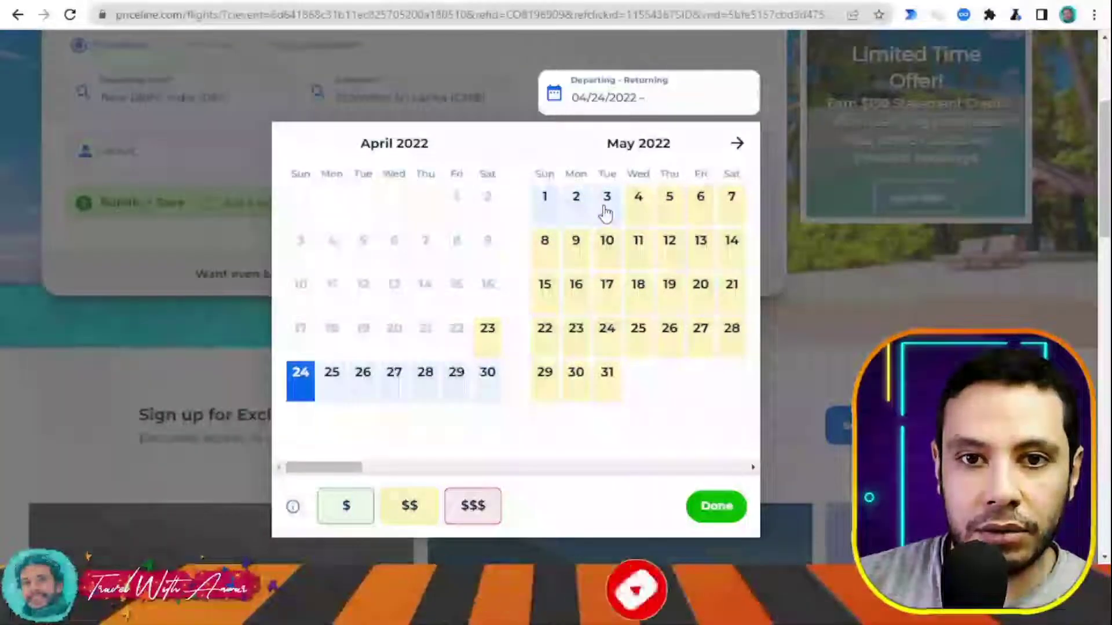
- Set April 24 departure and May 23 return, check daily prices, and search flights
left_click(605, 213)
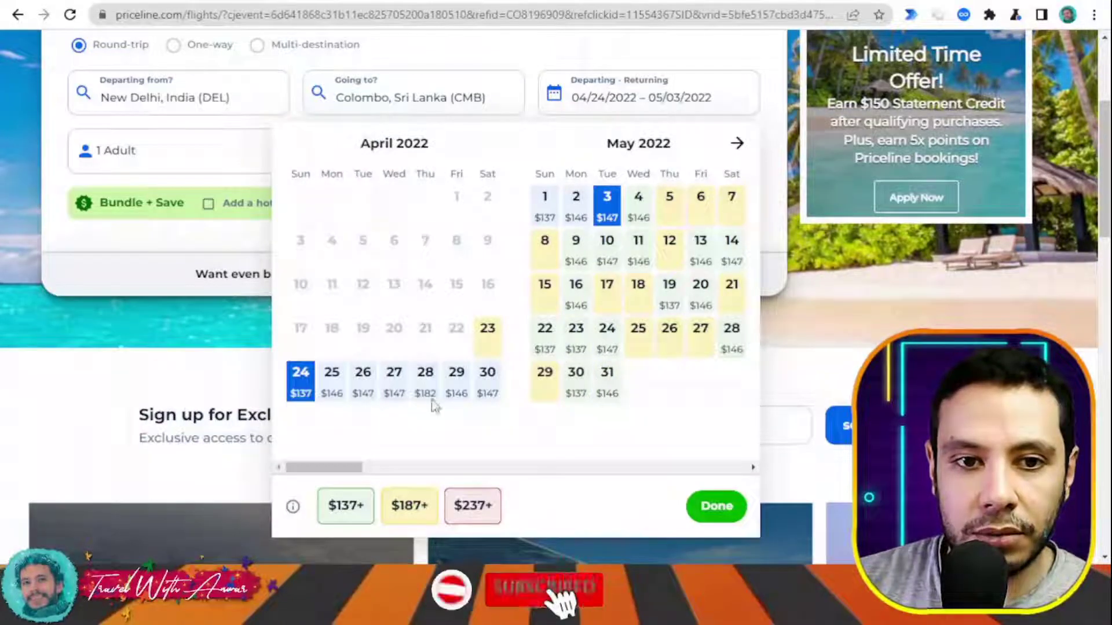
left_click(575, 346)
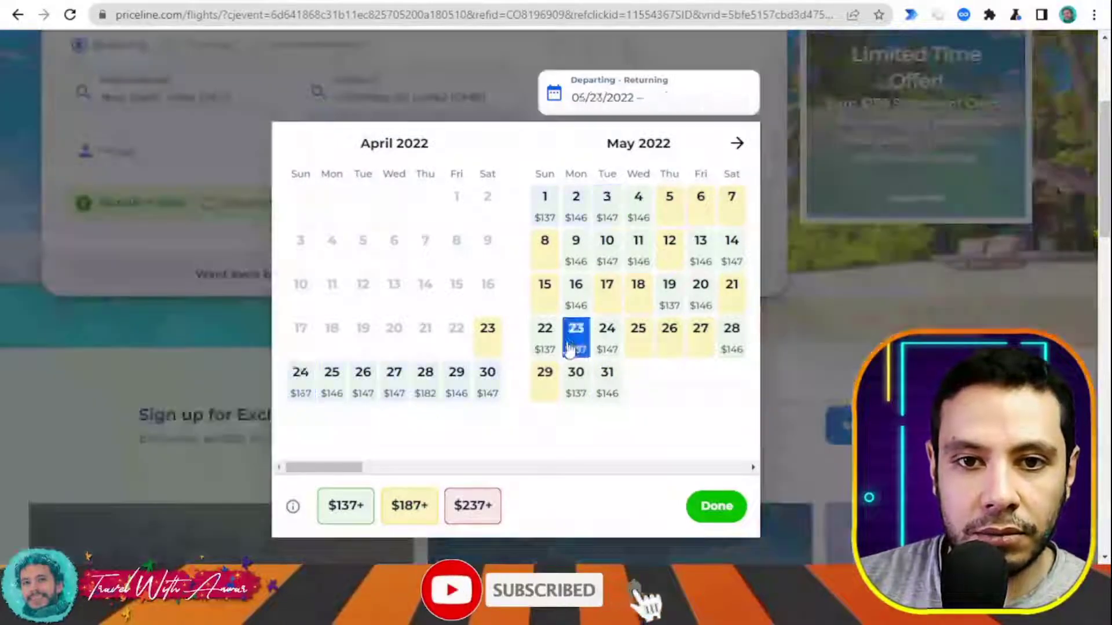
left_click(301, 381)
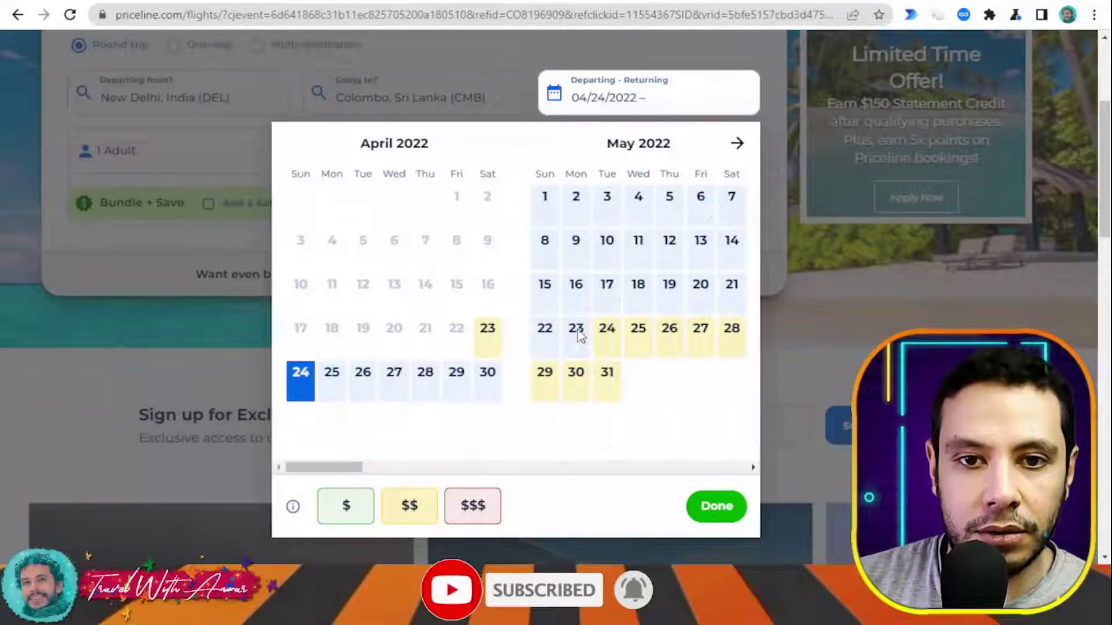
left_click(577, 334)
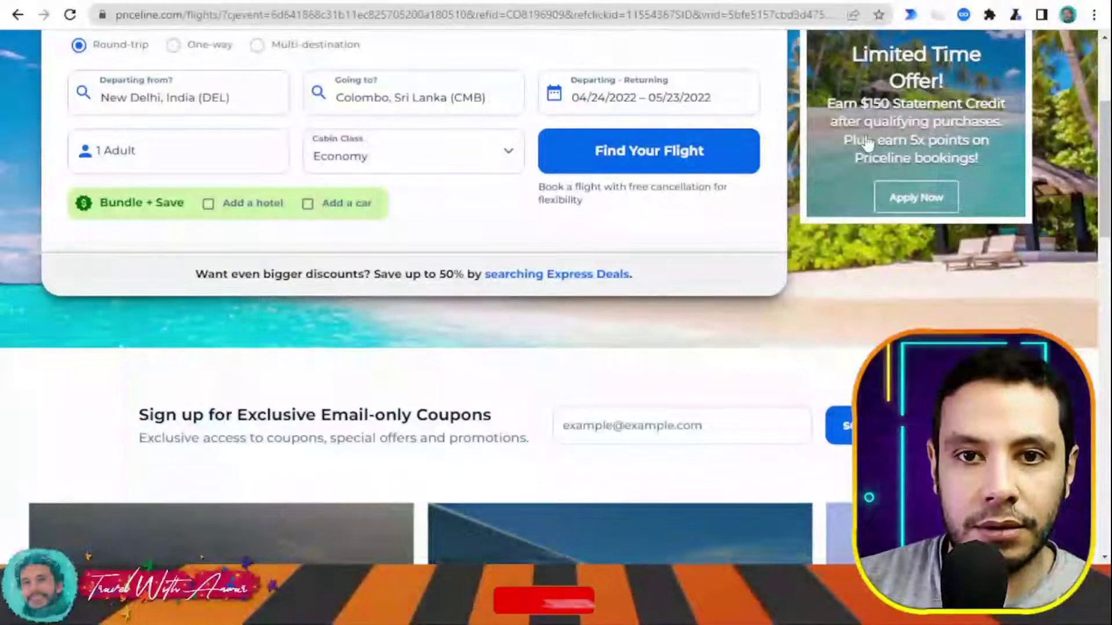
left_click(649, 95)
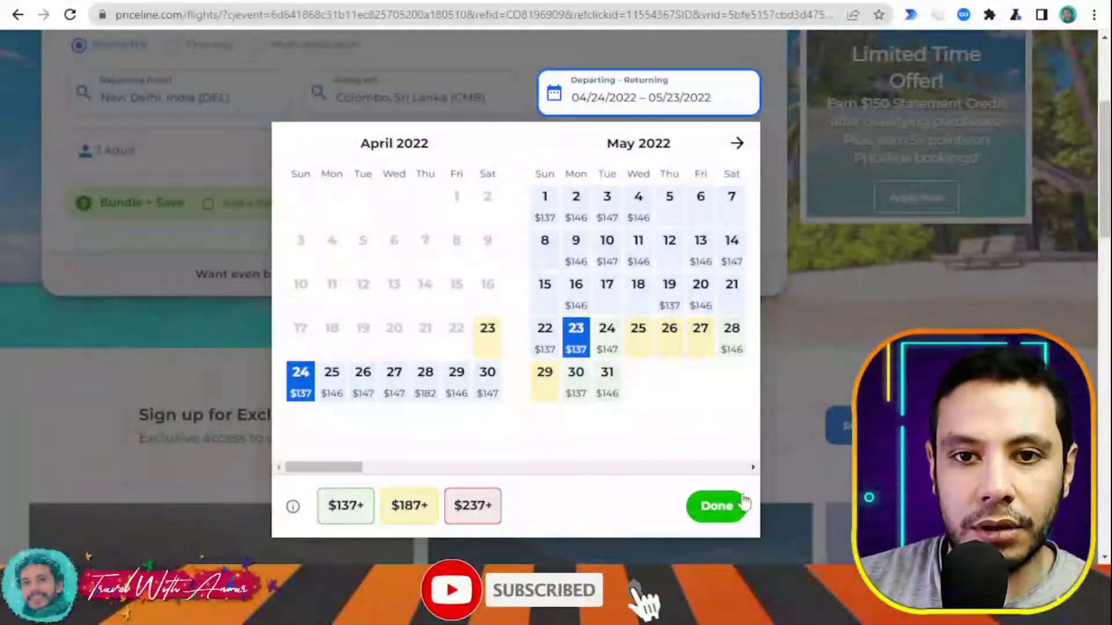
left_click(718, 508)
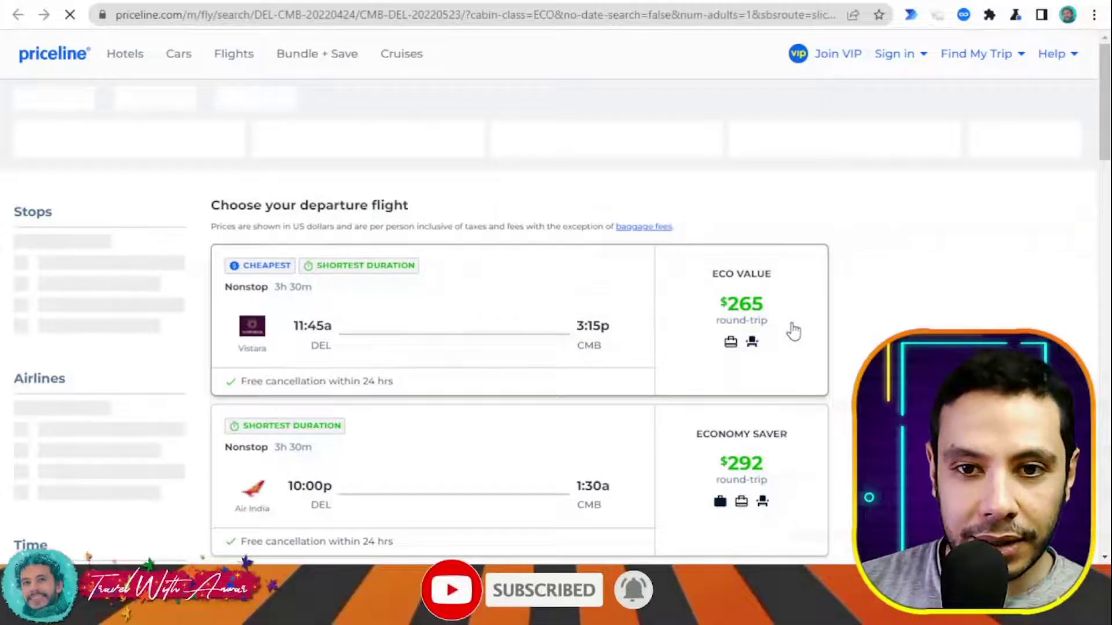
scroll(779, 322, "down", 3)
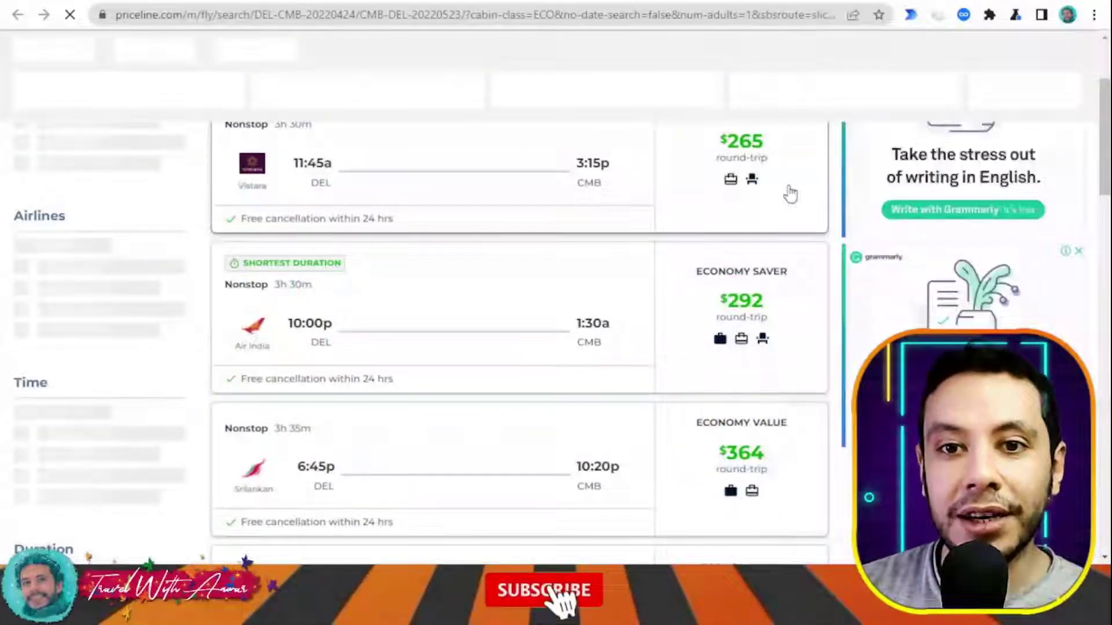
mouse_move(756, 259)
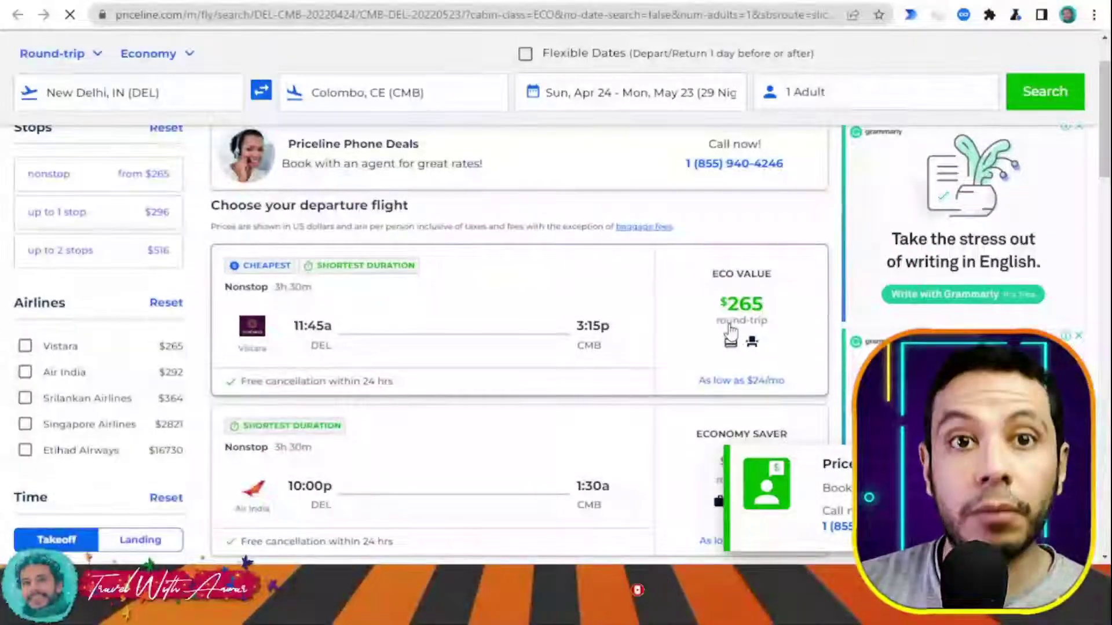
scroll(745, 326, "down", 2)
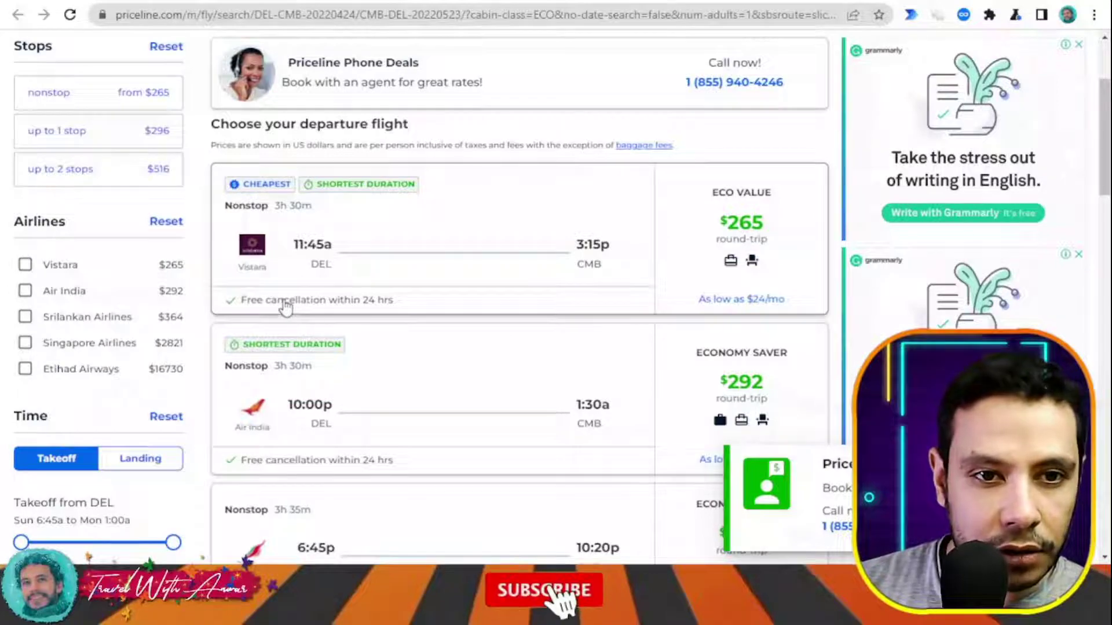
scroll(641, 249, "down", 3)
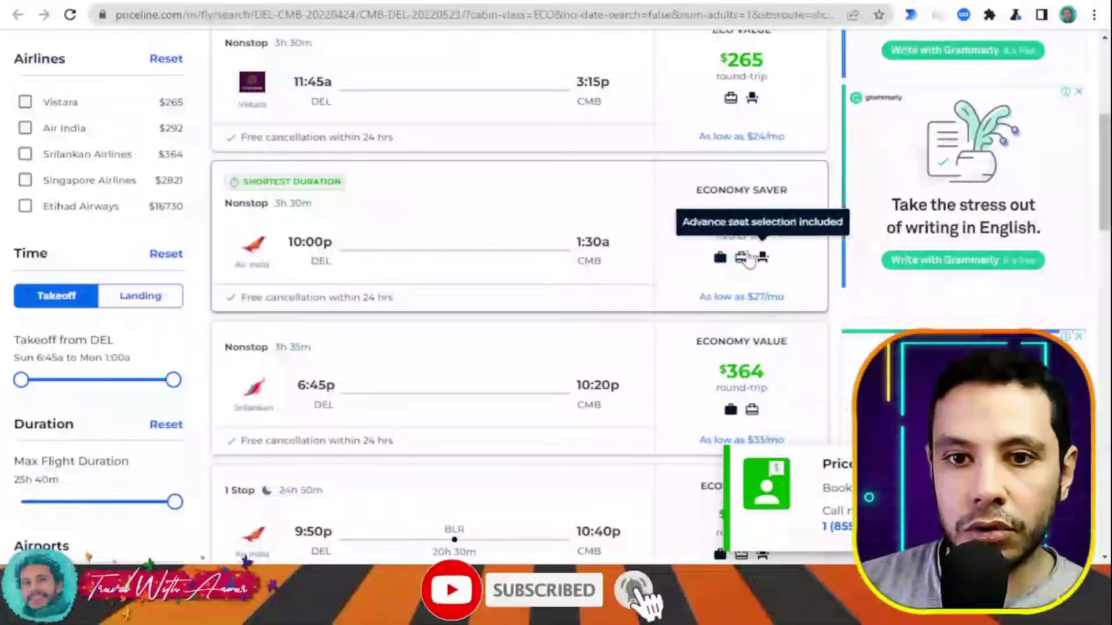
scroll(745, 256, "down", 2)
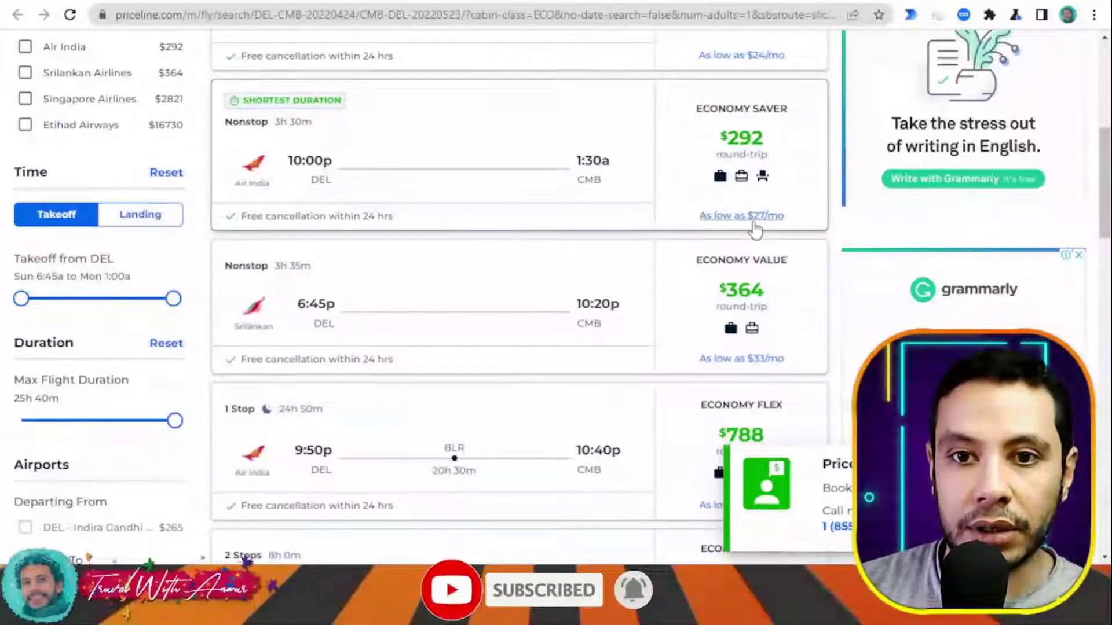
scroll(757, 234, "up", 5)
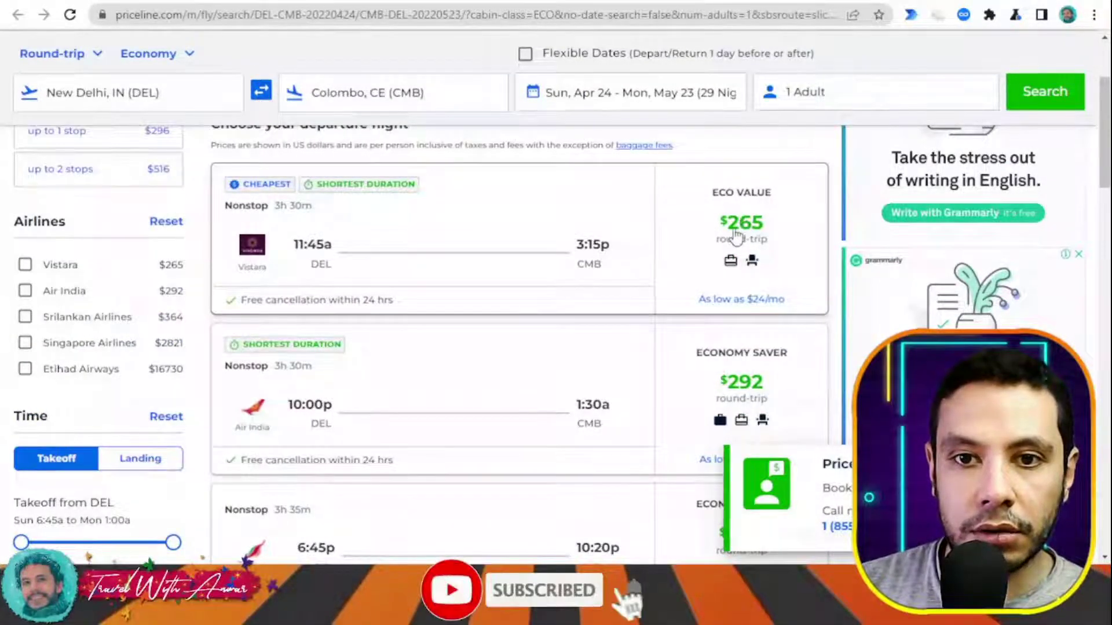
- Select the $265 nonstop Vistara Eco Value departure and browse the return flight options
left_click(792, 203)
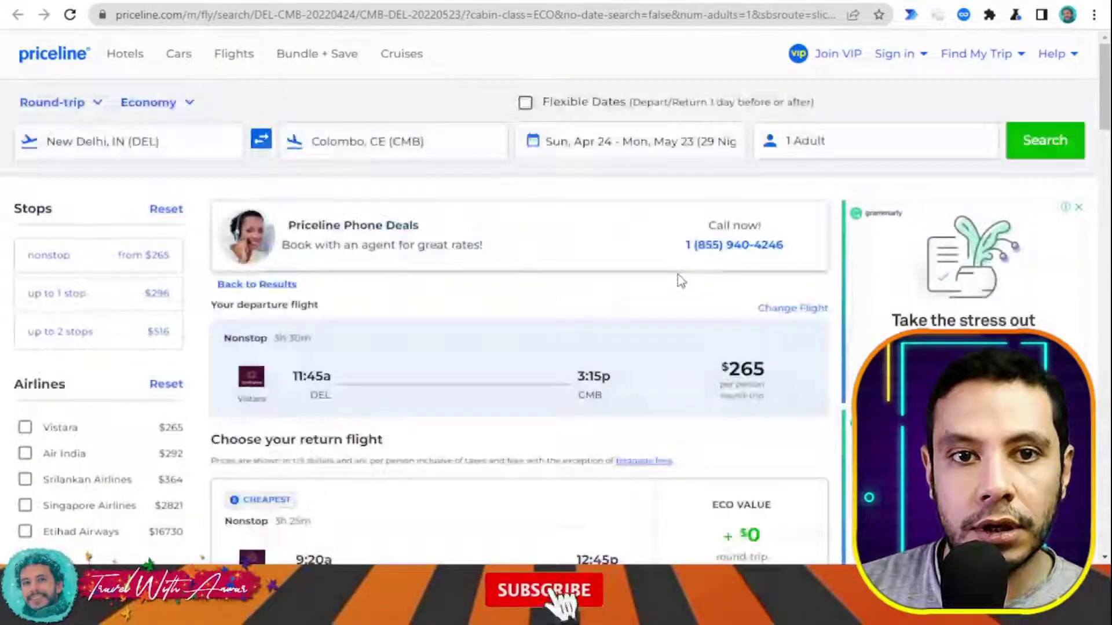
scroll(678, 274, "down", 4)
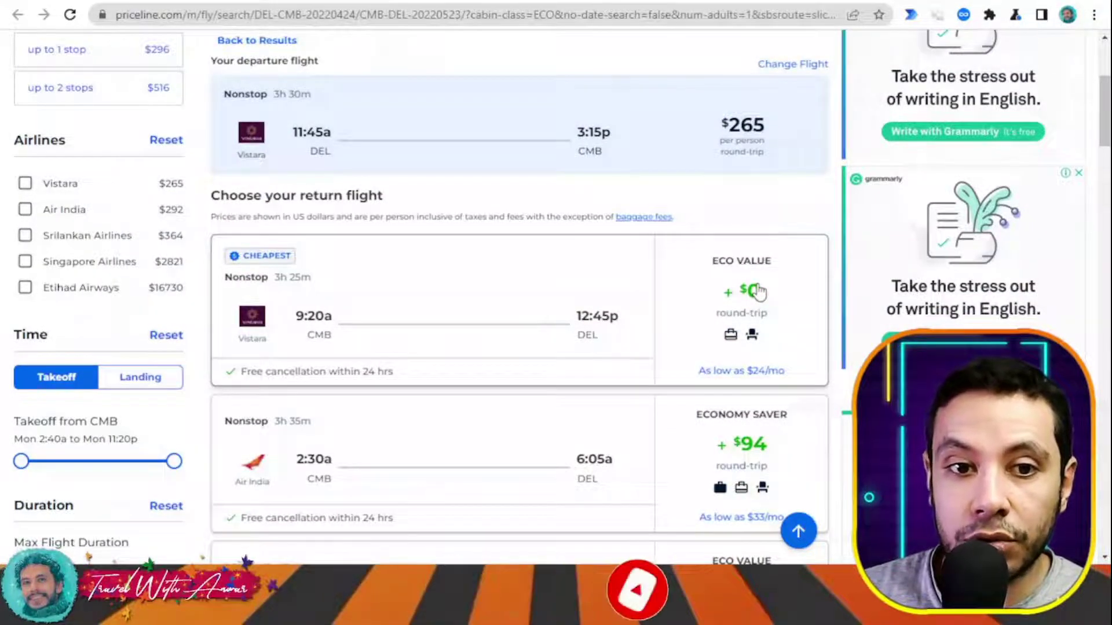
scroll(755, 295, "down", 3)
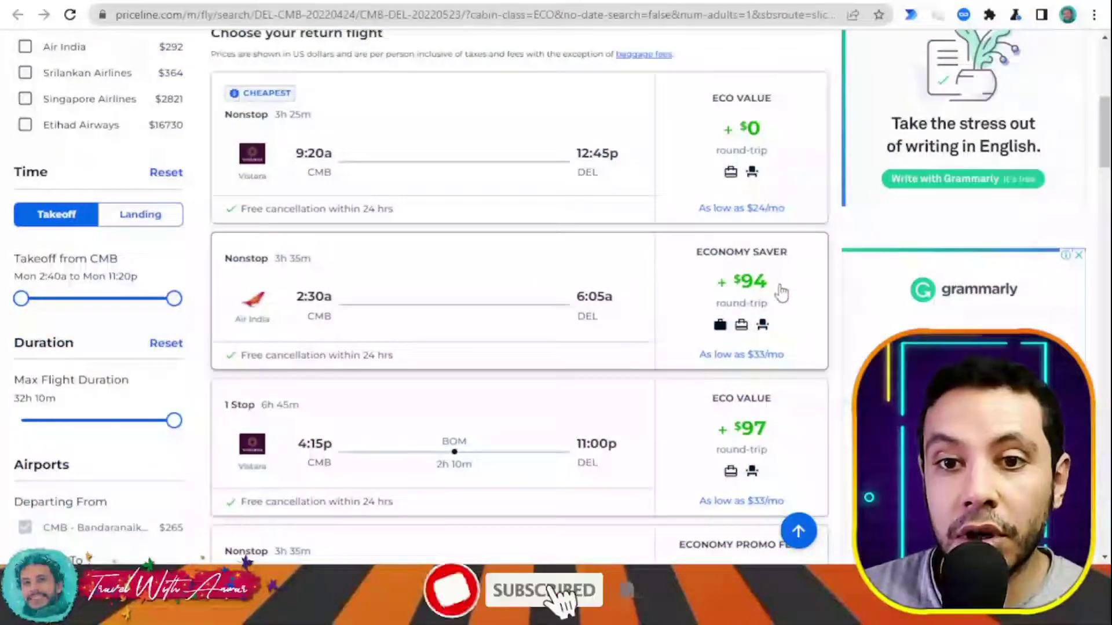
scroll(764, 304, "down", 2)
scroll(776, 289, "down", 4)
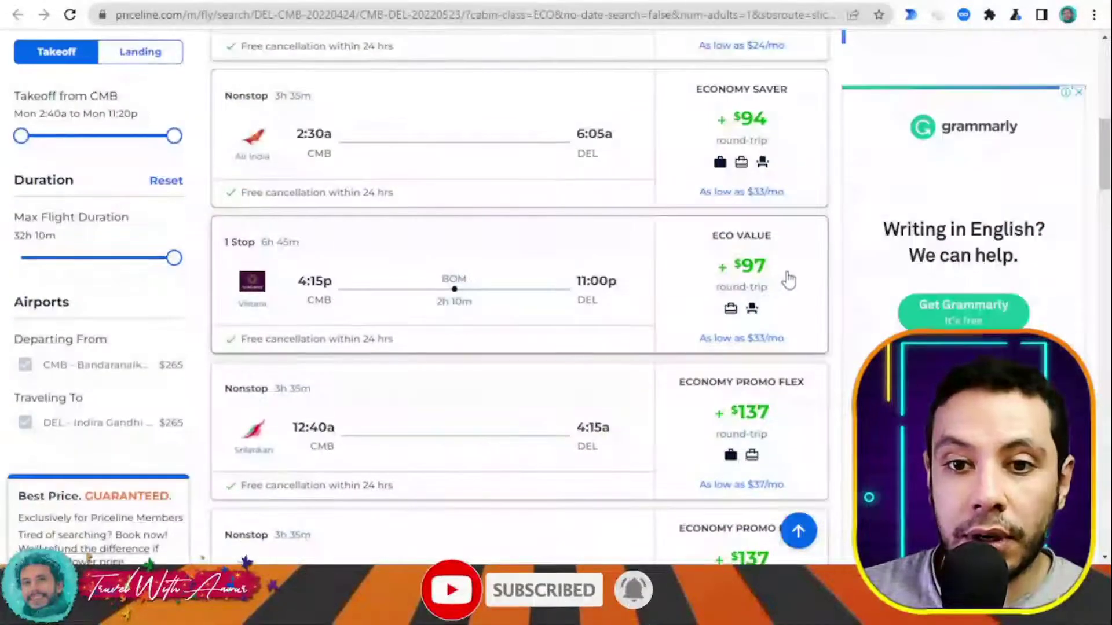
scroll(783, 284, "up", 4)
scroll(783, 286, "up", 3)
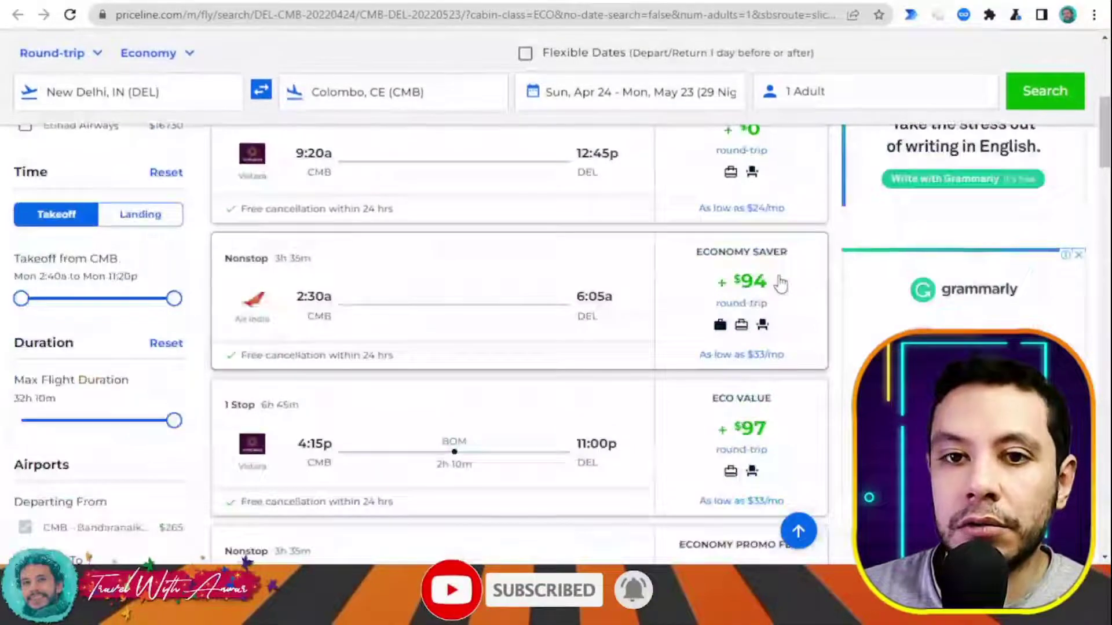
- Pick the cheapest 9:20a Vistara return fare and review the $264.74 per-person trip summary
left_click(758, 210)
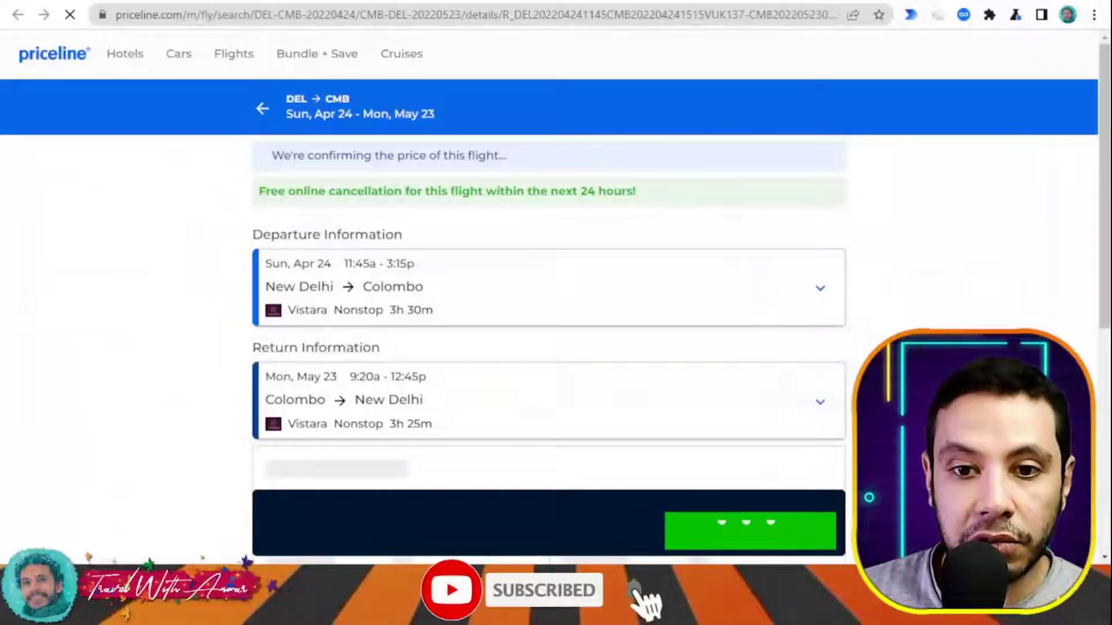
scroll(945, 318, "down", 2)
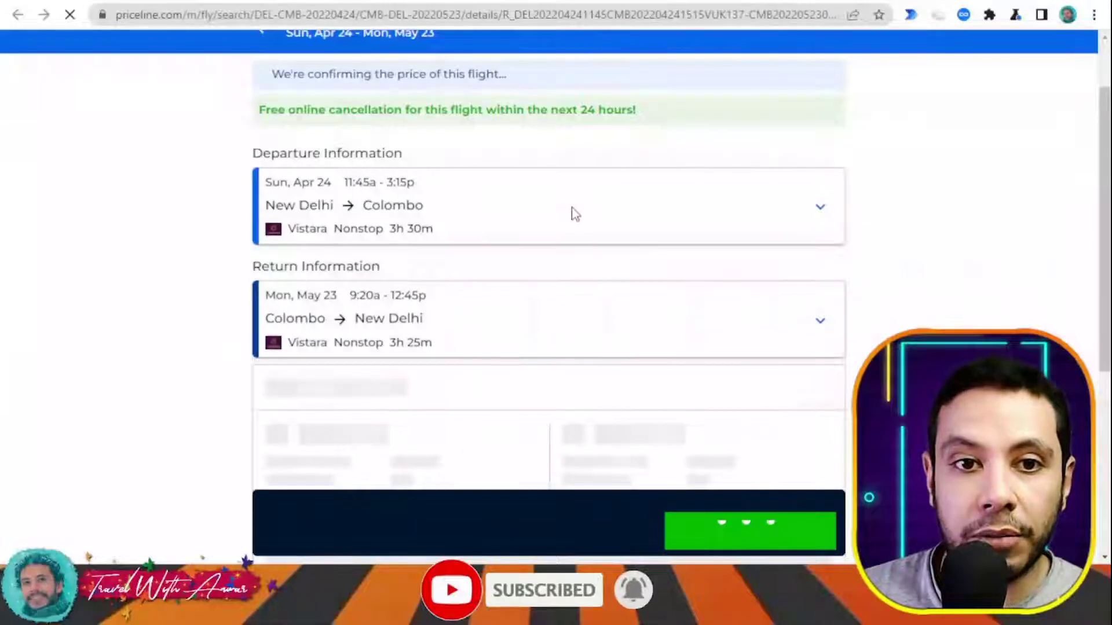
scroll(652, 239, "down", 3)
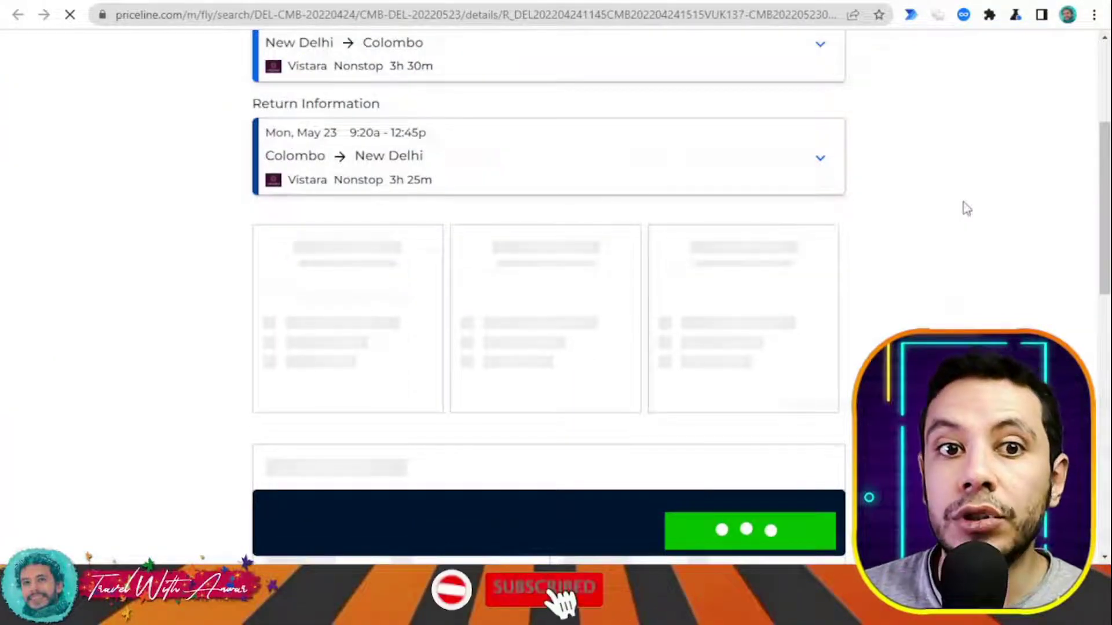
scroll(463, 102, "up", 3)
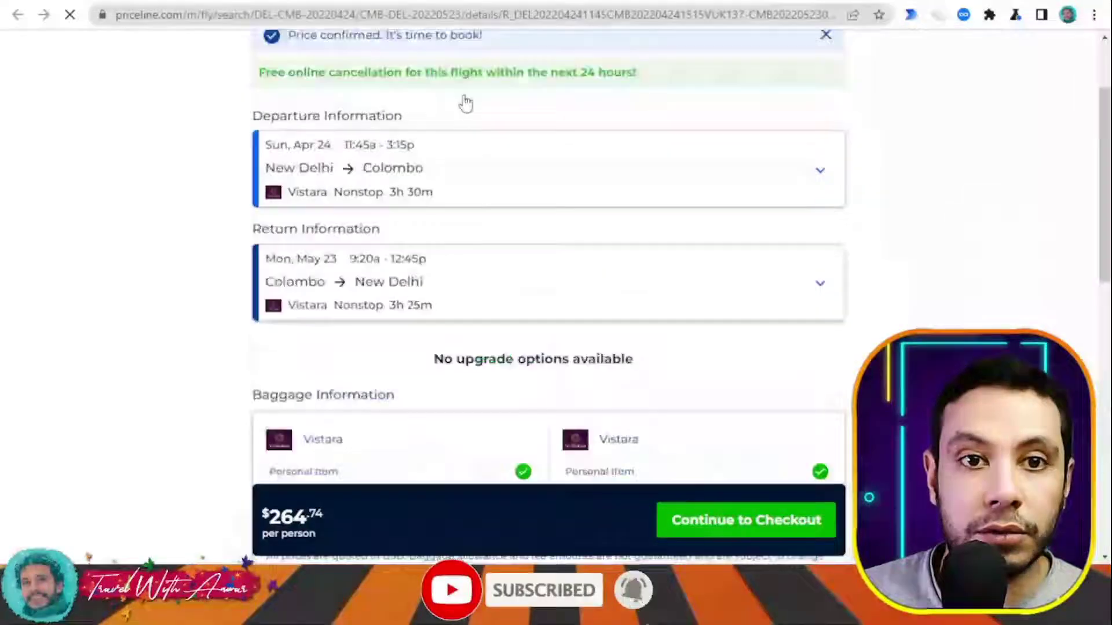
scroll(478, 197, "down", 3)
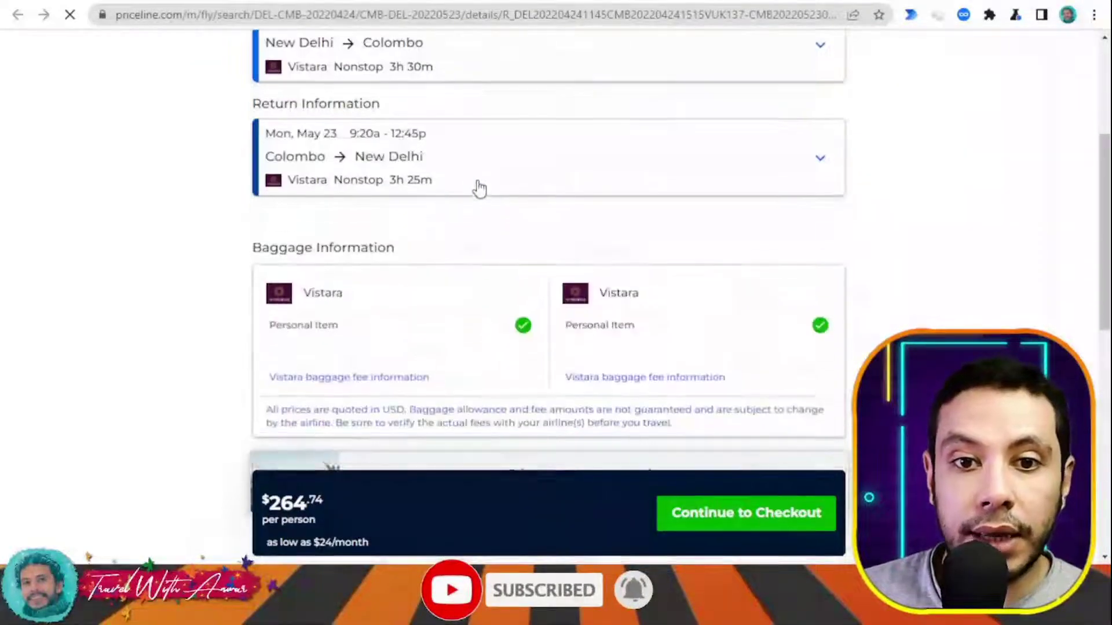
scroll(480, 173, "down", 2)
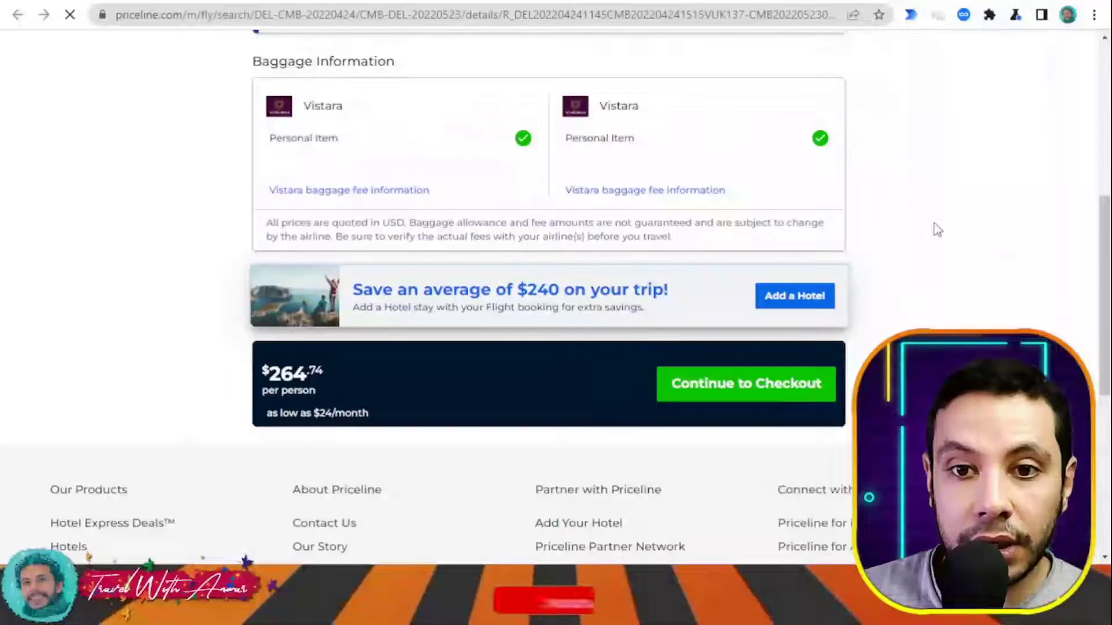
scroll(951, 262, "down", 1)
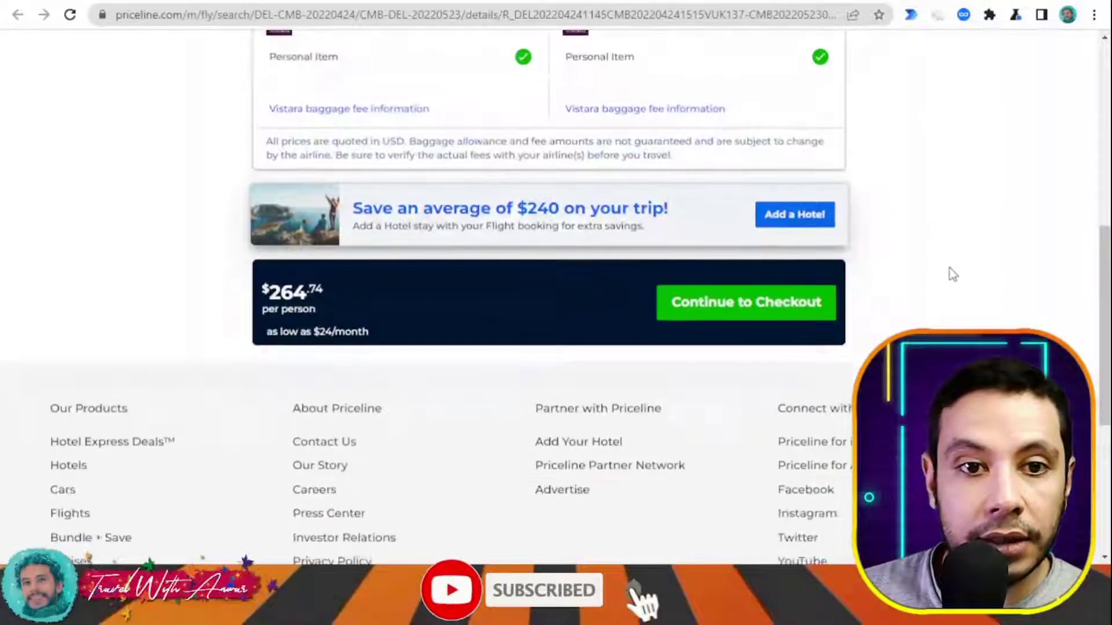
- Continue past the Vistara flight details and trip review to the empty Flight Passenger 1 form
left_click(764, 316)
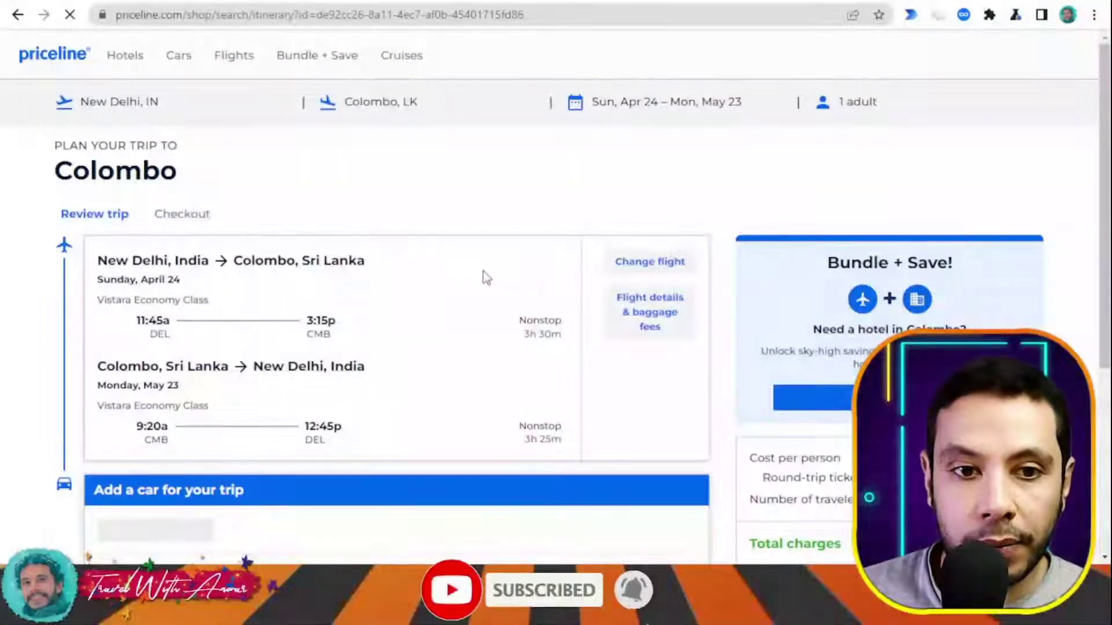
scroll(484, 276, "down", 3)
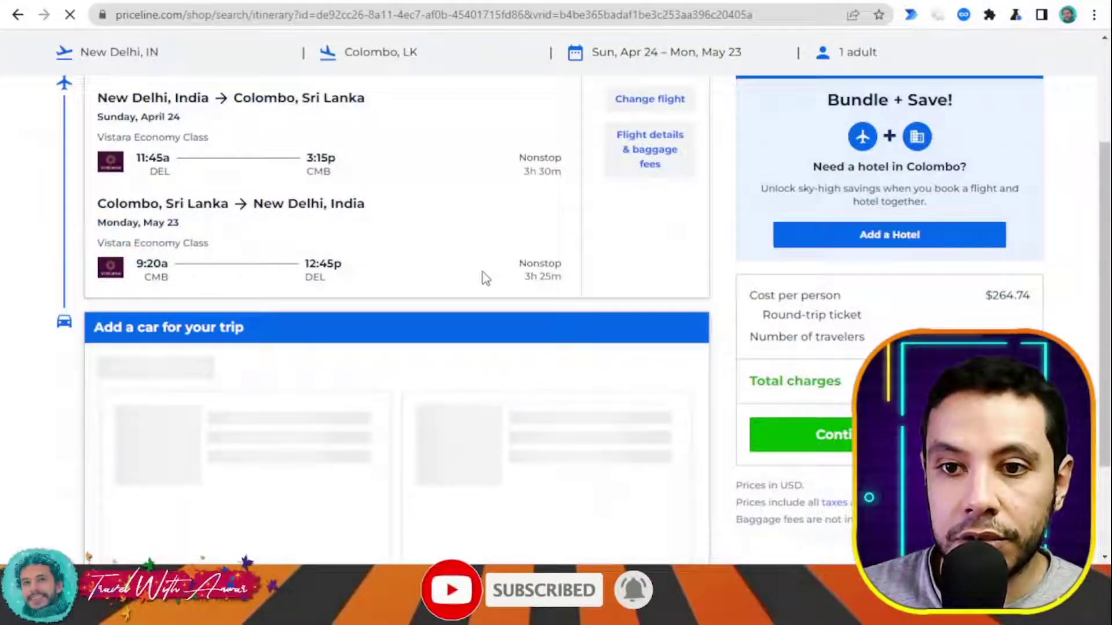
scroll(489, 259, "down", 3)
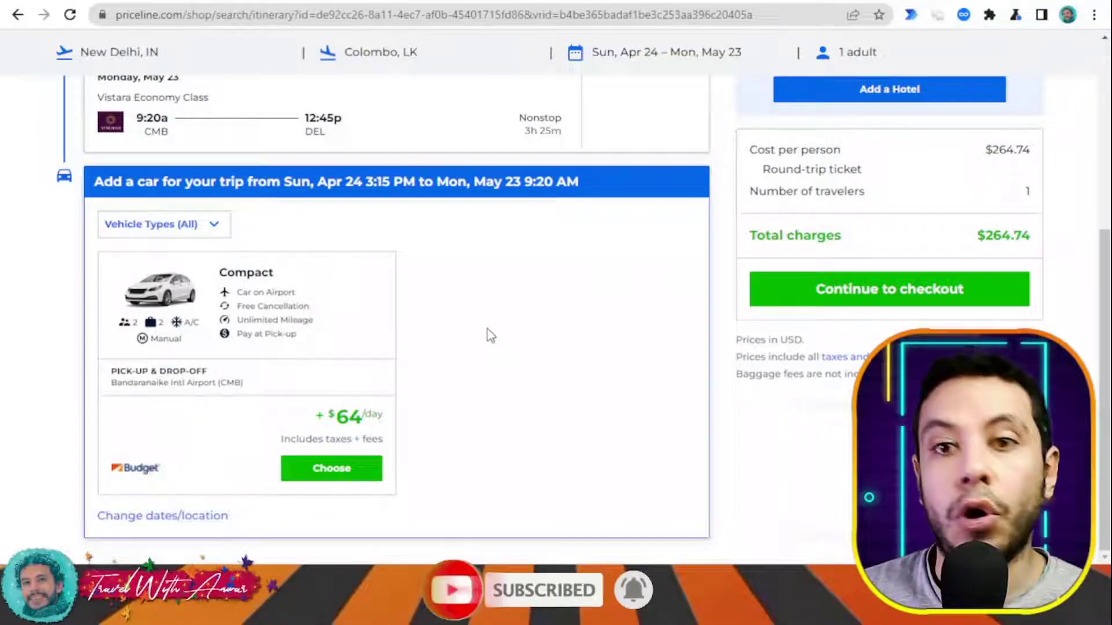
scroll(489, 331, "up", 6)
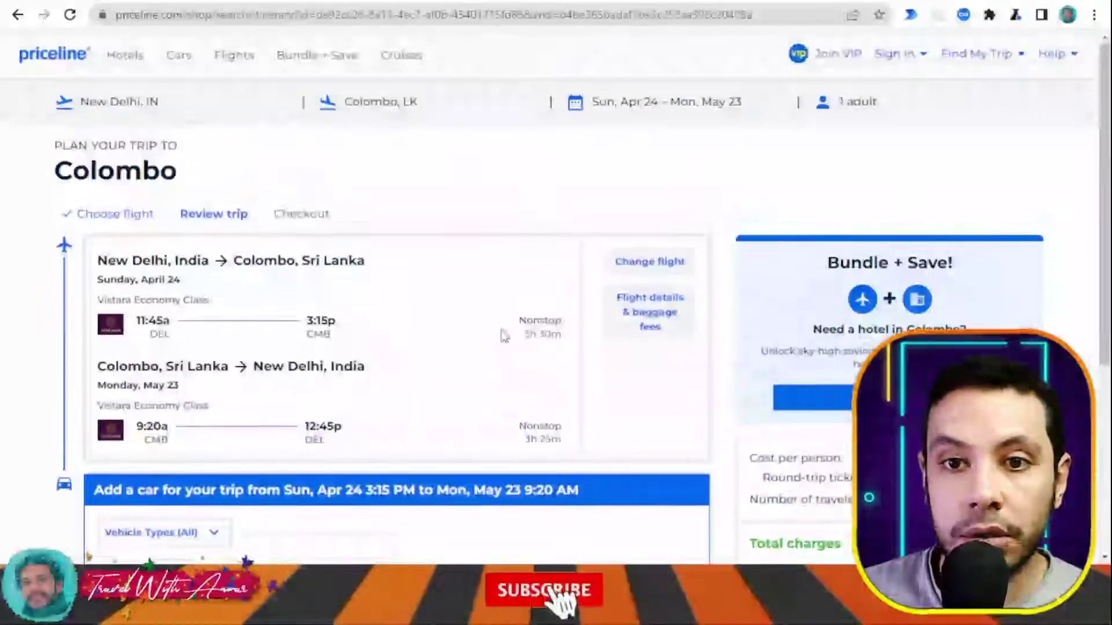
scroll(503, 335, "down", 5)
scroll(504, 335, "up", 5)
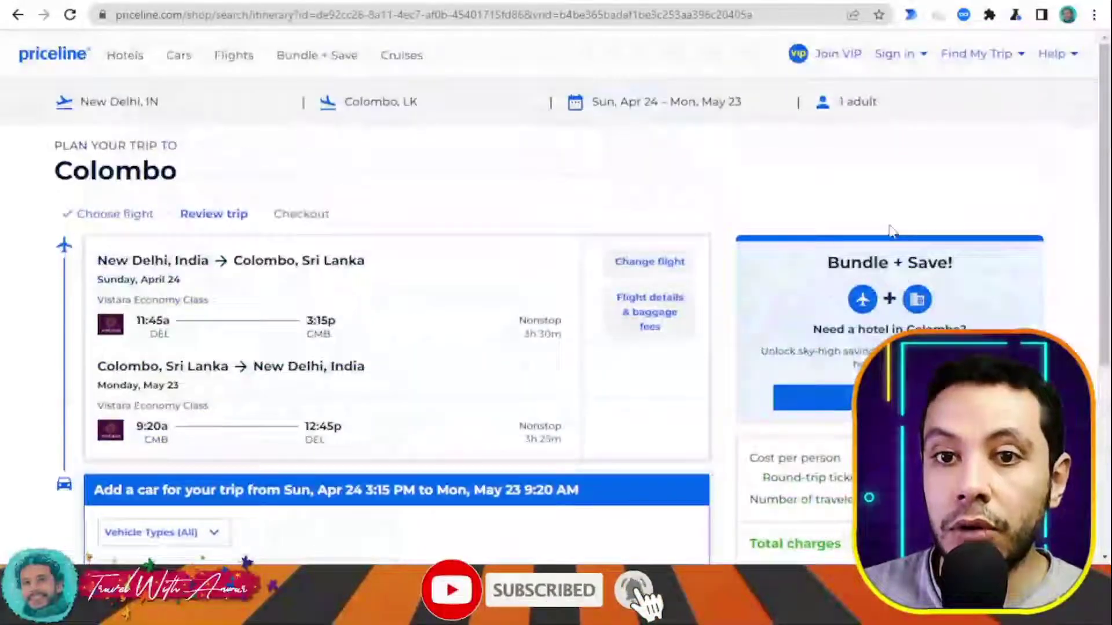
scroll(411, 242, "down", 4)
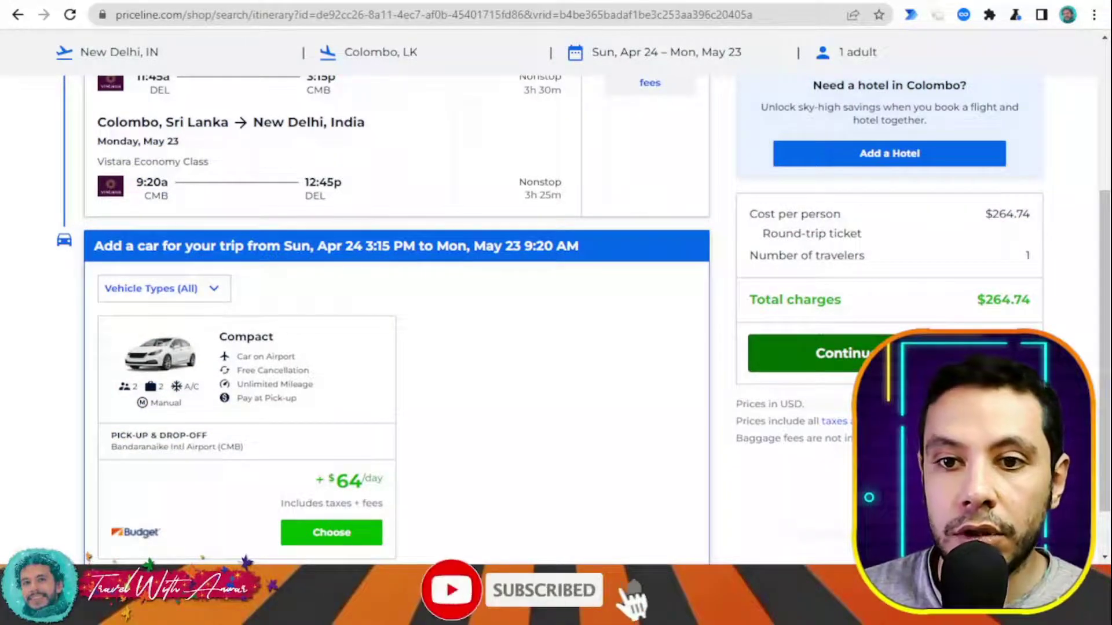
left_click(817, 353)
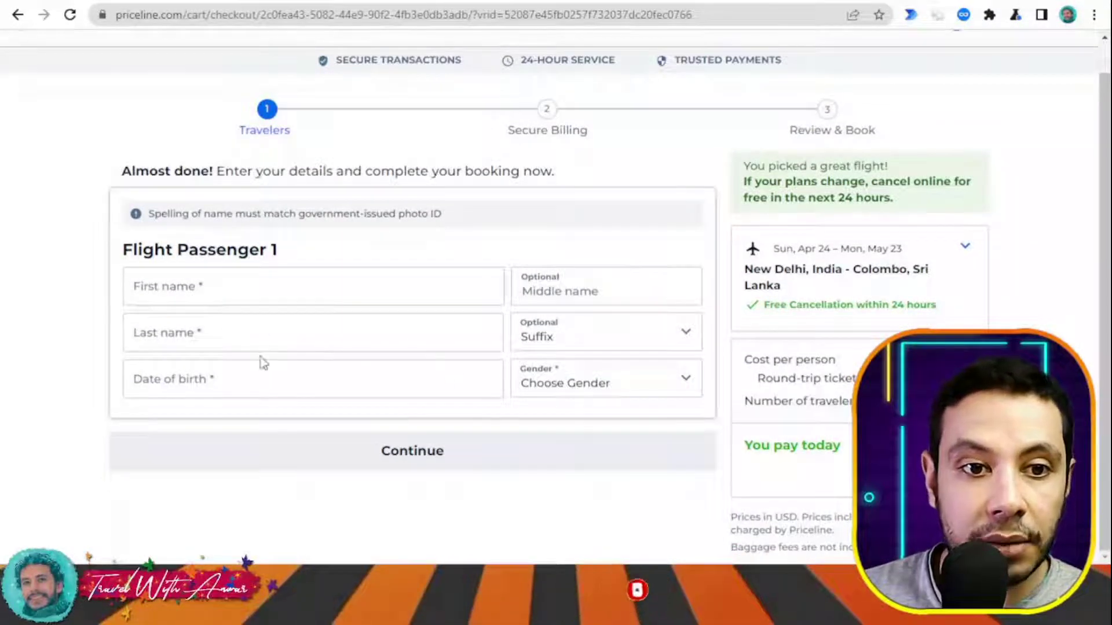
- Fill in Passenger 1's first and last name and date of birth
left_click(615, 288)
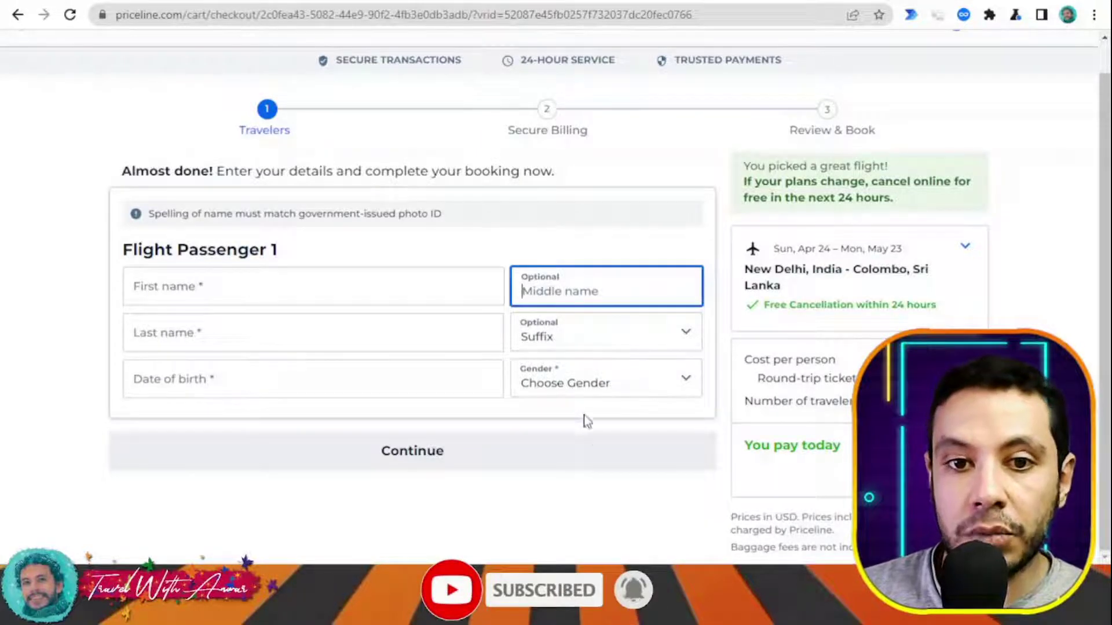
left_click(604, 463)
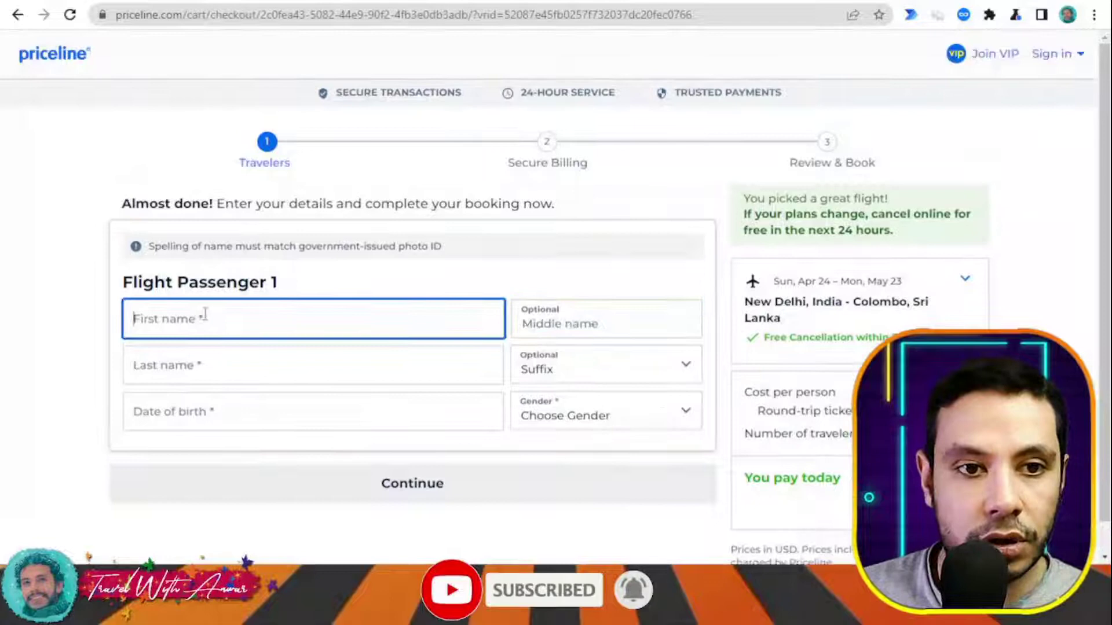
left_click(211, 351)
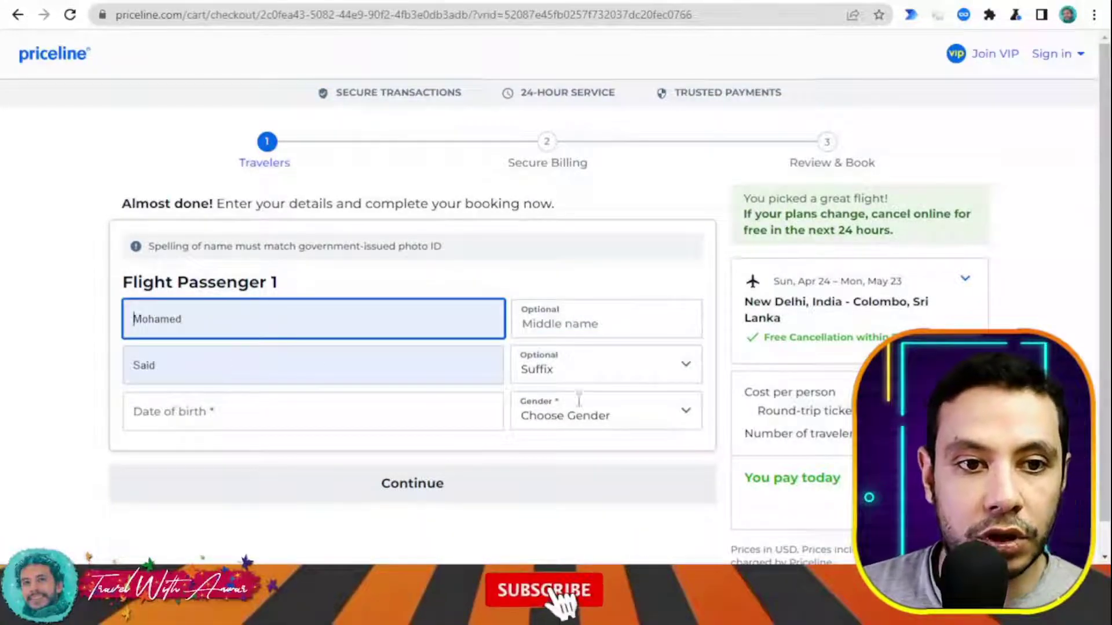
left_click(240, 415)
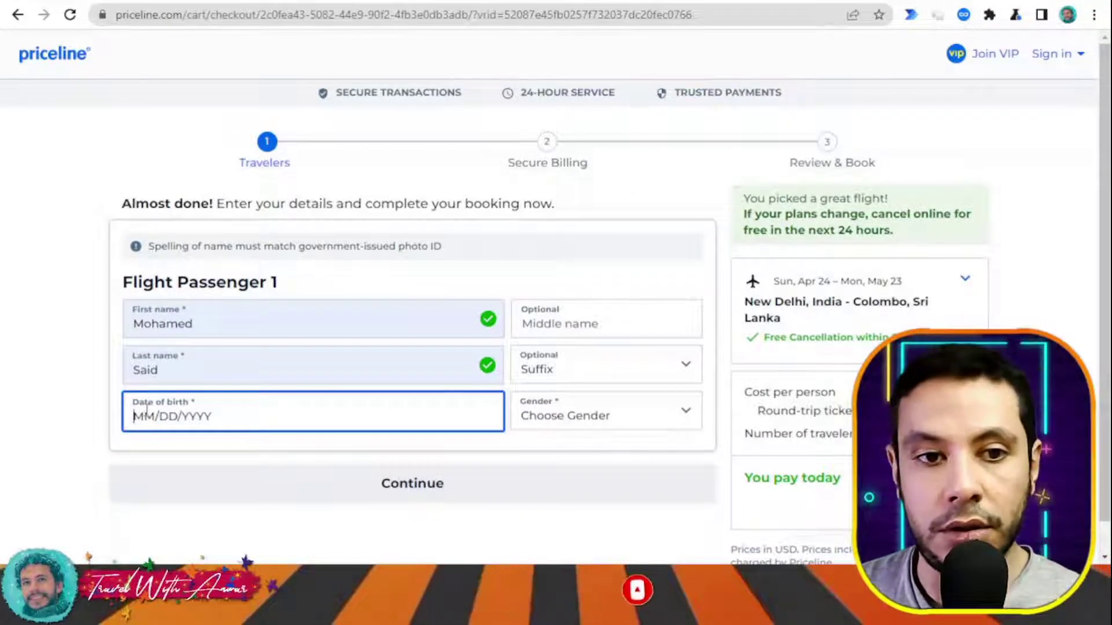
type("00")
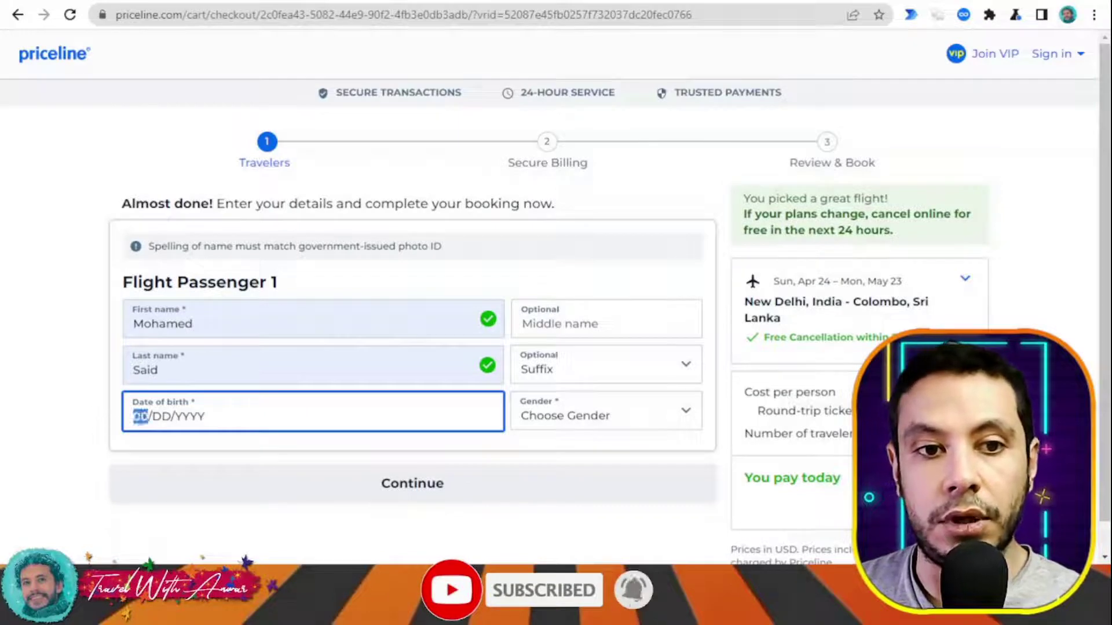
type("2")
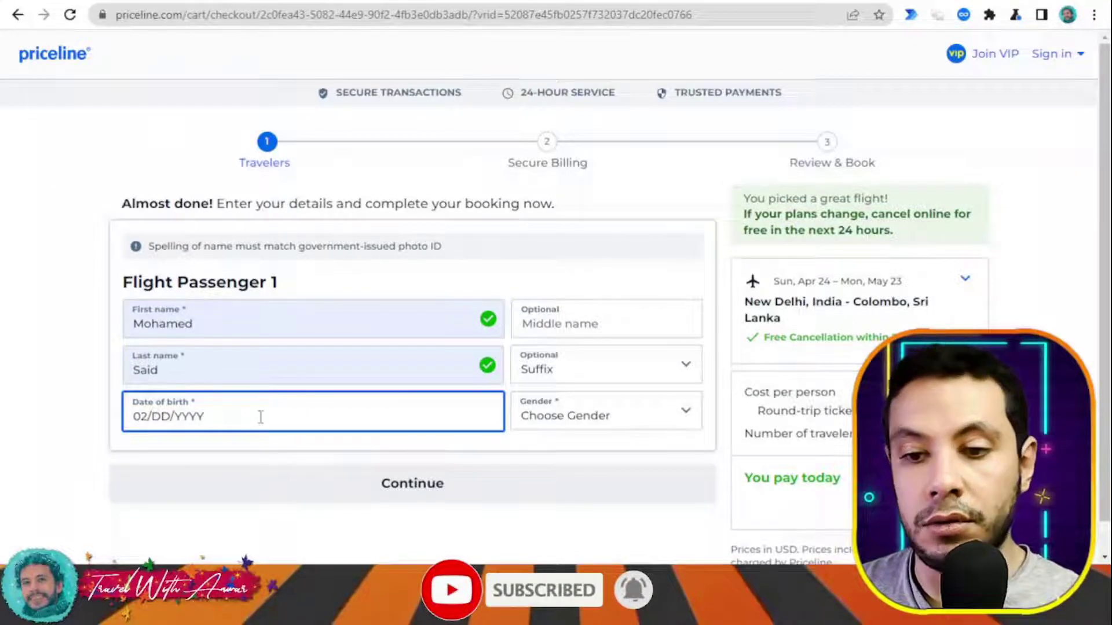
type("01")
type("1991")
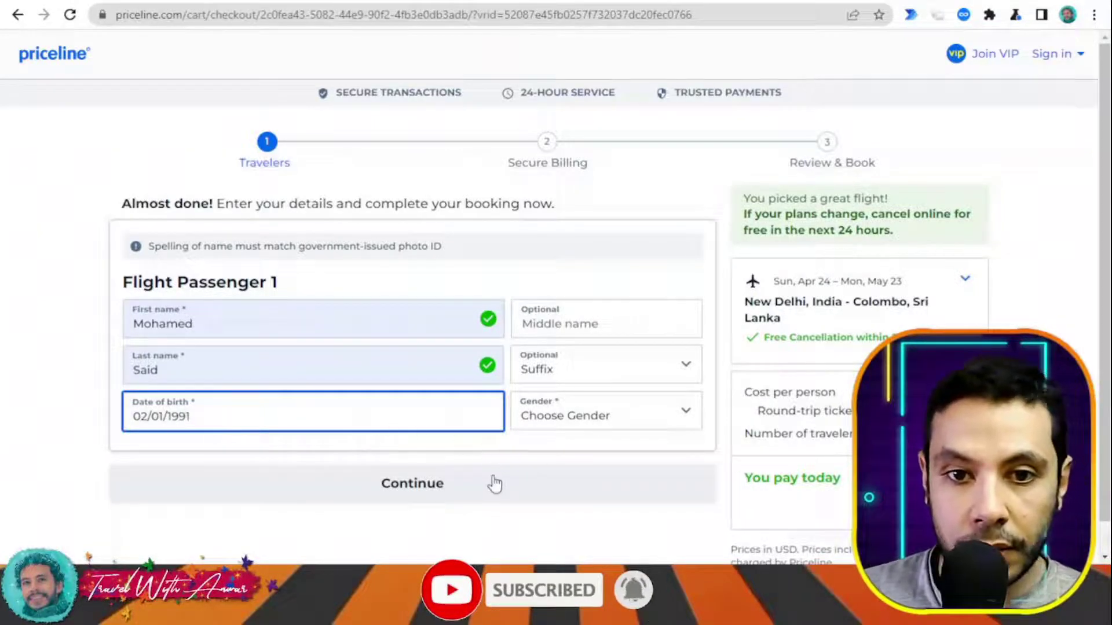
- Set the passenger's gender to Male and continue to the Secure Billing step
scroll(521, 457, "down", 1)
left_click(432, 457)
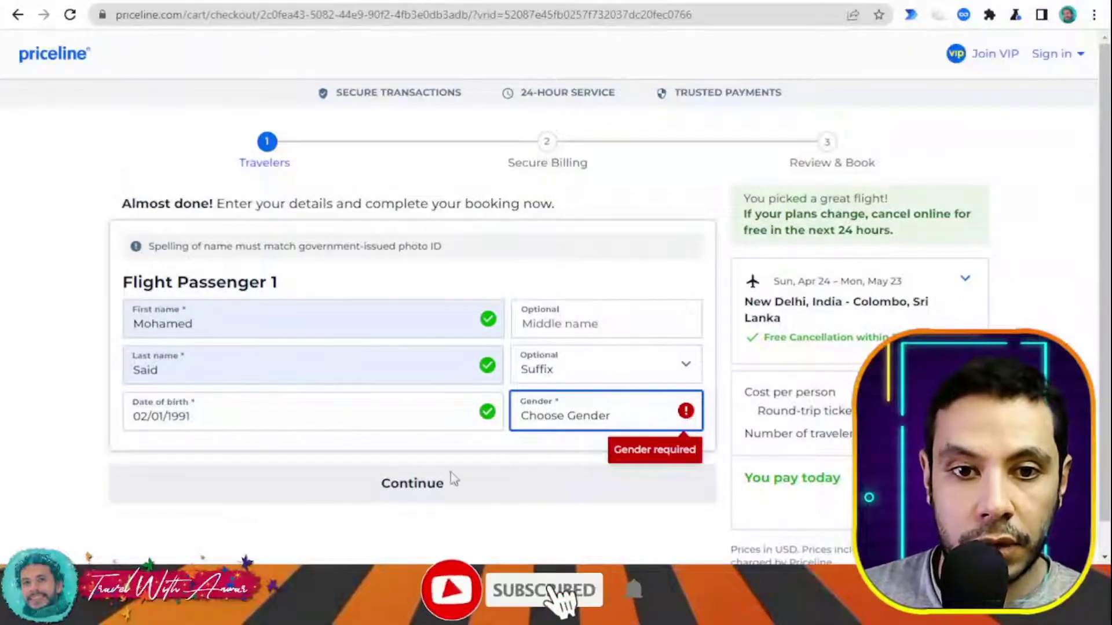
key("m")
left_click(515, 484)
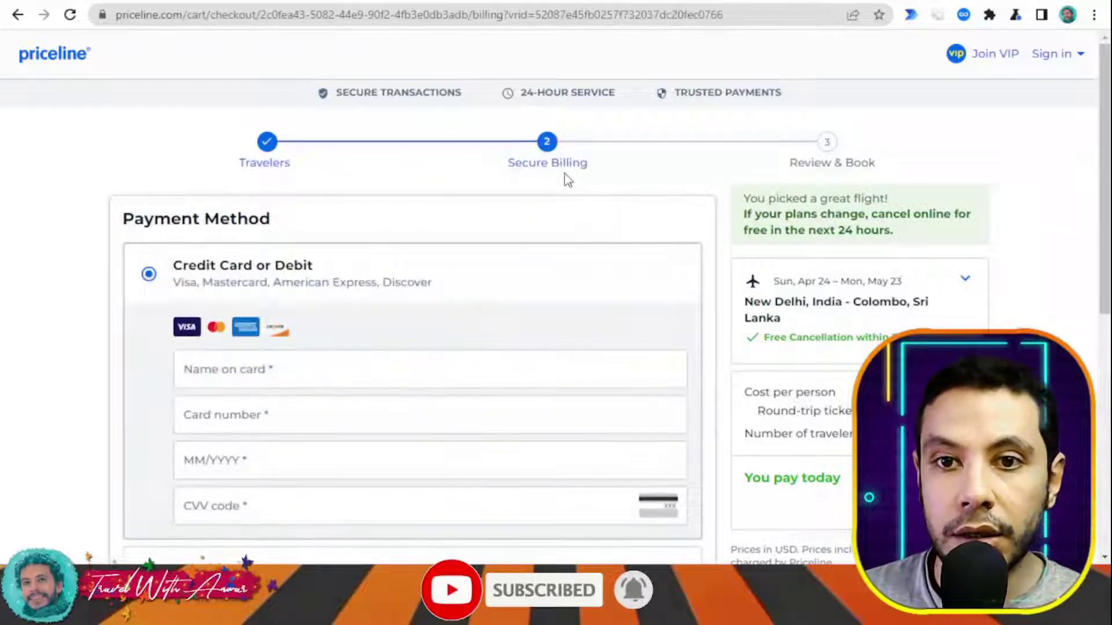
scroll(549, 180, "down", 4)
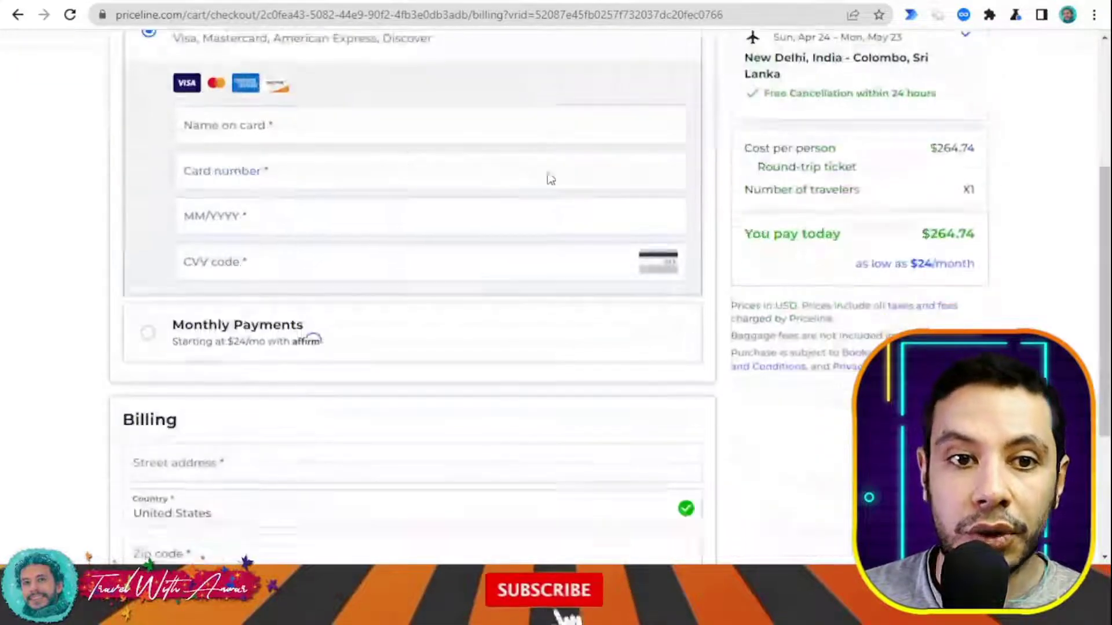
scroll(570, 231, "down", 3)
scroll(576, 255, "up", 6)
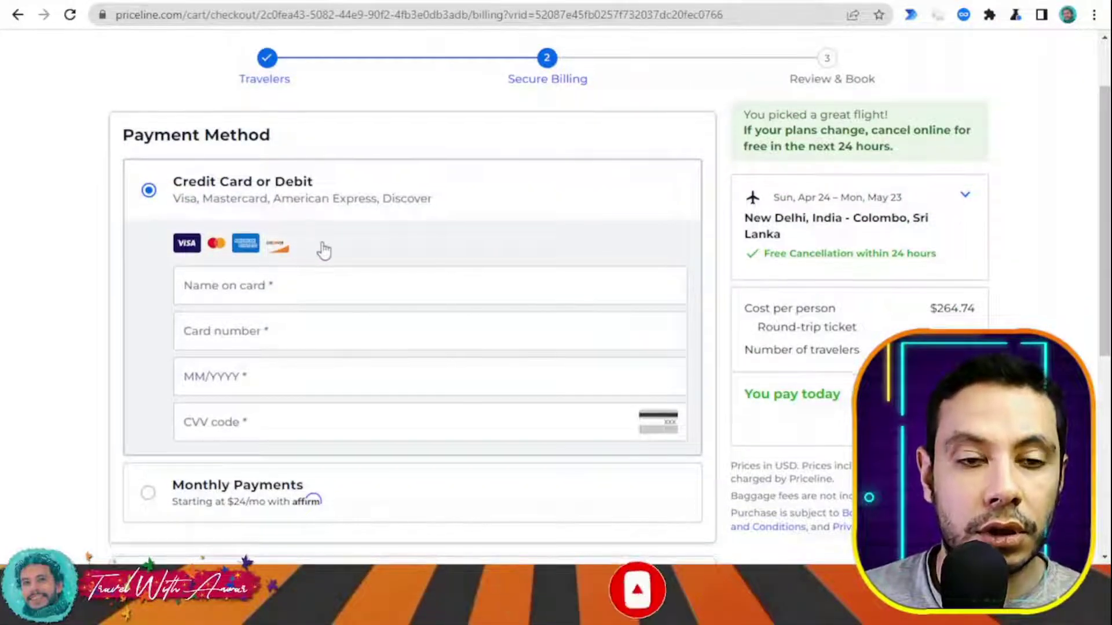
scroll(405, 185, "down", 7)
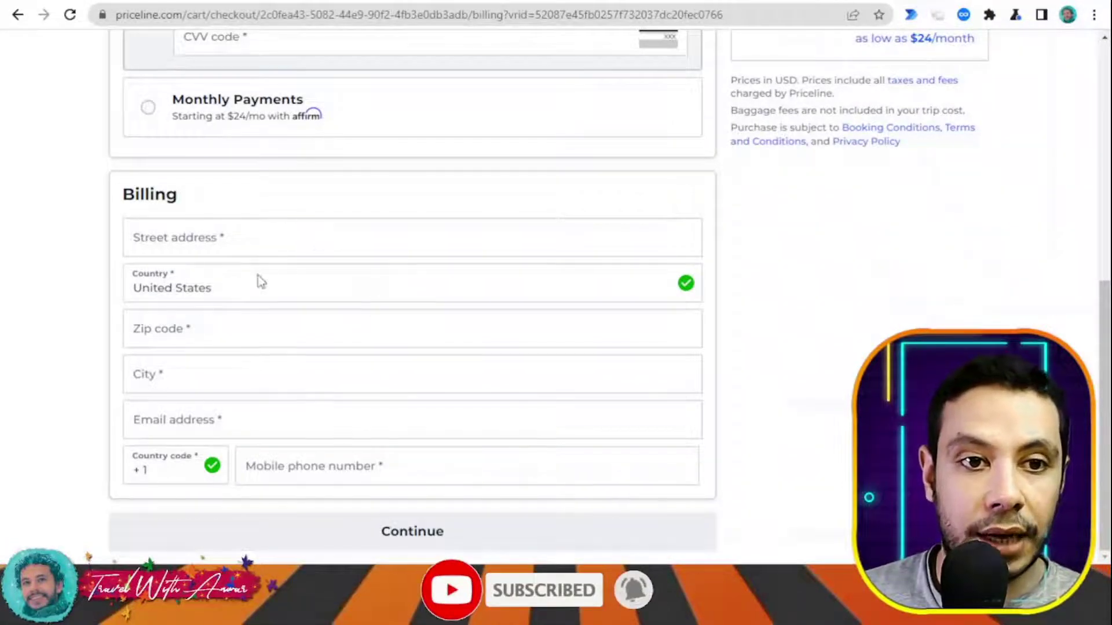
scroll(502, 385, "up", 8)
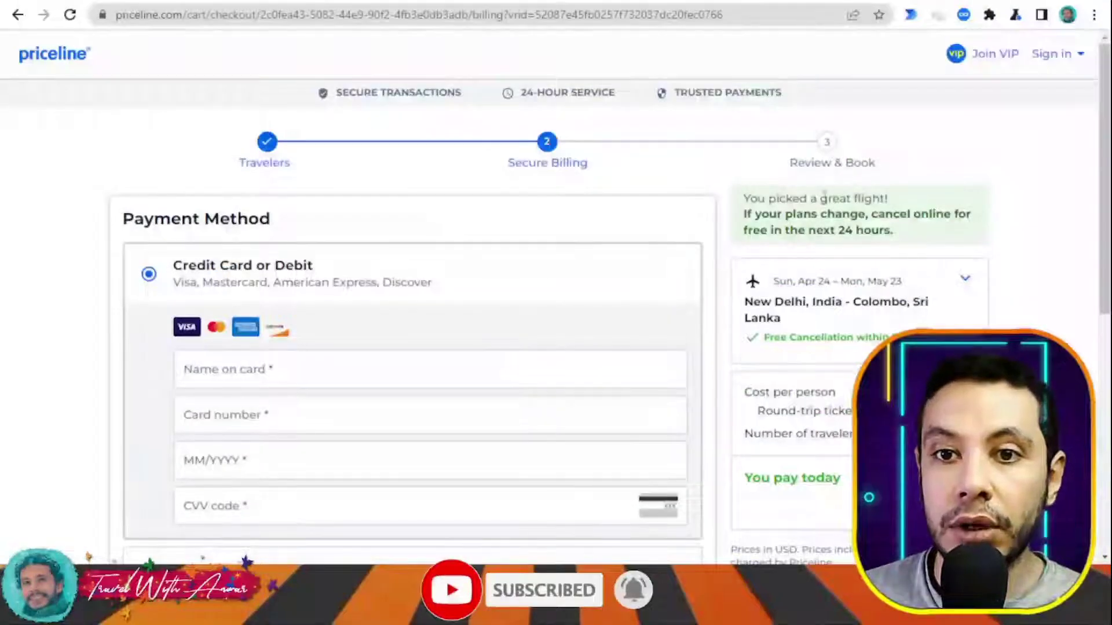
scroll(673, 182, "down", 7)
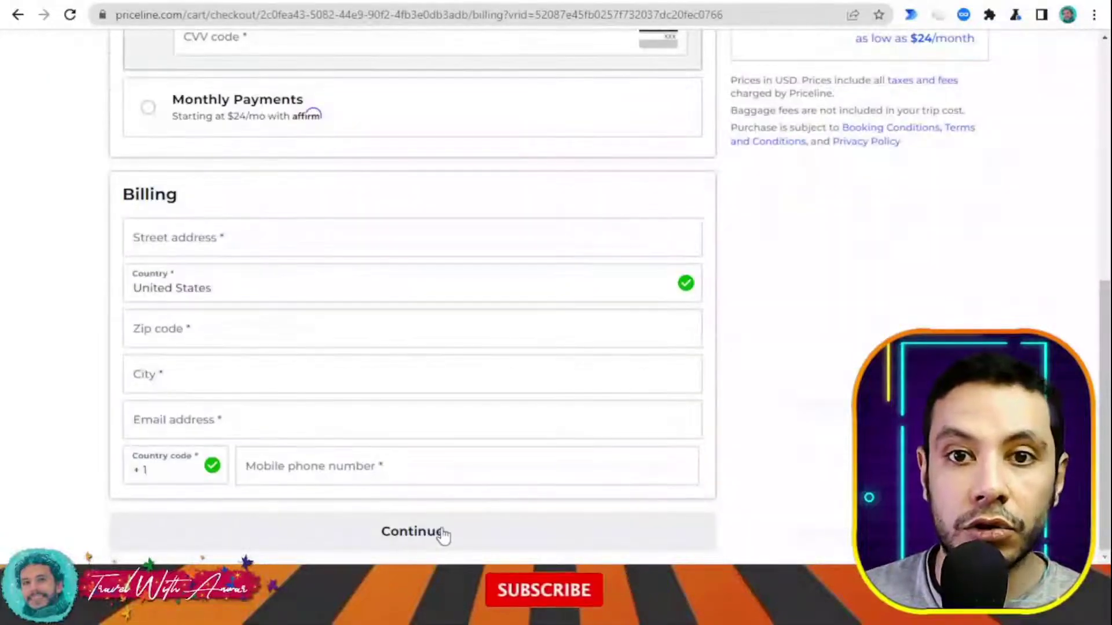
scroll(514, 314, "up", 8)
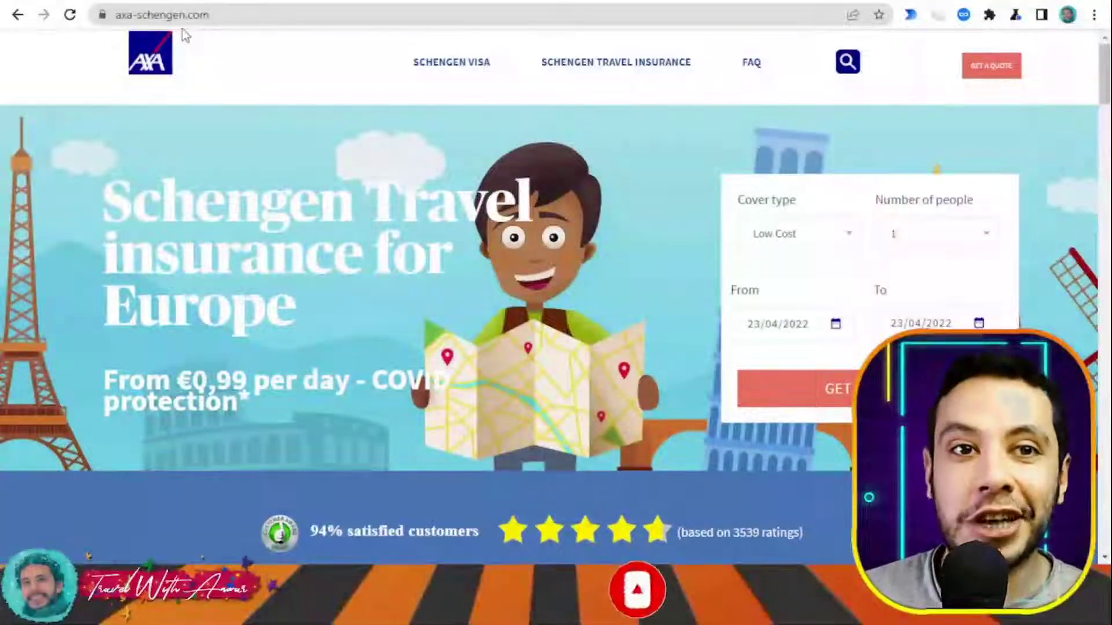
- Keep Low Cost as the cover type for 1 person and browse the plan cards
scroll(204, 55, "down", 3)
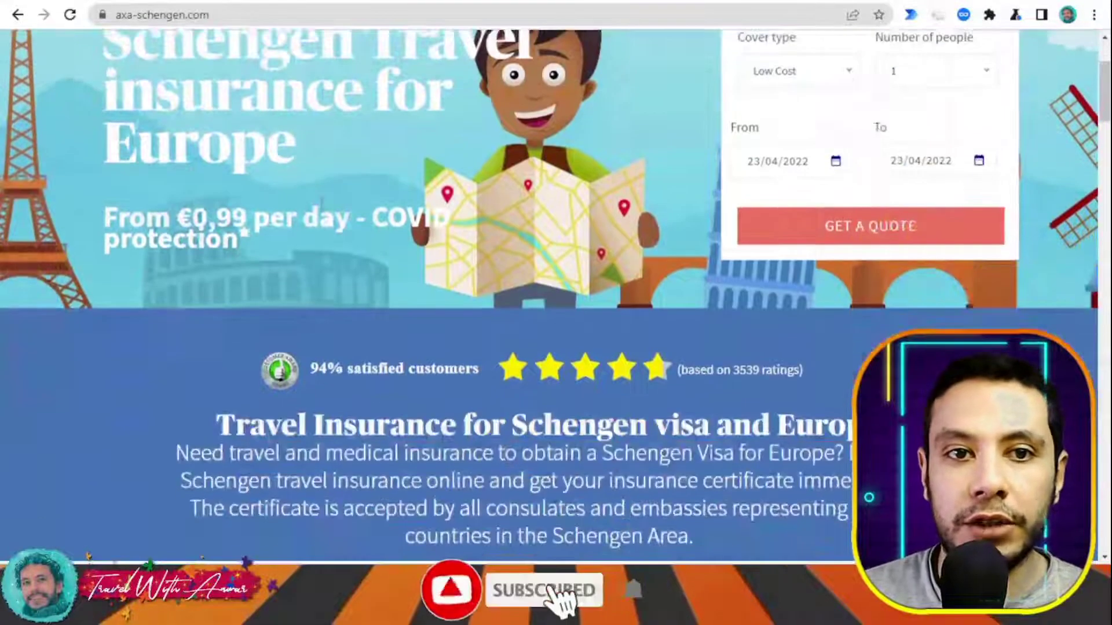
scroll(173, 177, "up", 3)
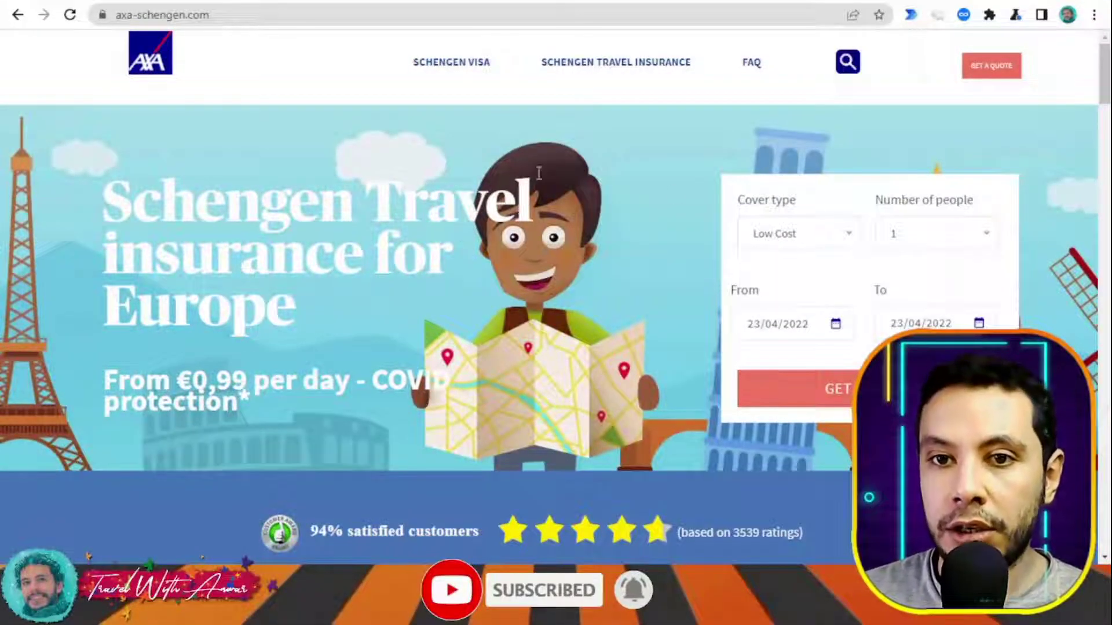
left_click(782, 237)
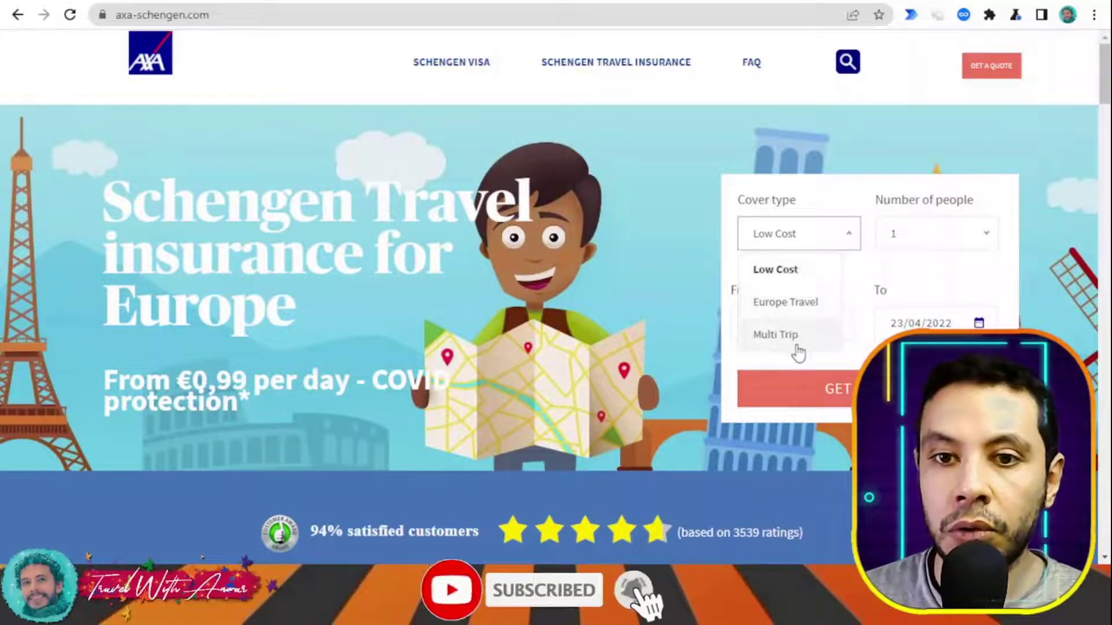
left_click(578, 275)
scroll(577, 275, "down", 6)
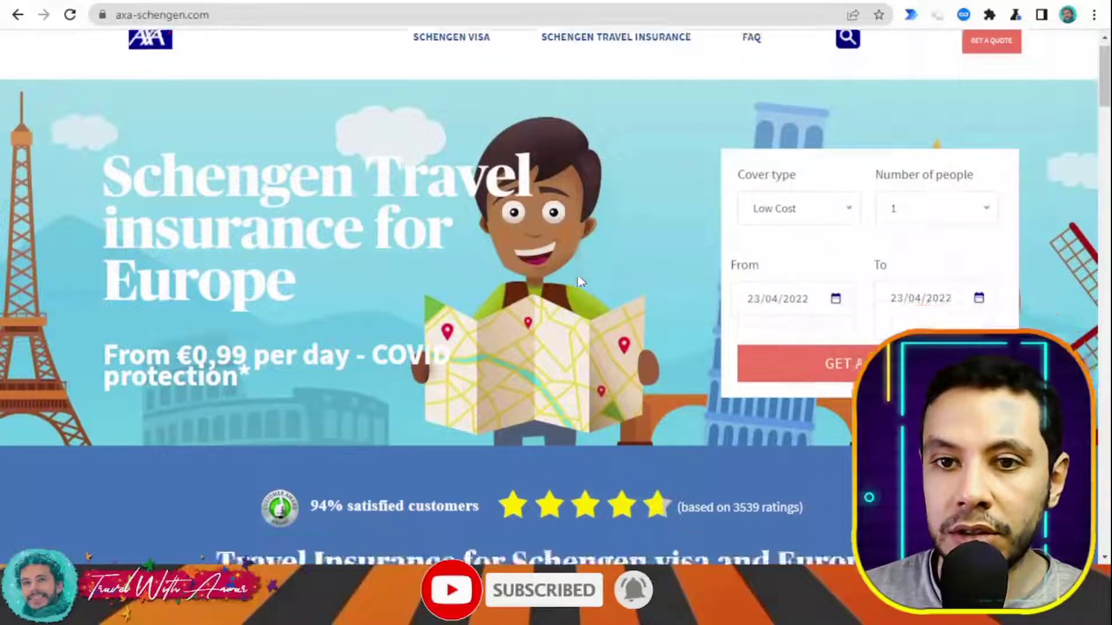
scroll(906, 302, "down", 1)
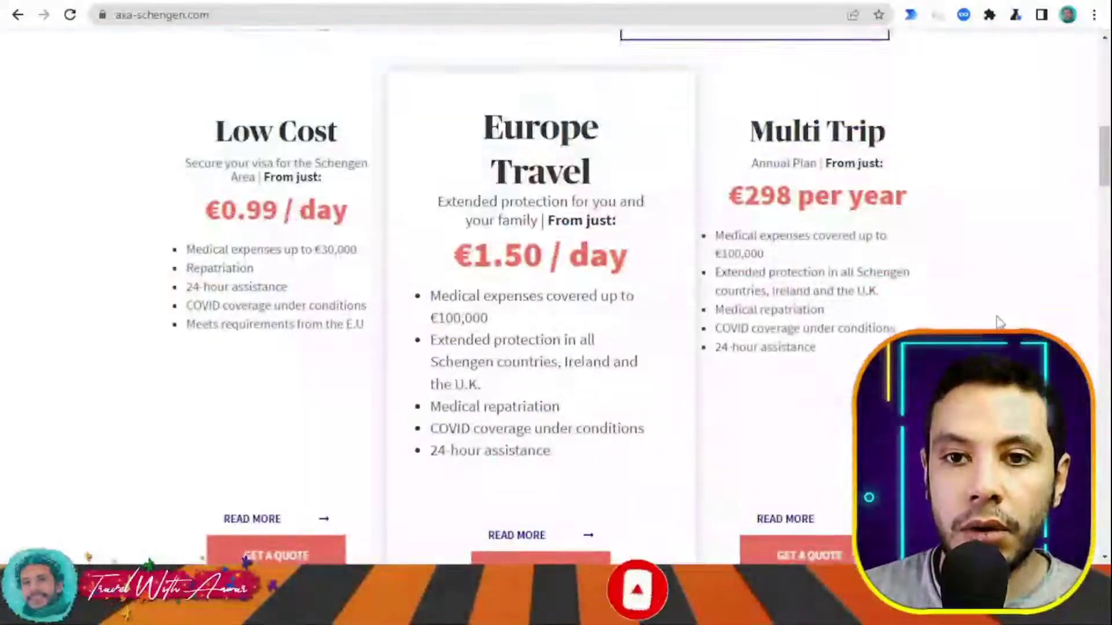
scroll(995, 319, "down", 3)
scroll(996, 320, "up", 3)
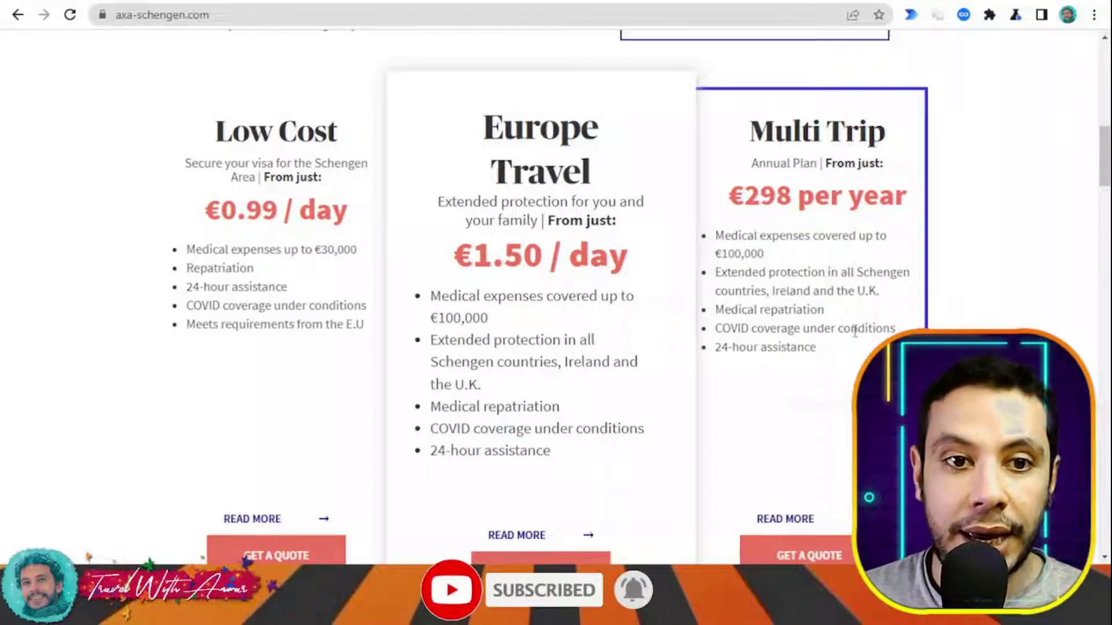
scroll(839, 290, "up", 15)
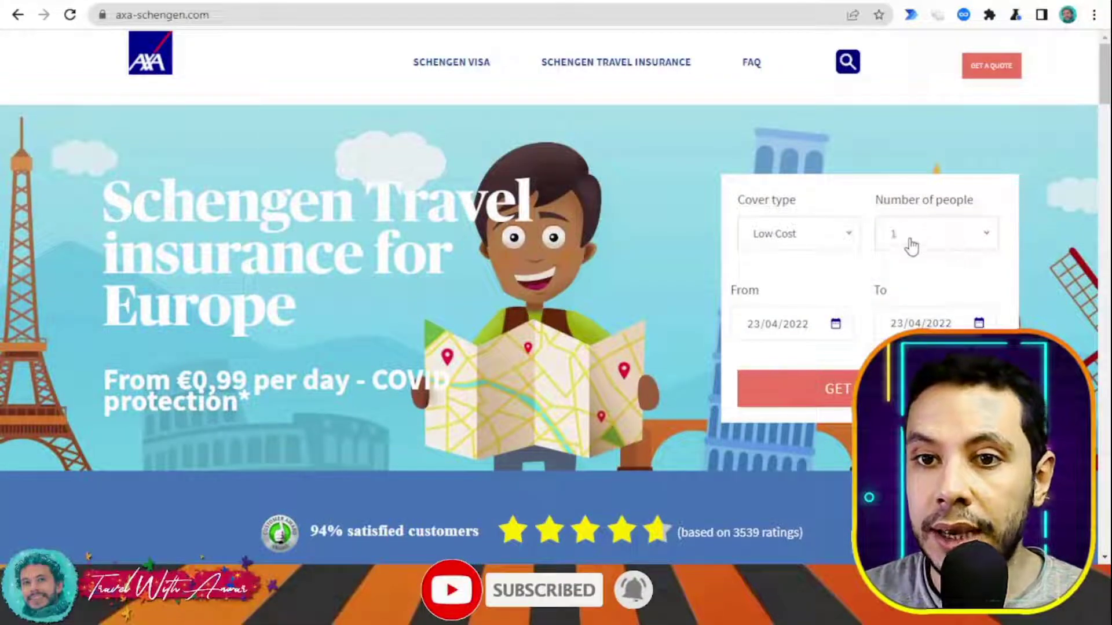
- Choose 1 May 2022 as the start date and 31 May 2022 as the end date
left_click(796, 325)
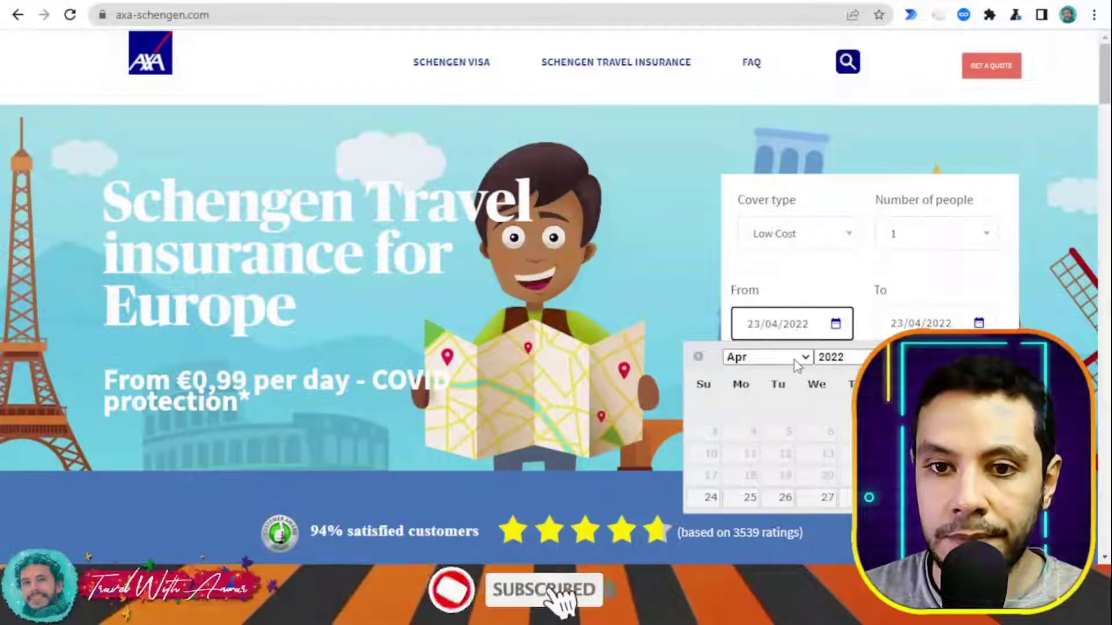
left_click(767, 357)
left_click(755, 406)
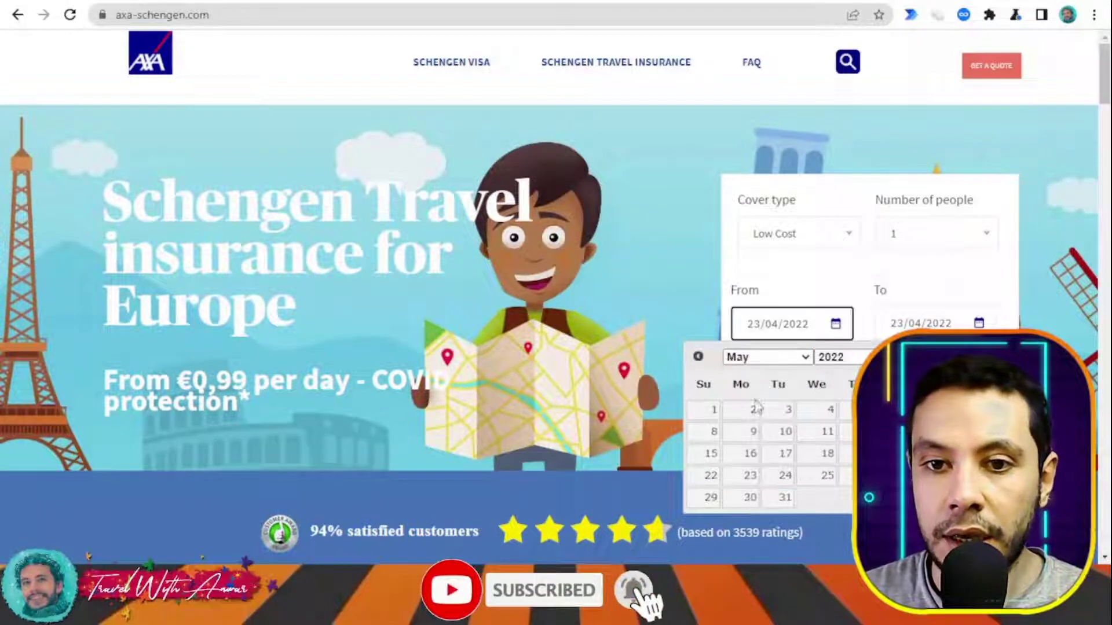
left_click(712, 410)
left_click(938, 323)
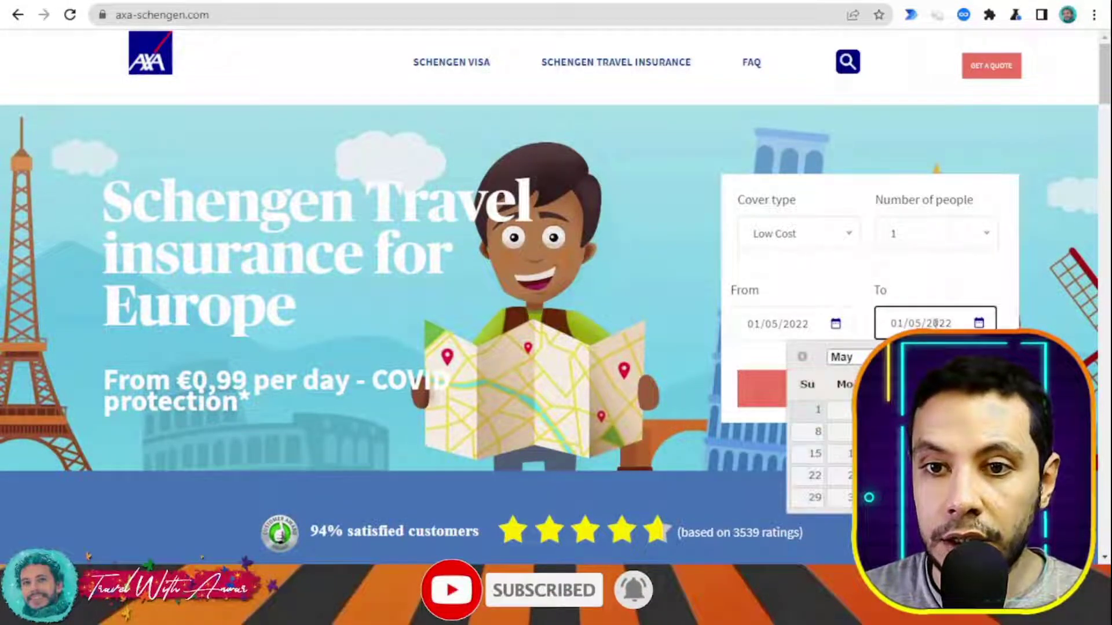
left_click(884, 498)
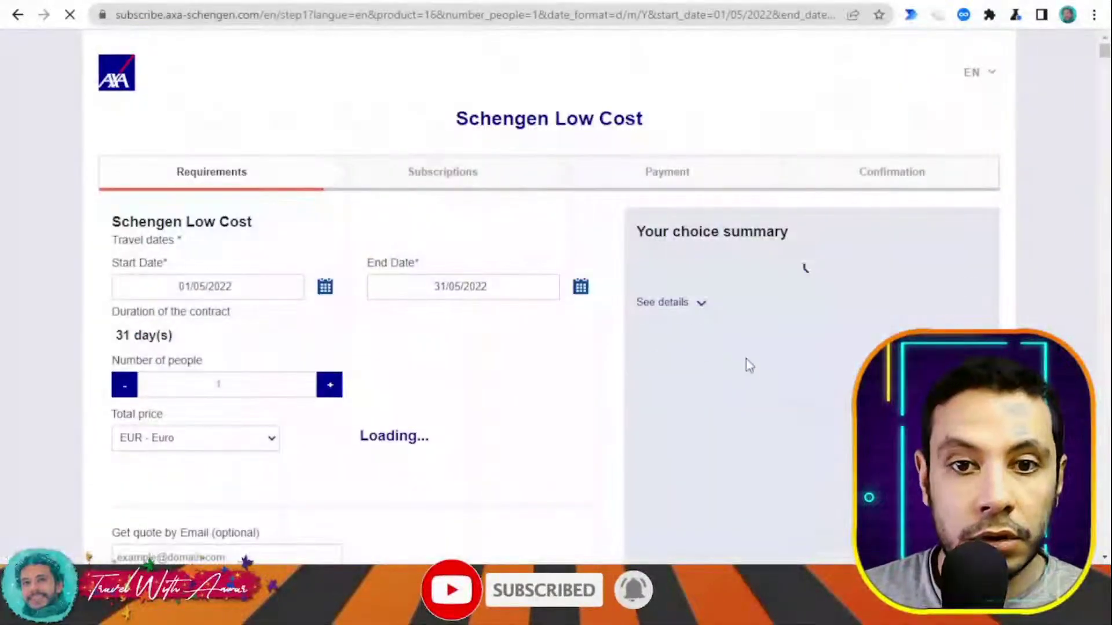
- Review the Low Cost quote, highlighting the €56.00 total for 31 days, one person
scroll(539, 344, "down", 1)
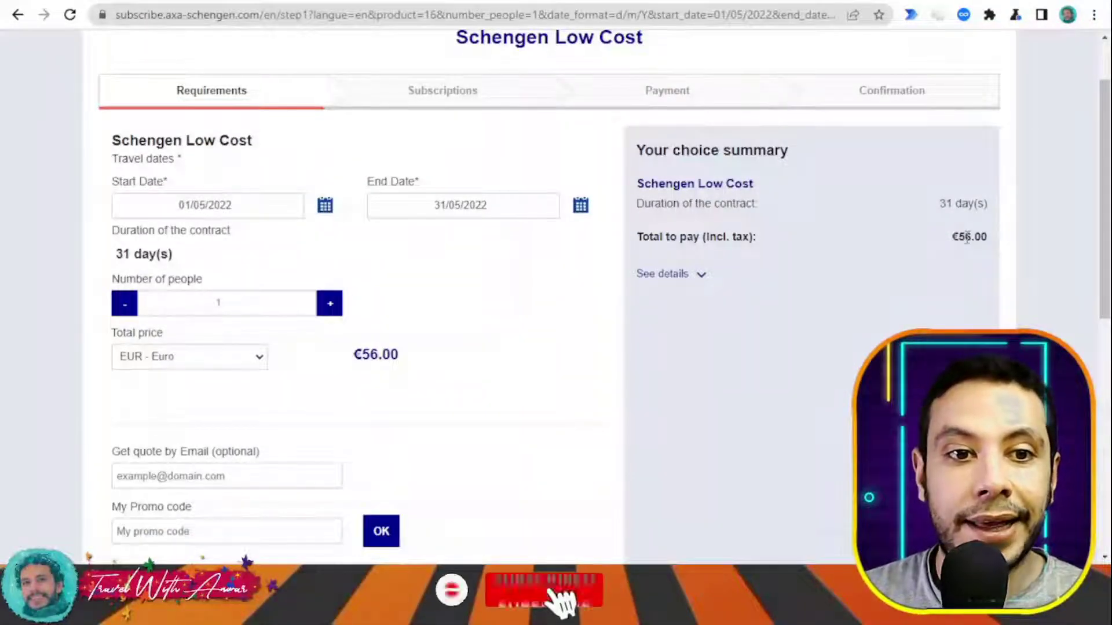
scroll(661, 316, "up", 1)
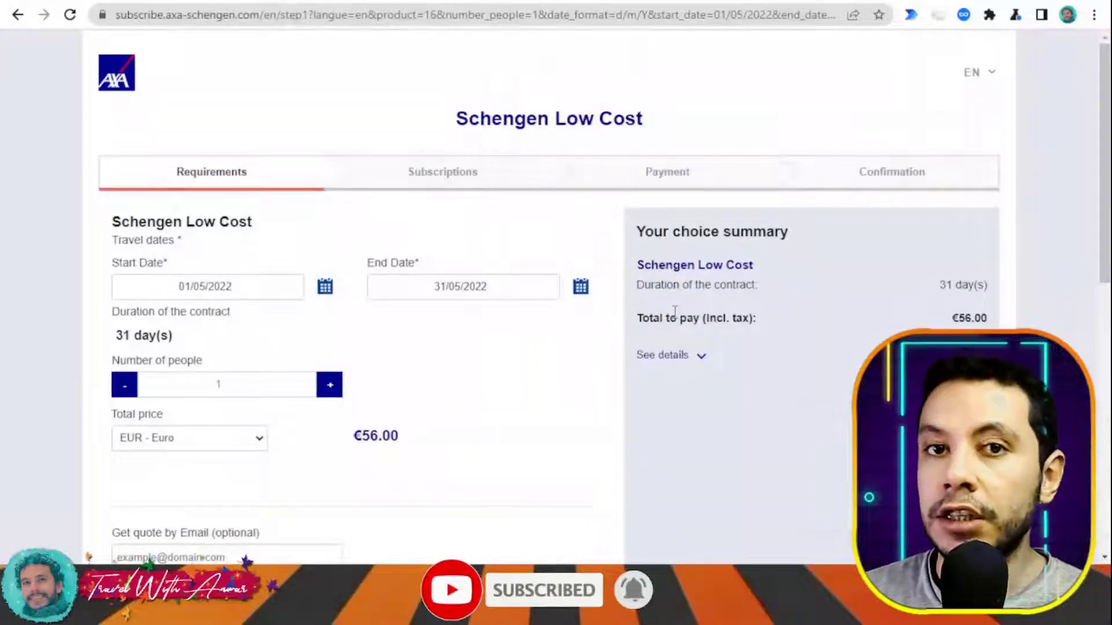
left_click_drag(961, 322, 972, 323)
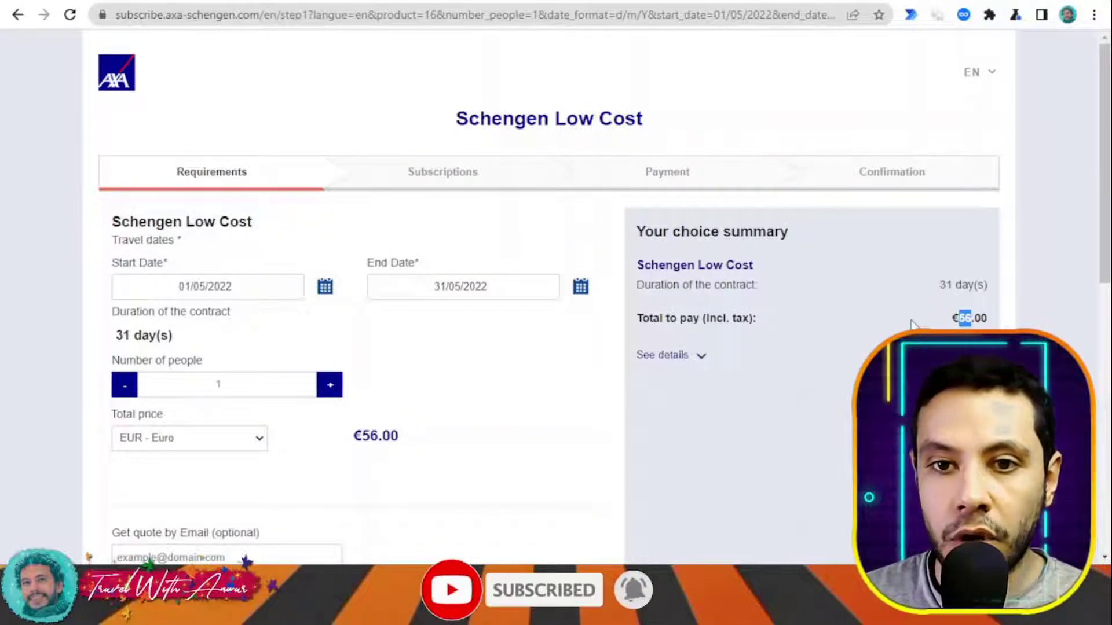
scroll(911, 323, "down", 6)
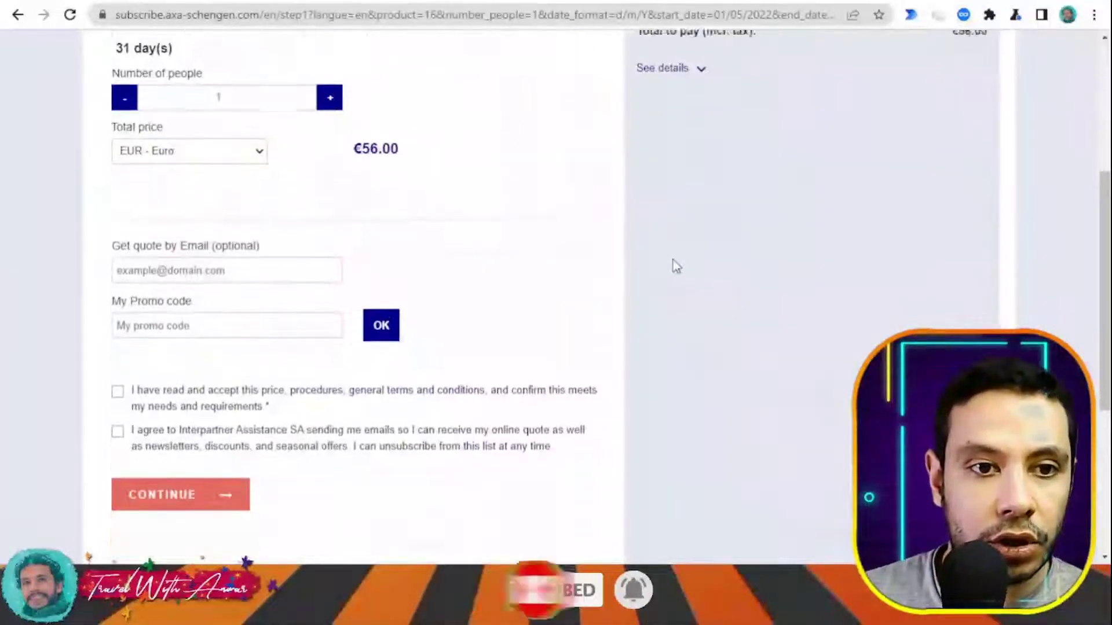